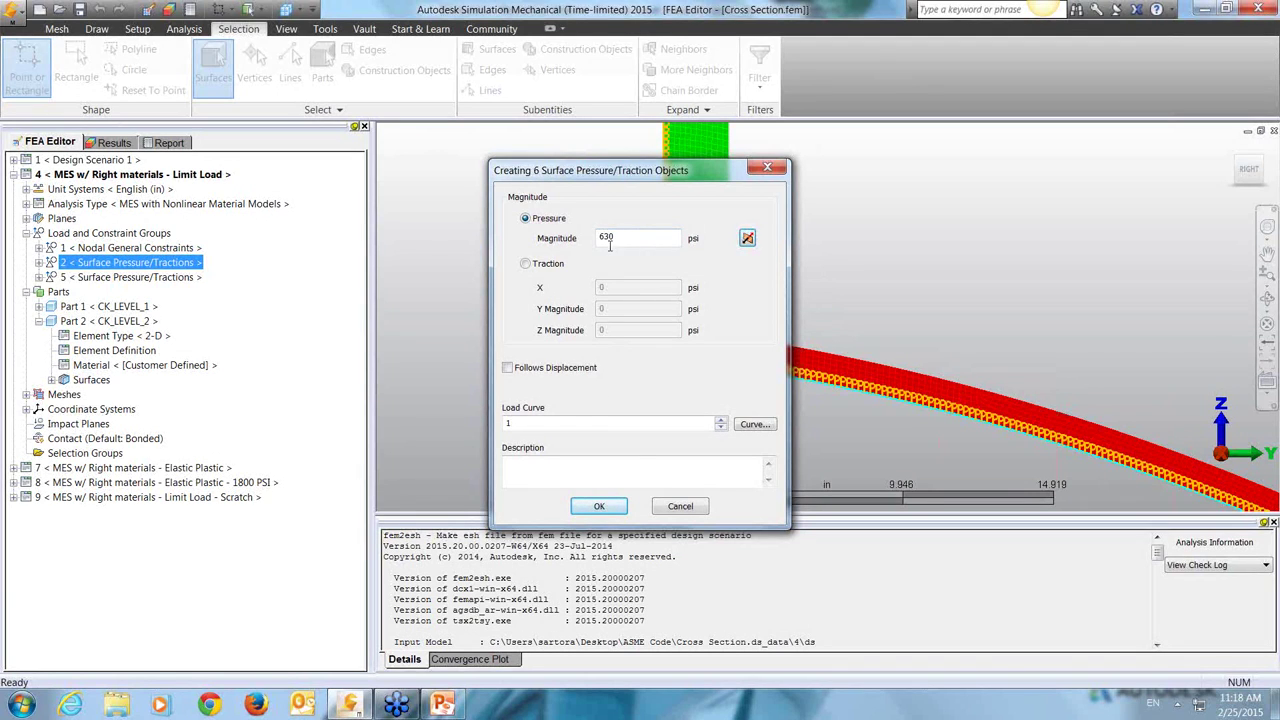
Step: Accept the pressure settings of load group 2 and examine the surfaces it acts on up to the nozzle flange
click(599, 506)
scroll(573, 344, down, 4)
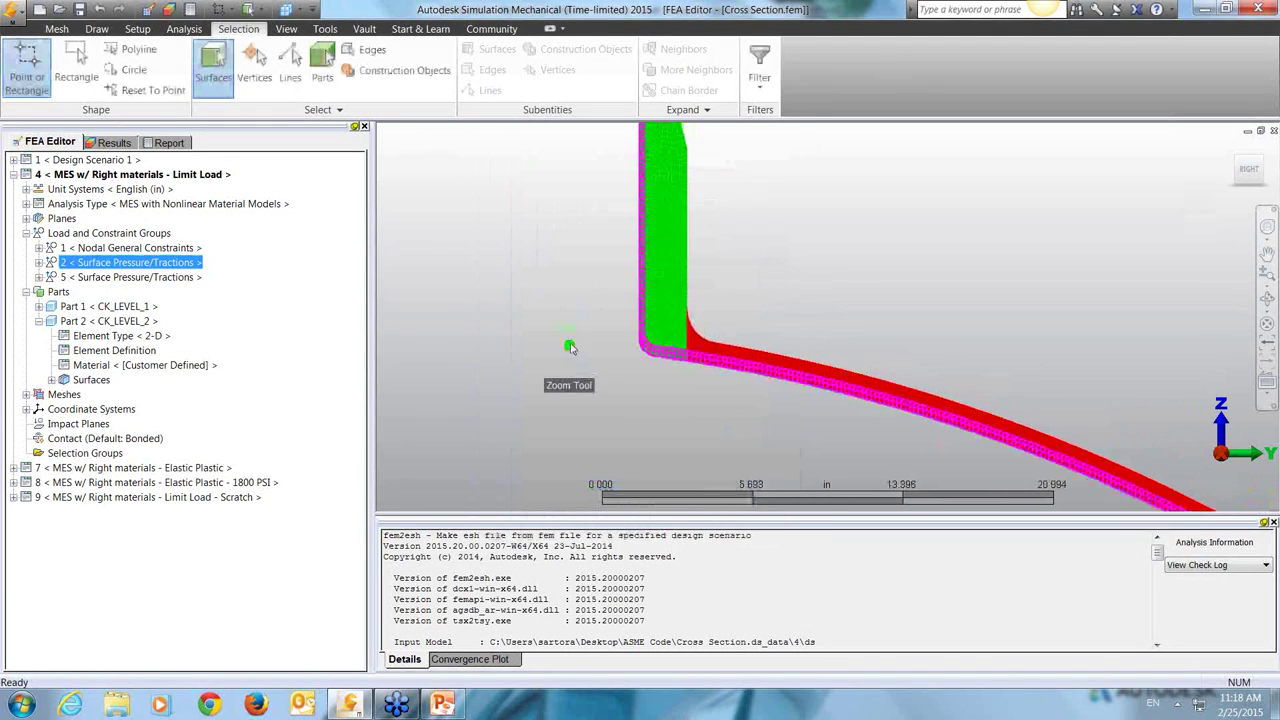
scroll(585, 300, down, 4)
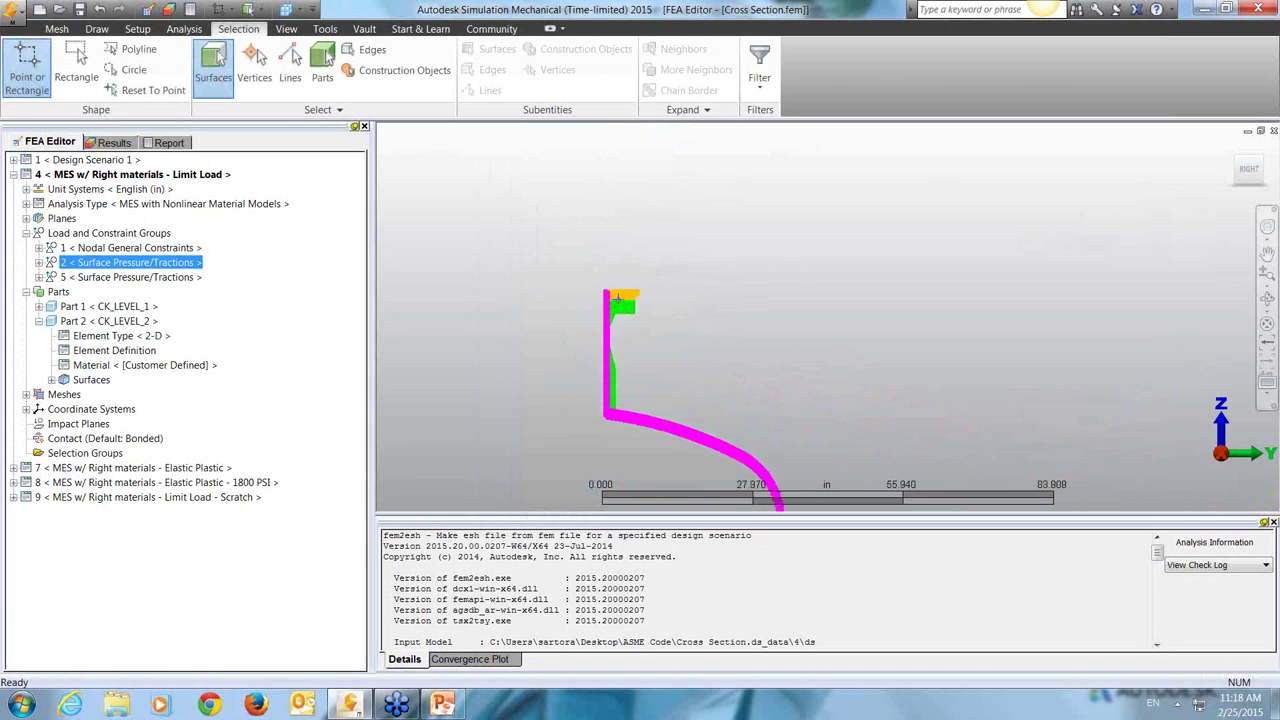
scroll(598, 305, up, 10)
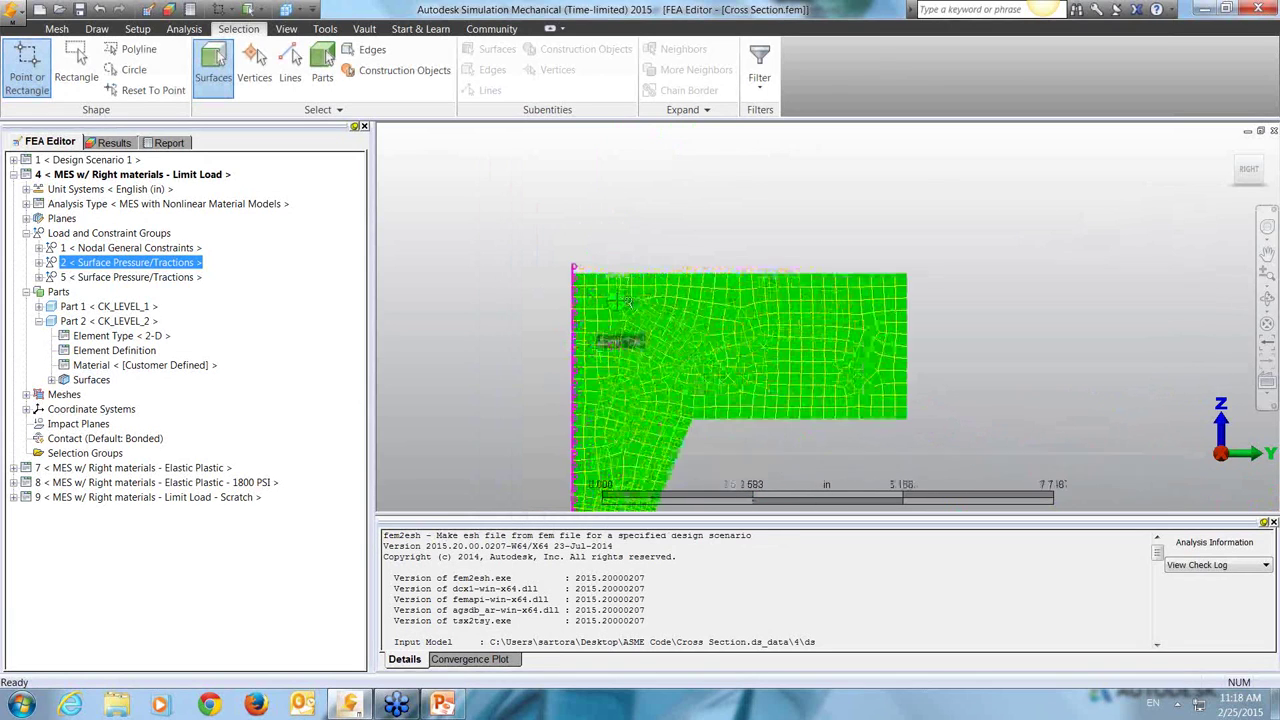
Step: Review the pressure magnitude of load group 5, applied to the upper face of the nozzle flange
right_click(140, 276)
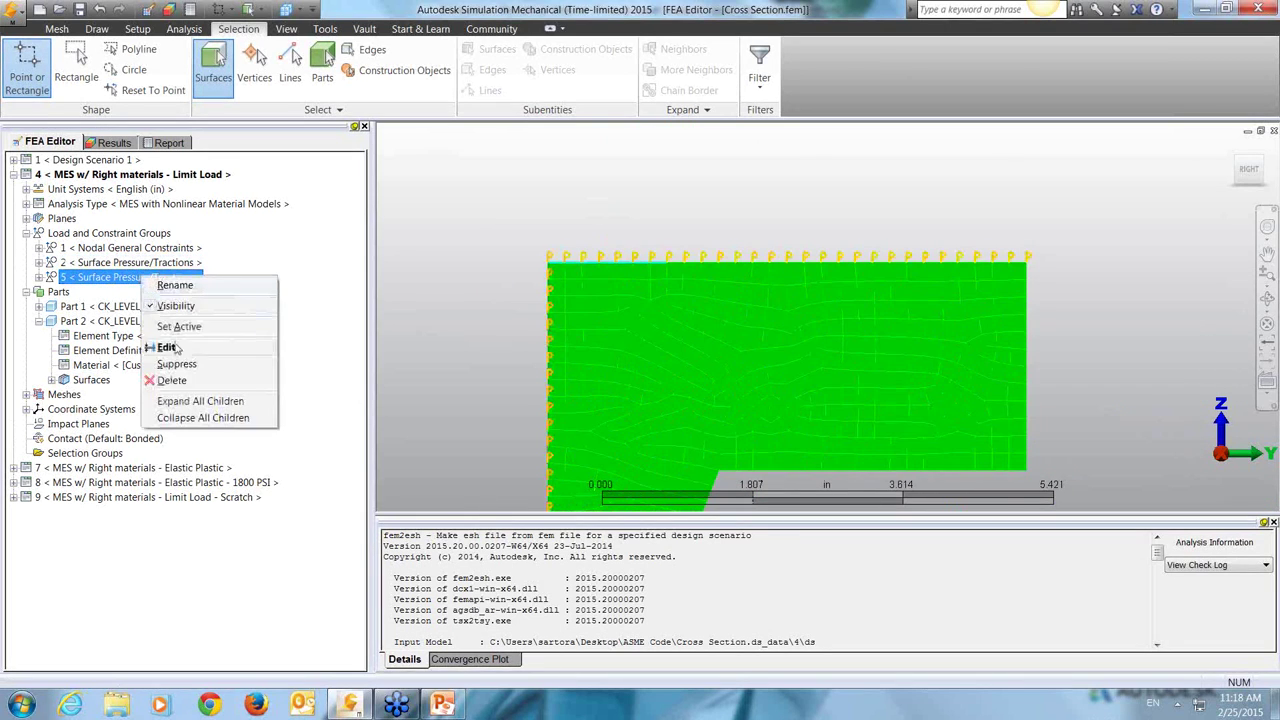
click(204, 345)
drag(632, 235, 588, 238)
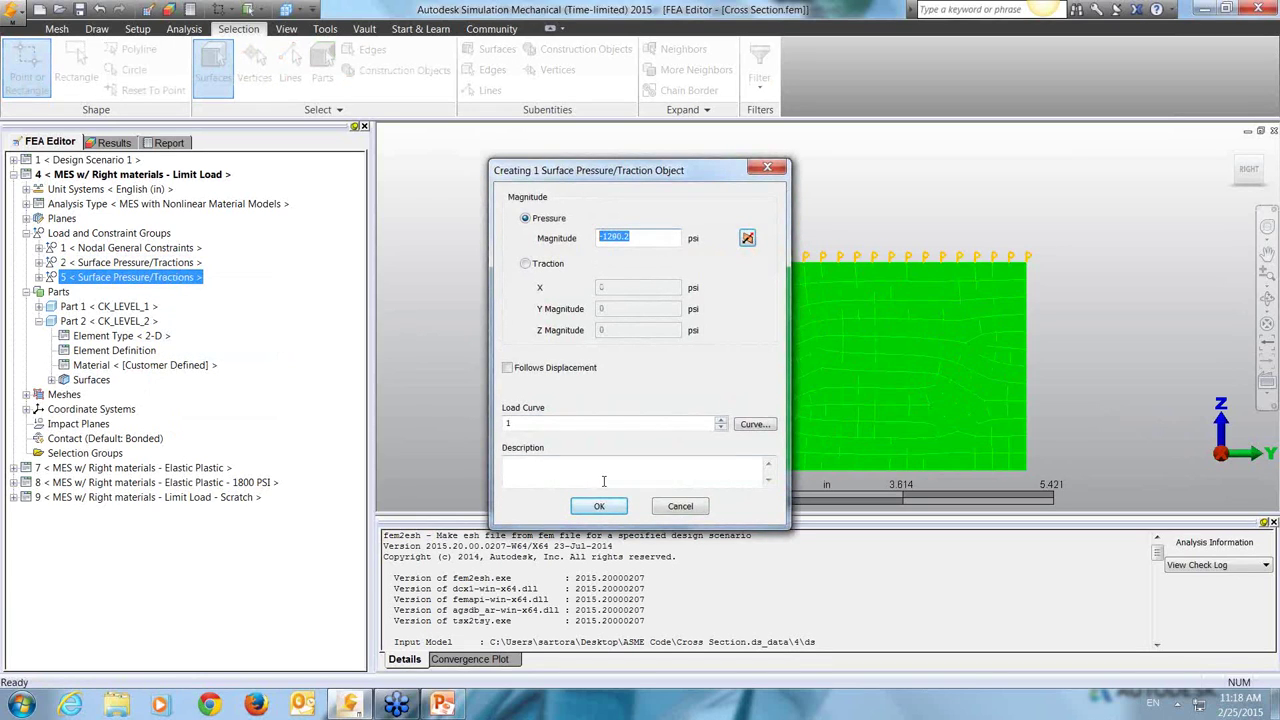
click(596, 510)
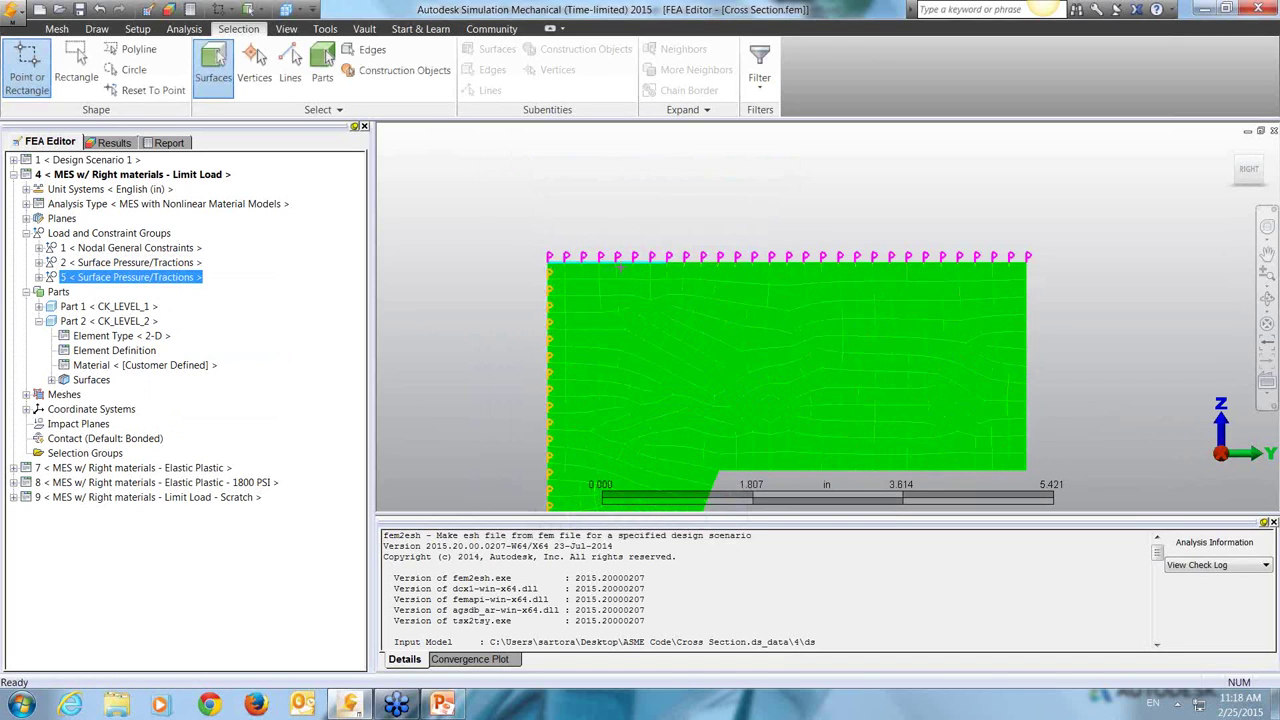
Step: Select the lines at the inner end of the flange's upper edge and check their part, surface and layer attributes without changing them
drag(520, 242, 667, 265)
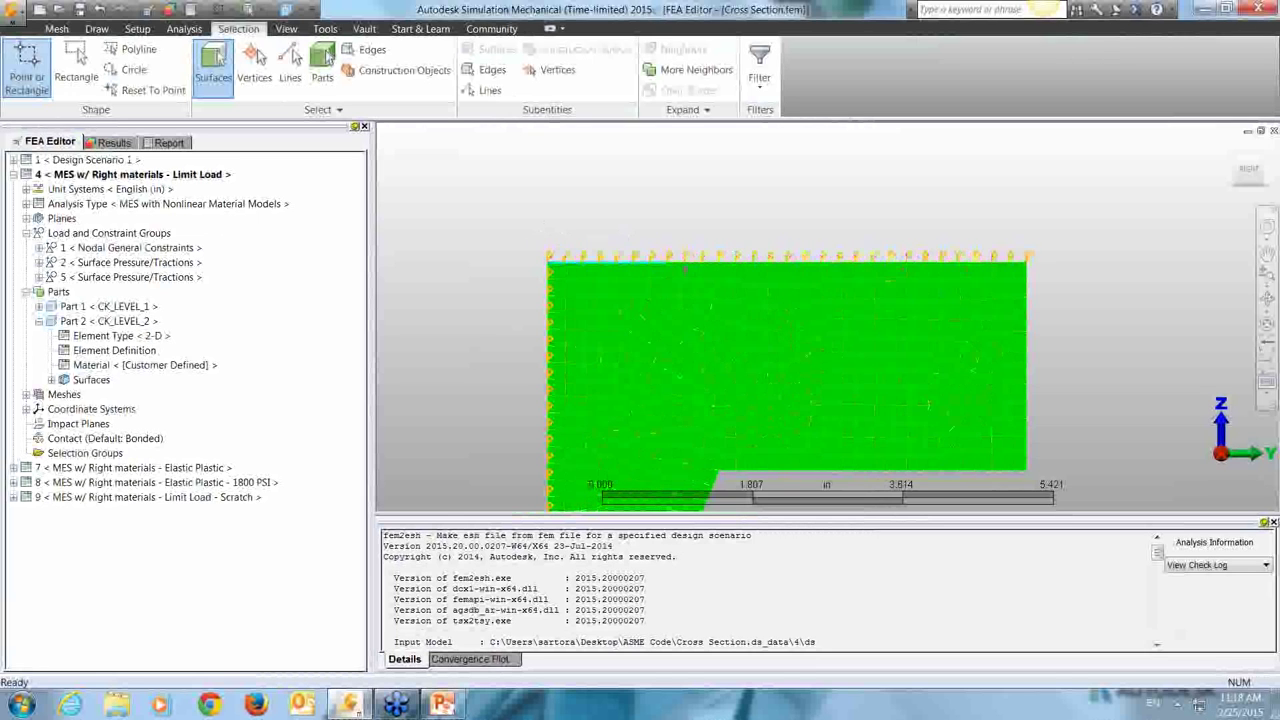
scroll(681, 257, up, 1)
scroll(651, 261, up, 2)
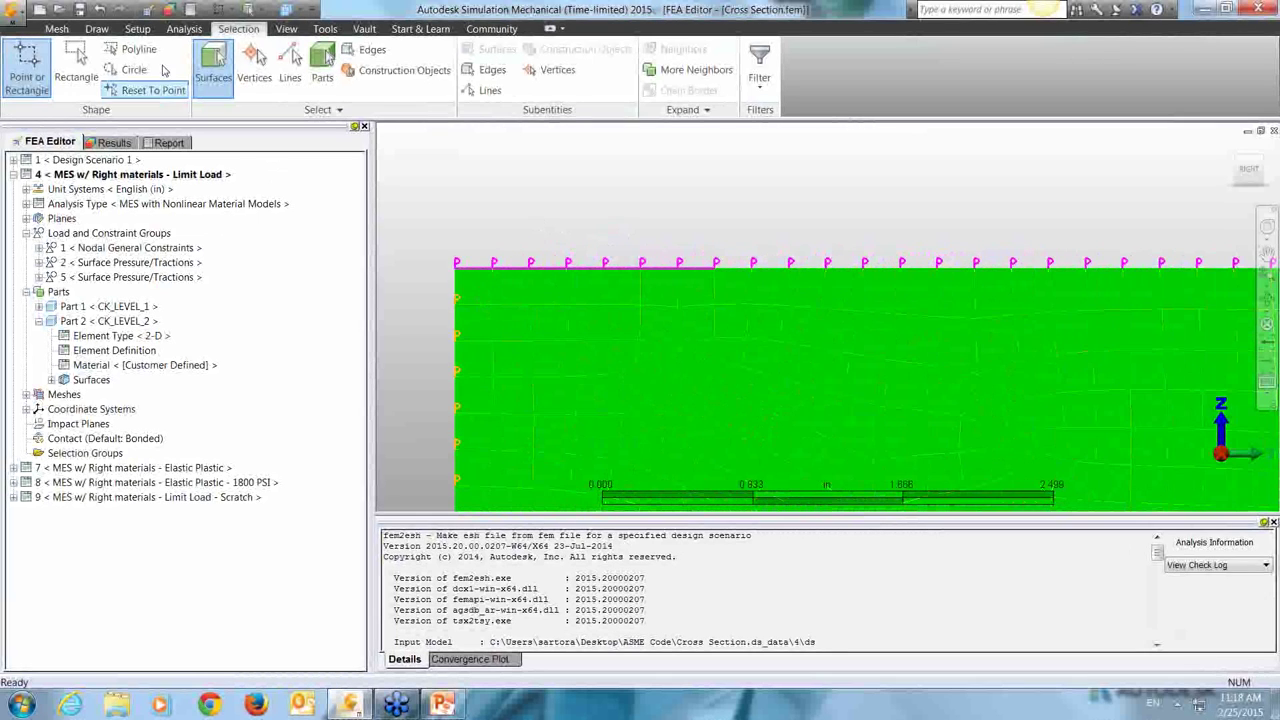
click(290, 70)
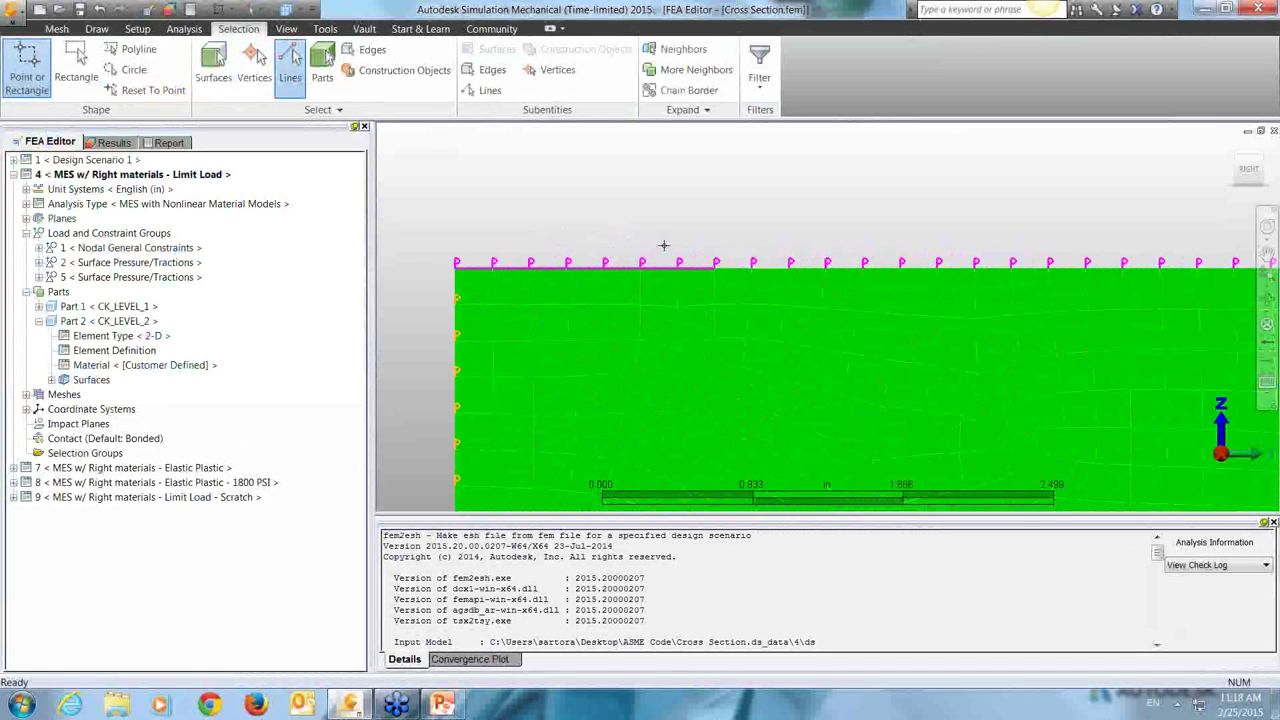
drag(428, 215, 752, 284)
right_click(668, 214)
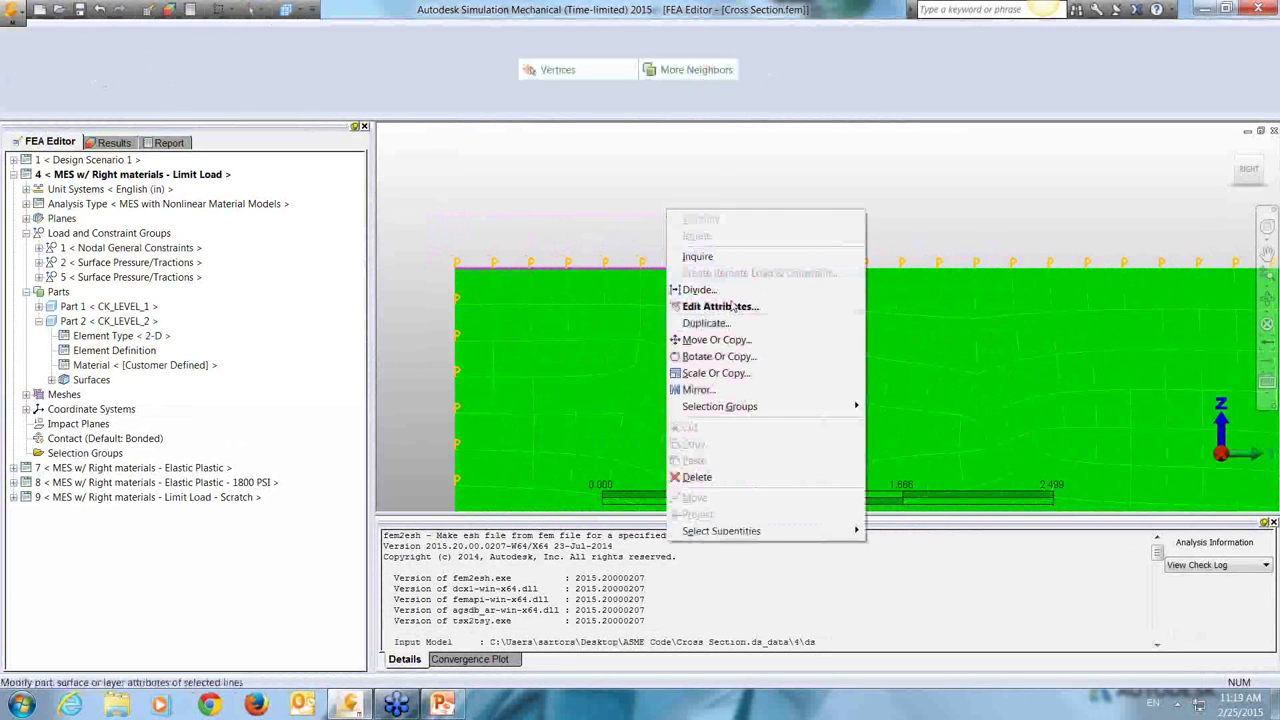
click(737, 305)
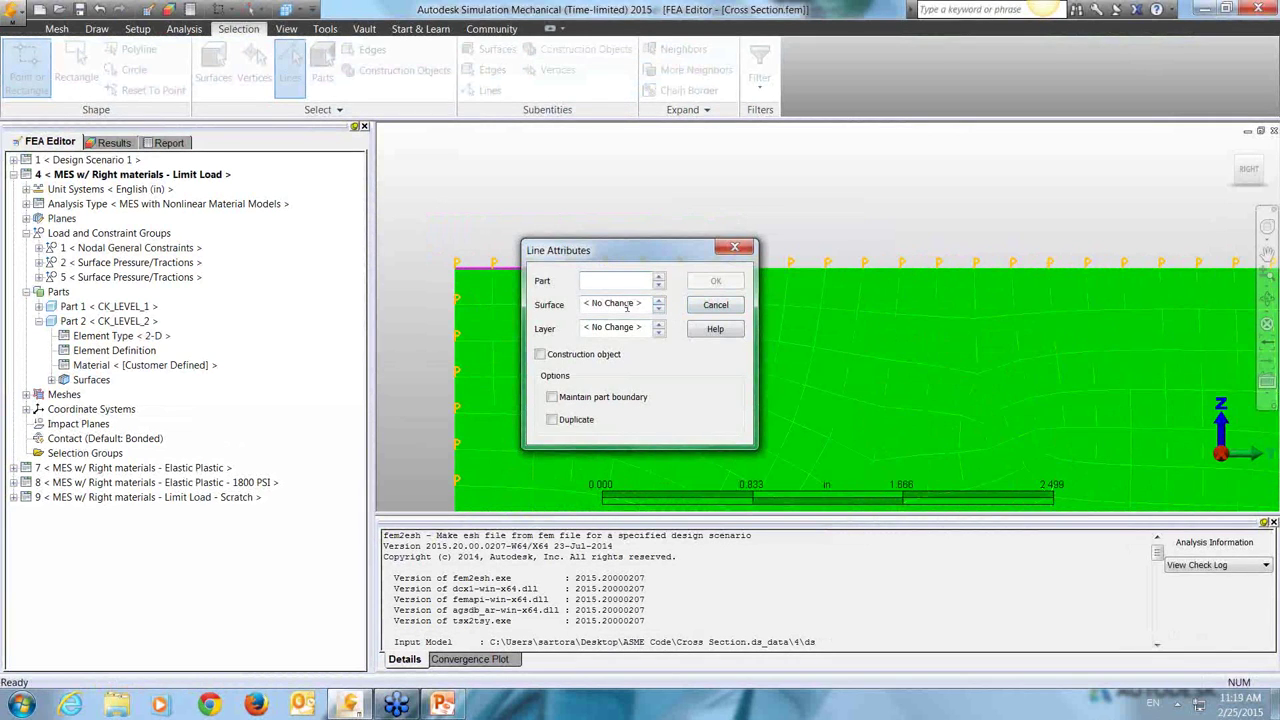
click(715, 304)
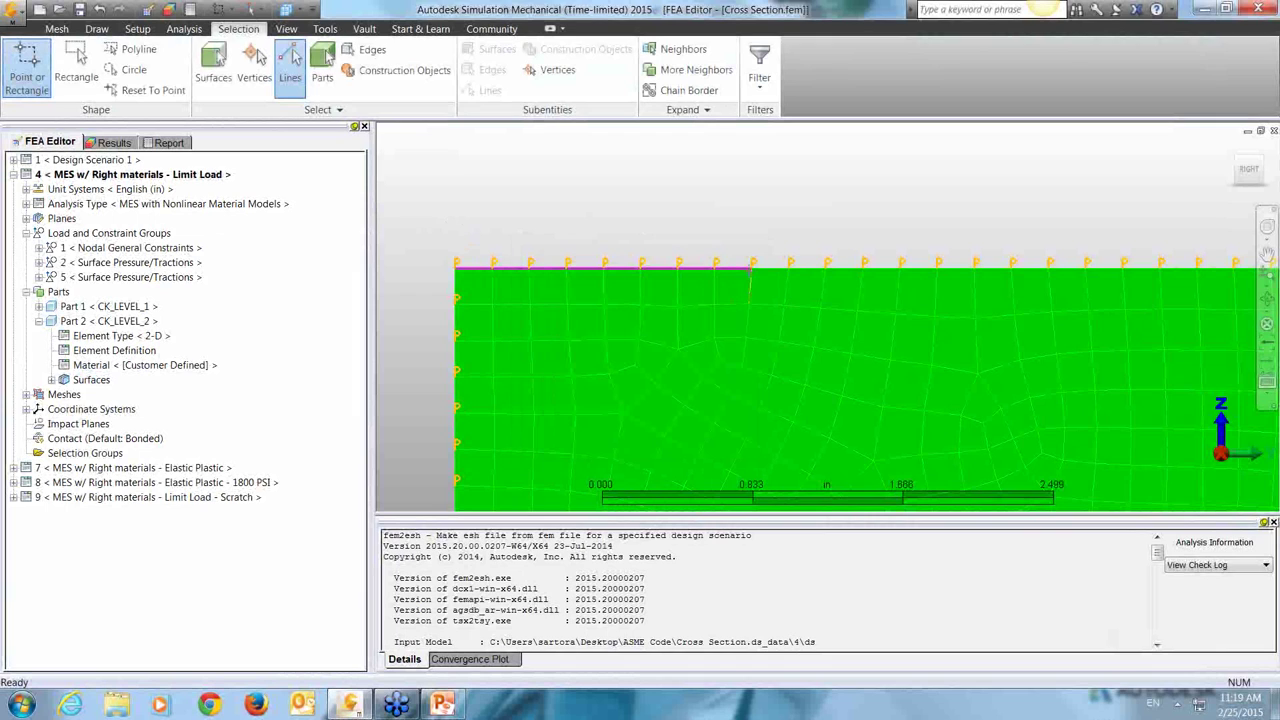
Step: Reselect the short run of lines at the inner end of the flange's upper edge to show the loaded segment
drag(437, 247, 749, 274)
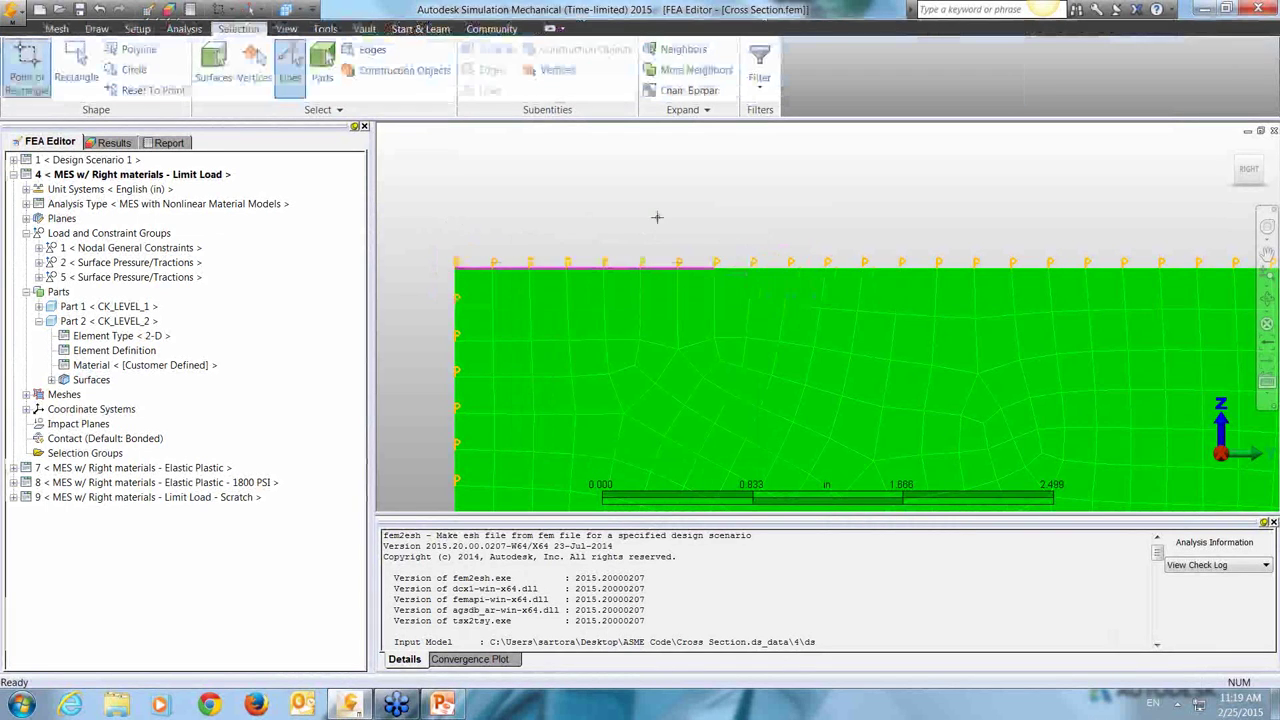
scroll(660, 232, down, 3)
scroll(669, 241, down, 1)
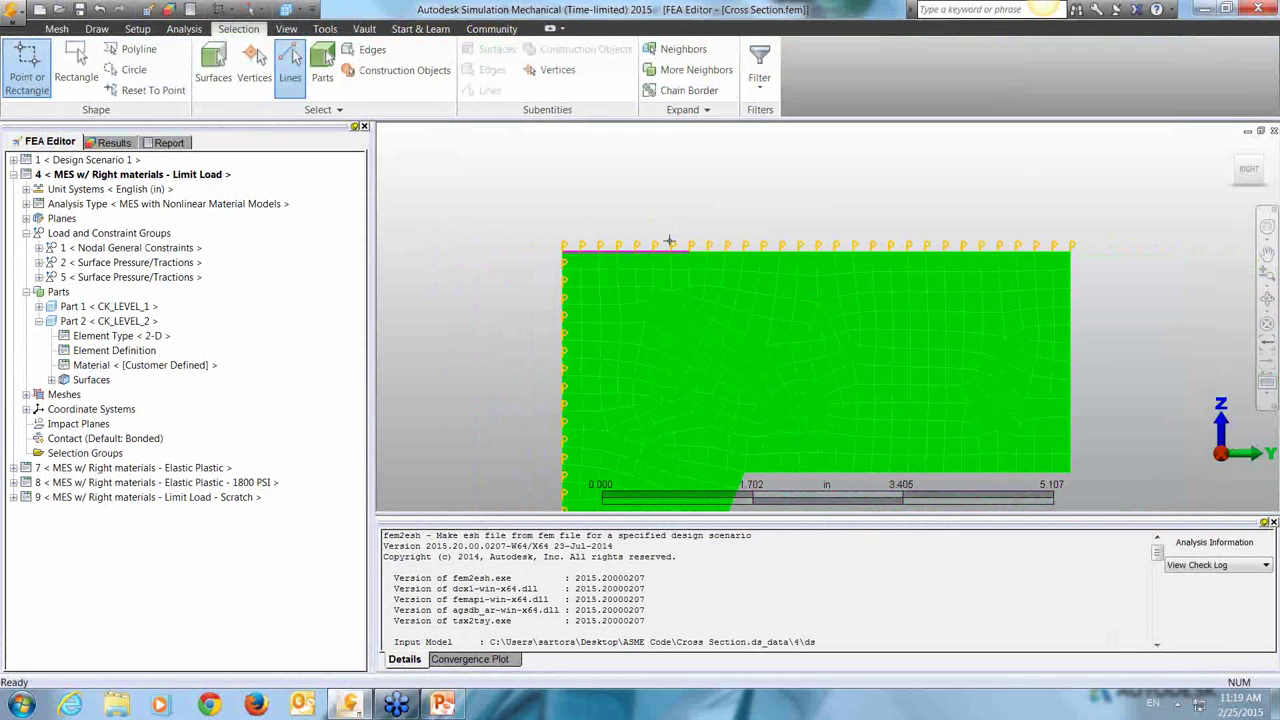
drag(531, 234, 707, 262)
drag(518, 231, 683, 259)
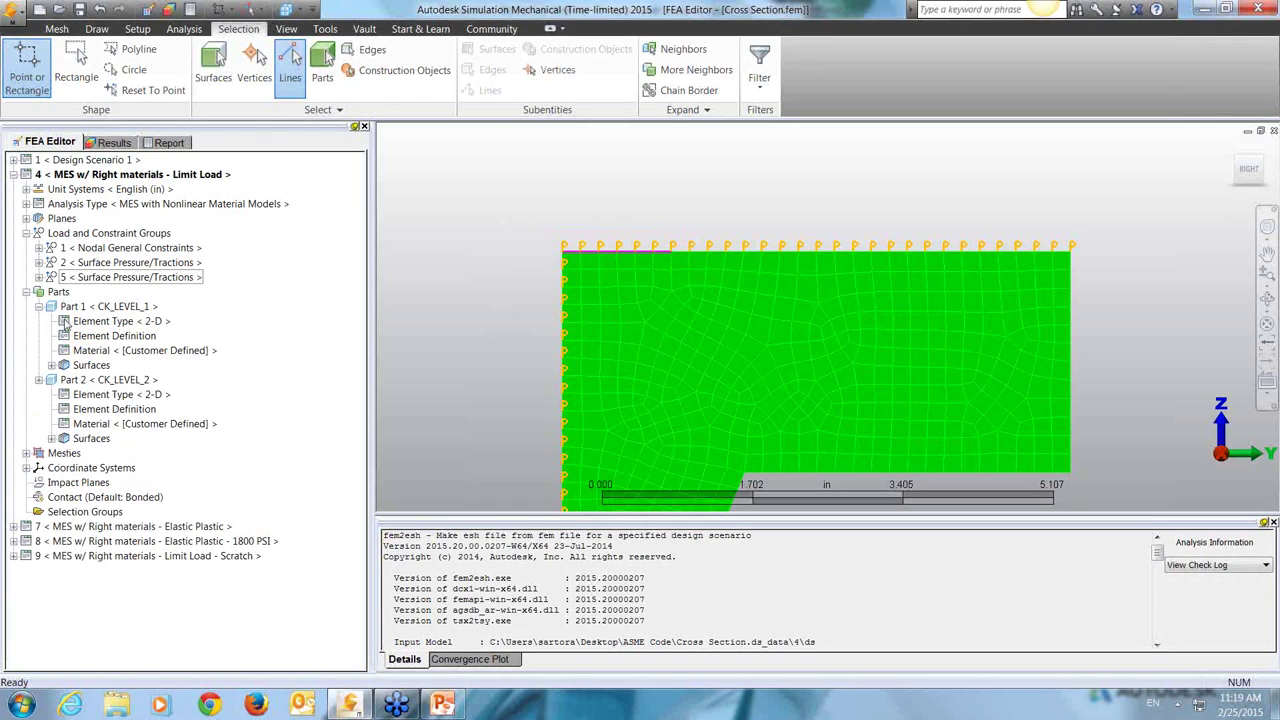
Step: Review the general and advanced settings in Part 1's element definition without changing them
click(140, 337)
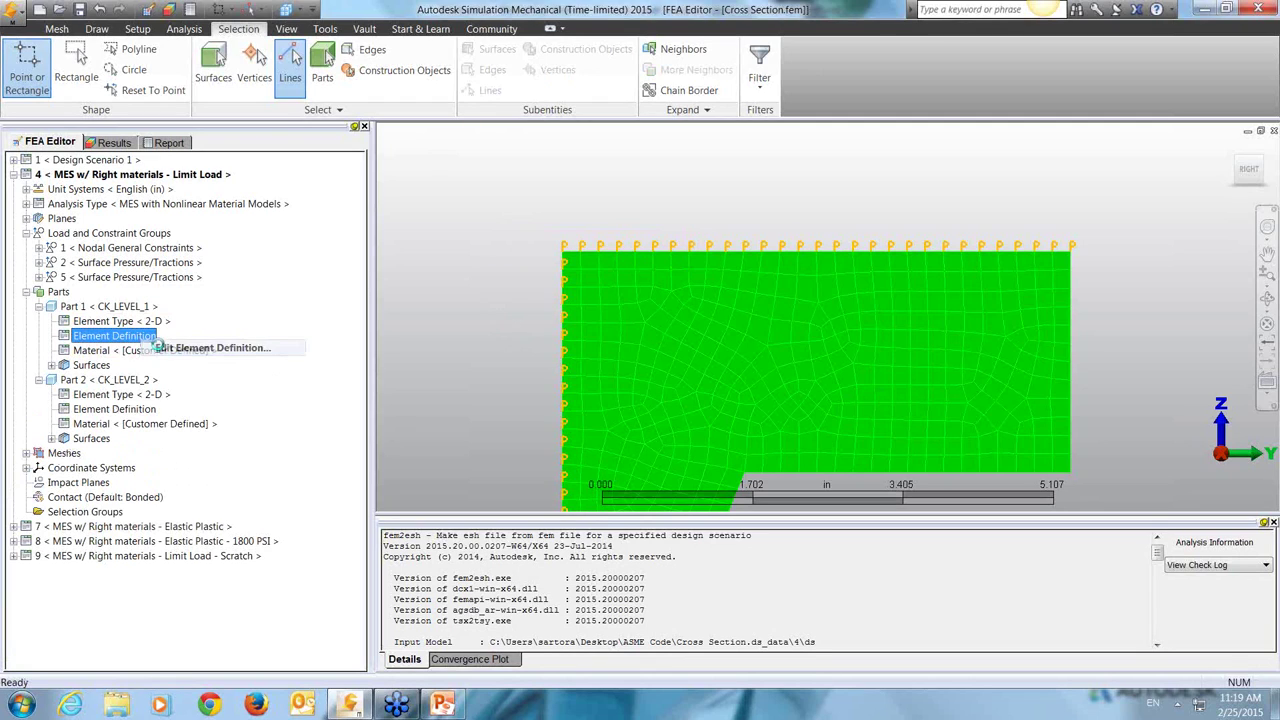
double_click(140, 337)
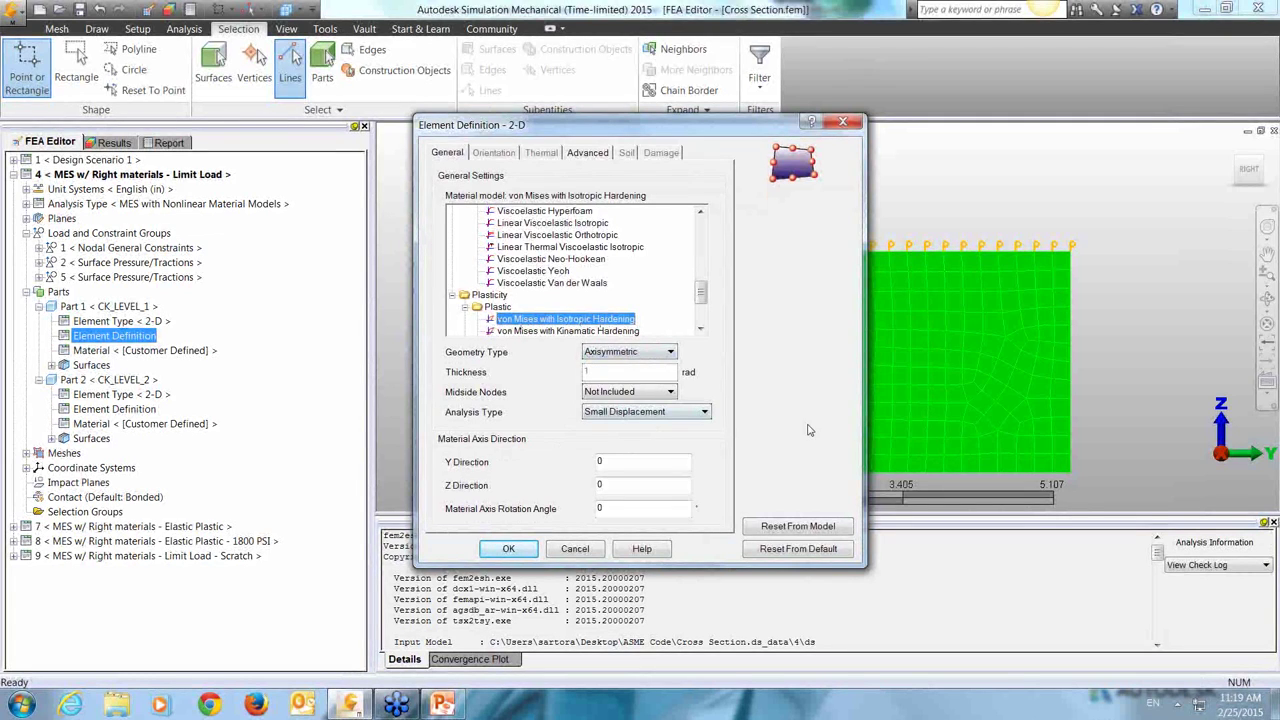
click(588, 153)
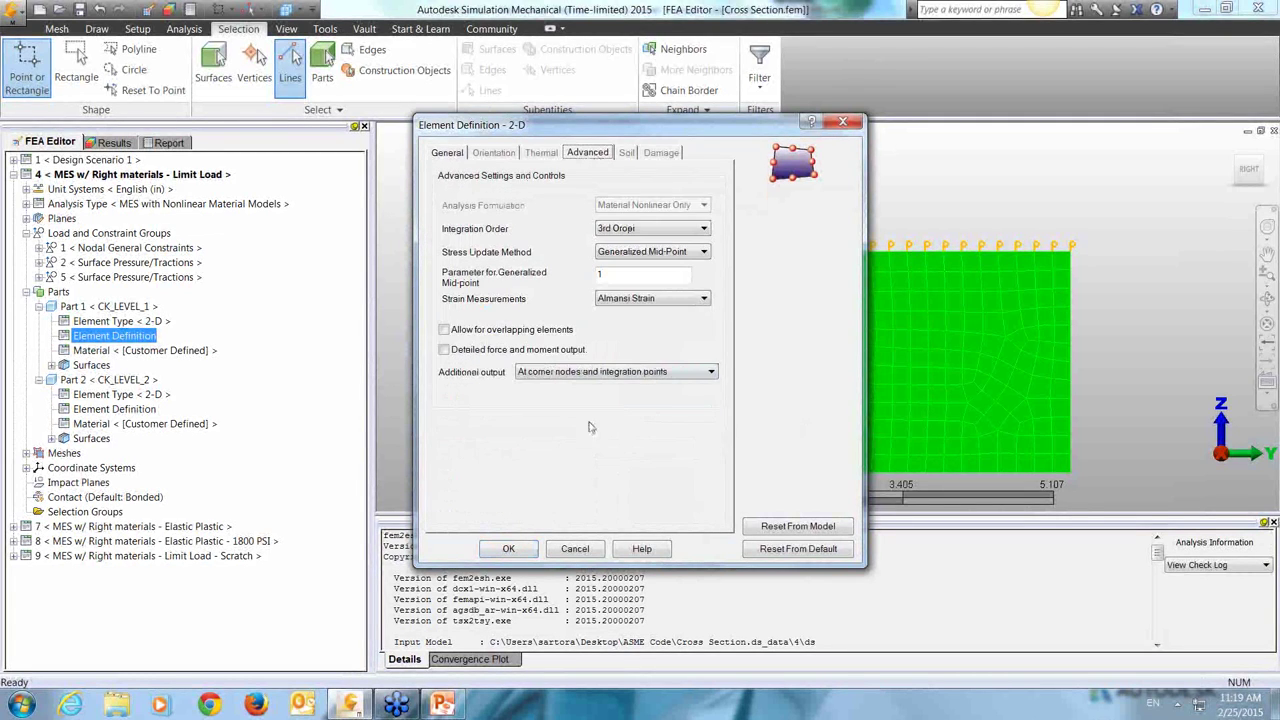
click(575, 549)
Step: Review Part 1's customer-defined material properties, checking the strain hardening modulus and yield strength
right_click(174, 352)
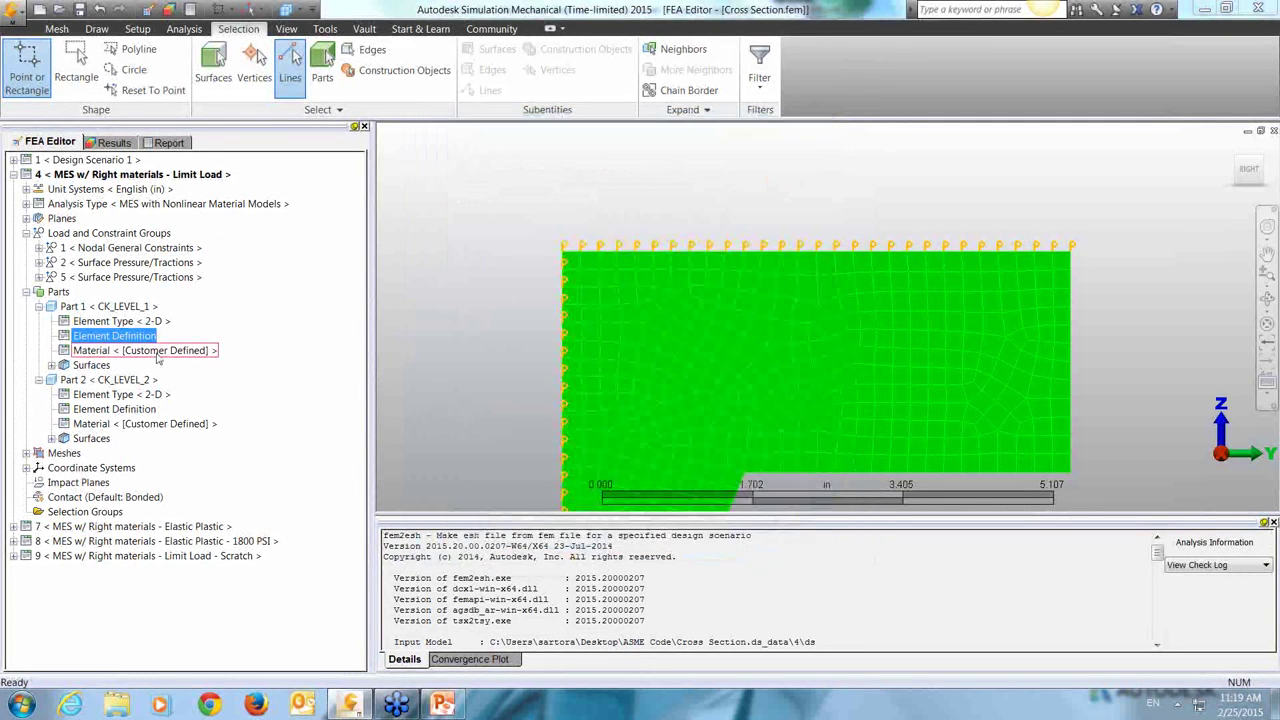
click(198, 362)
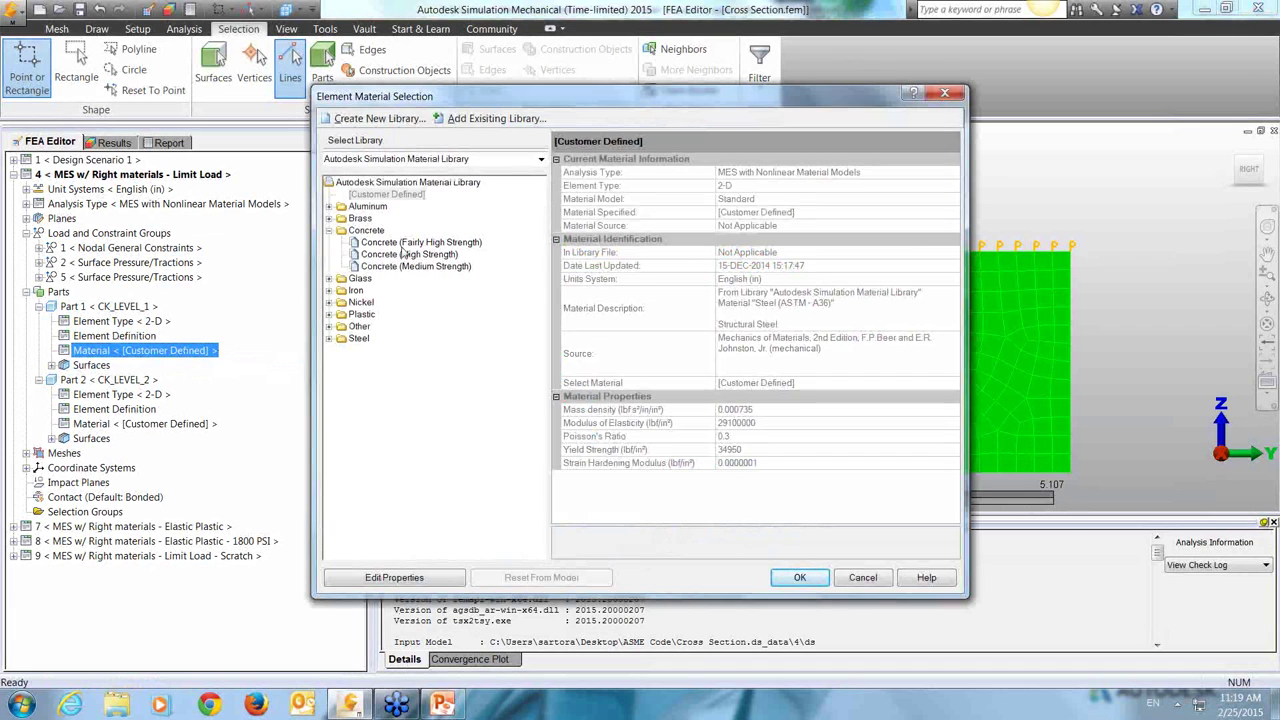
click(396, 579)
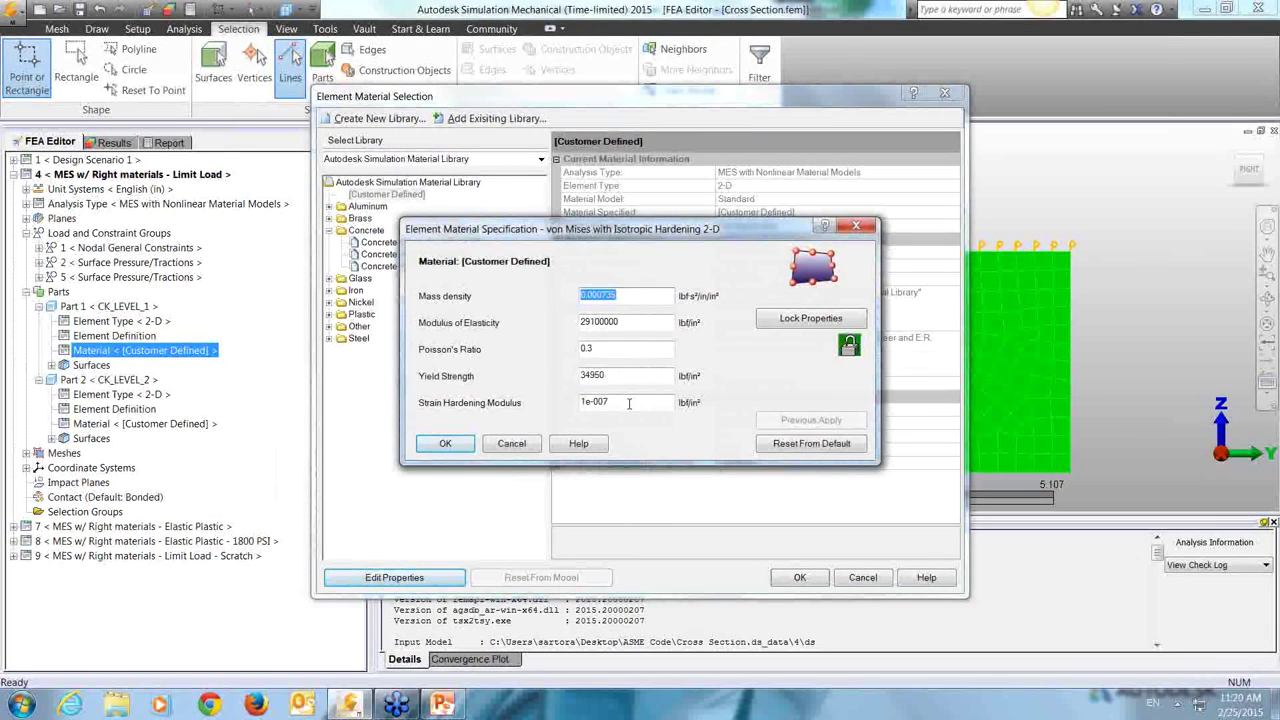
drag(629, 403, 569, 401)
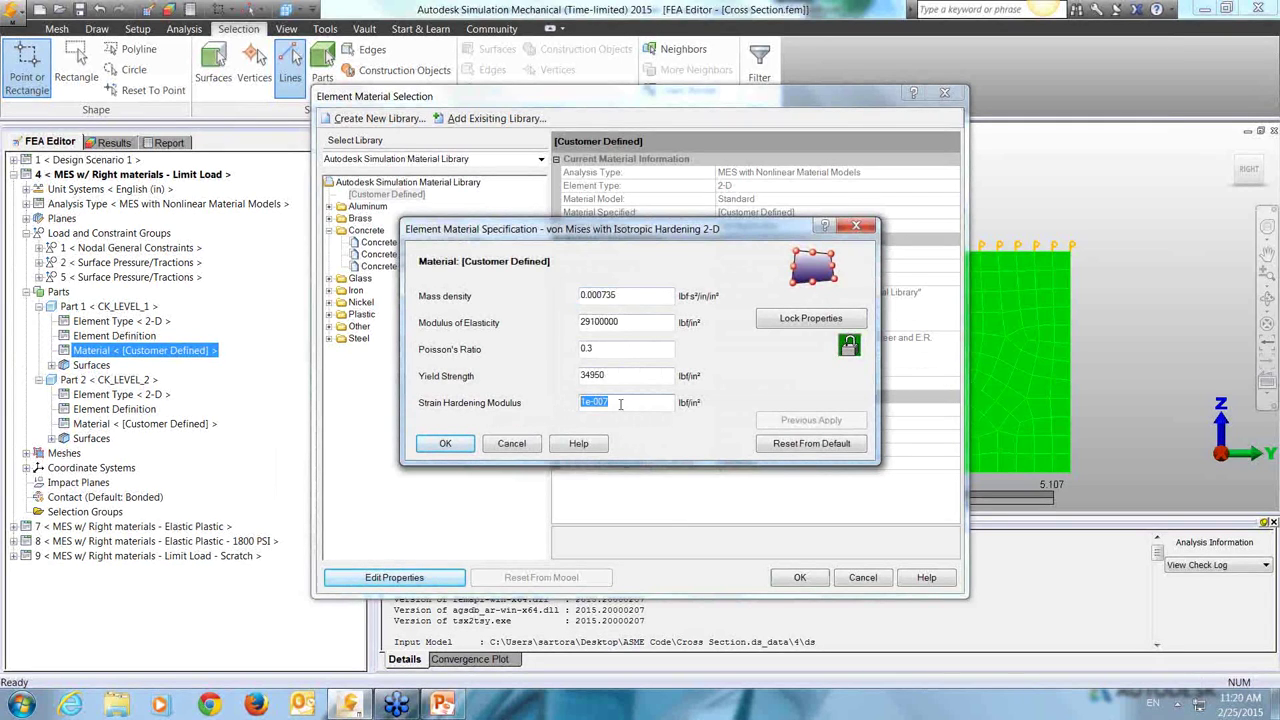
drag(624, 375, 566, 373)
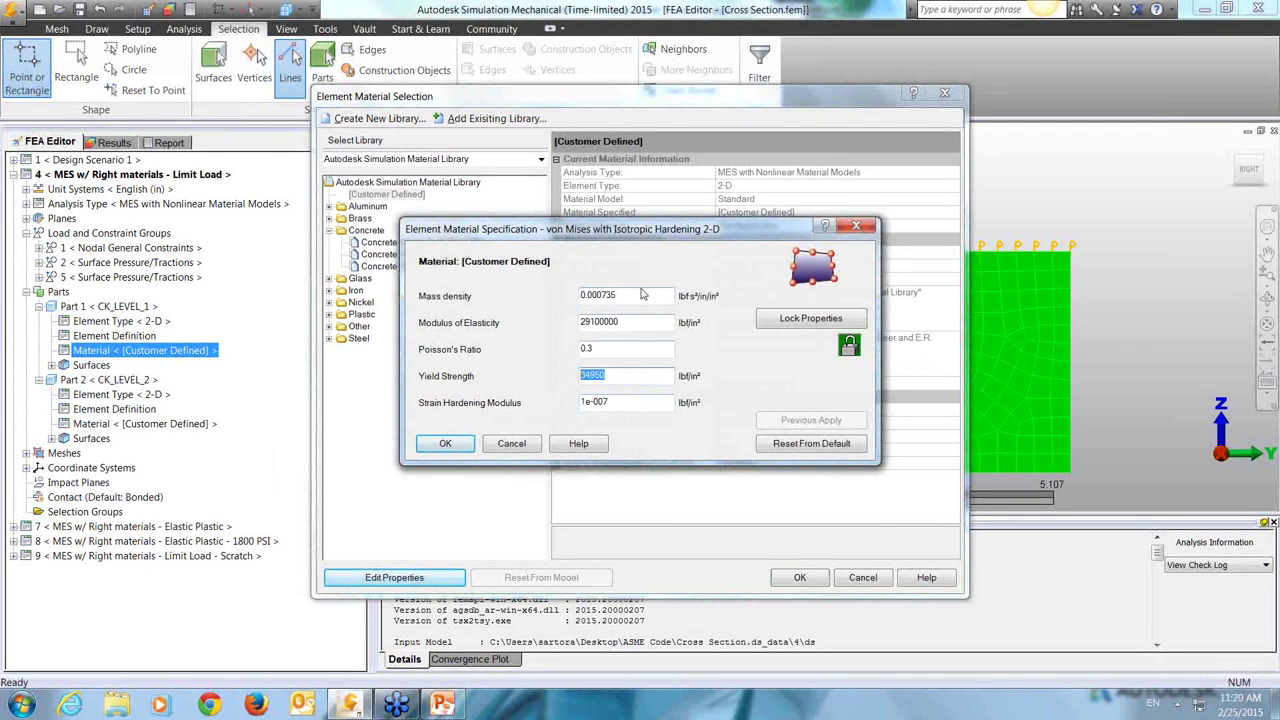
click(447, 444)
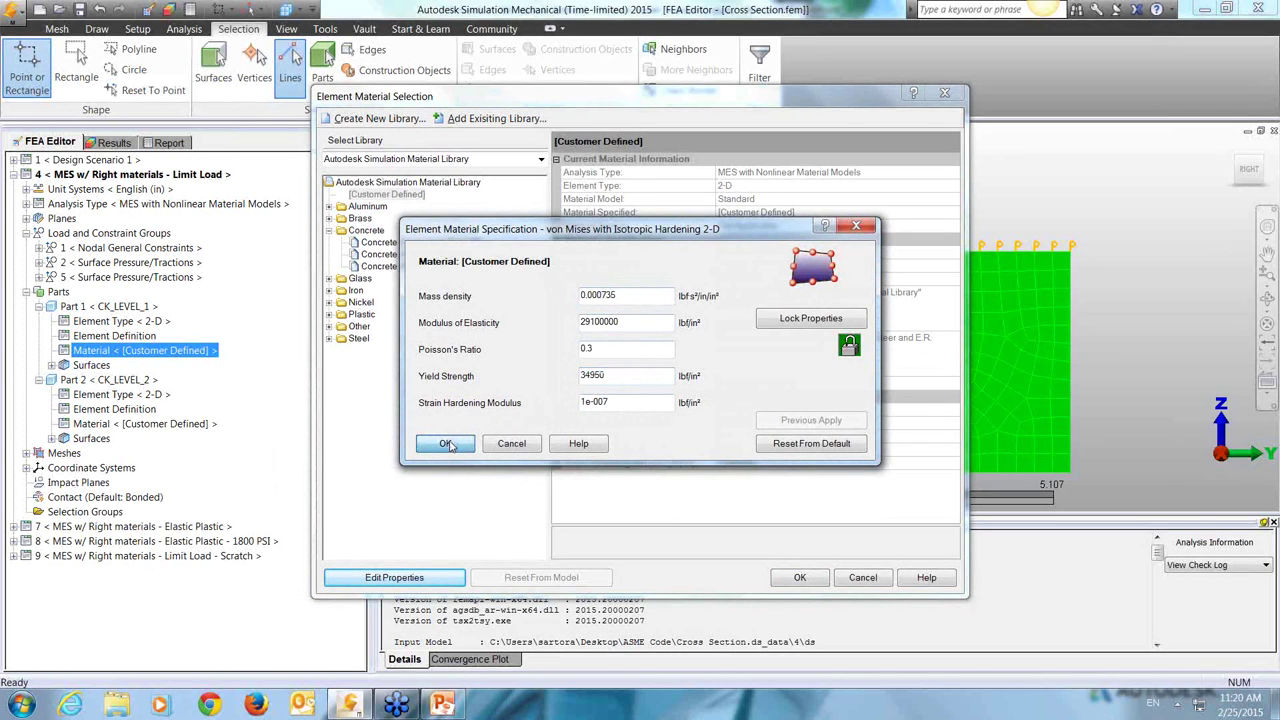
click(800, 577)
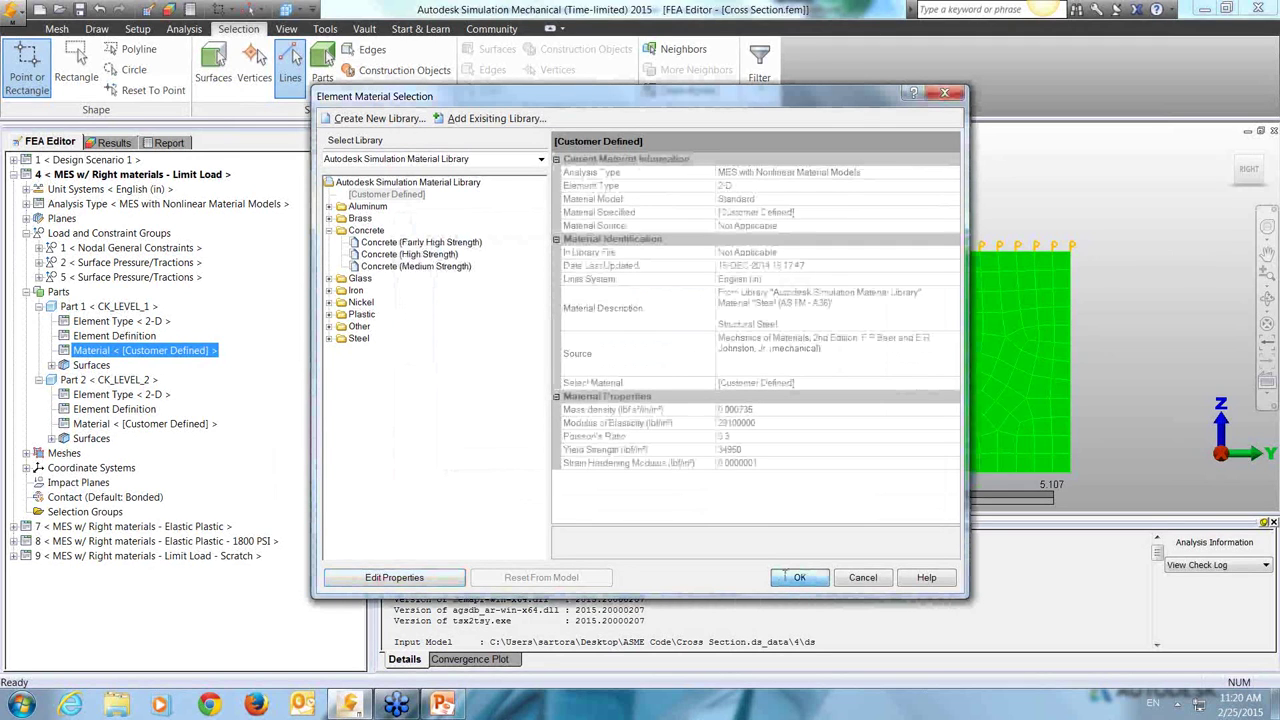
click(786, 577)
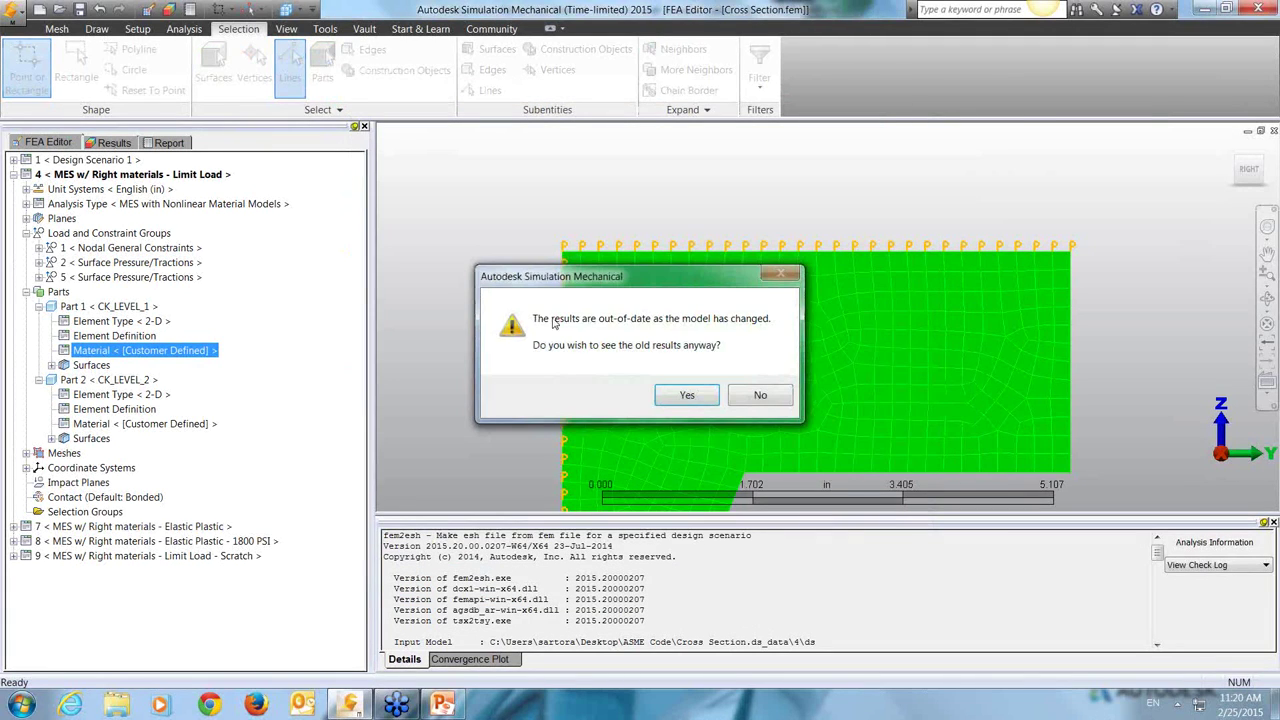
Step: Open the existing results of the Limit Load scenario despite the model change and examine the equivalent stress contour around the head
click(687, 395)
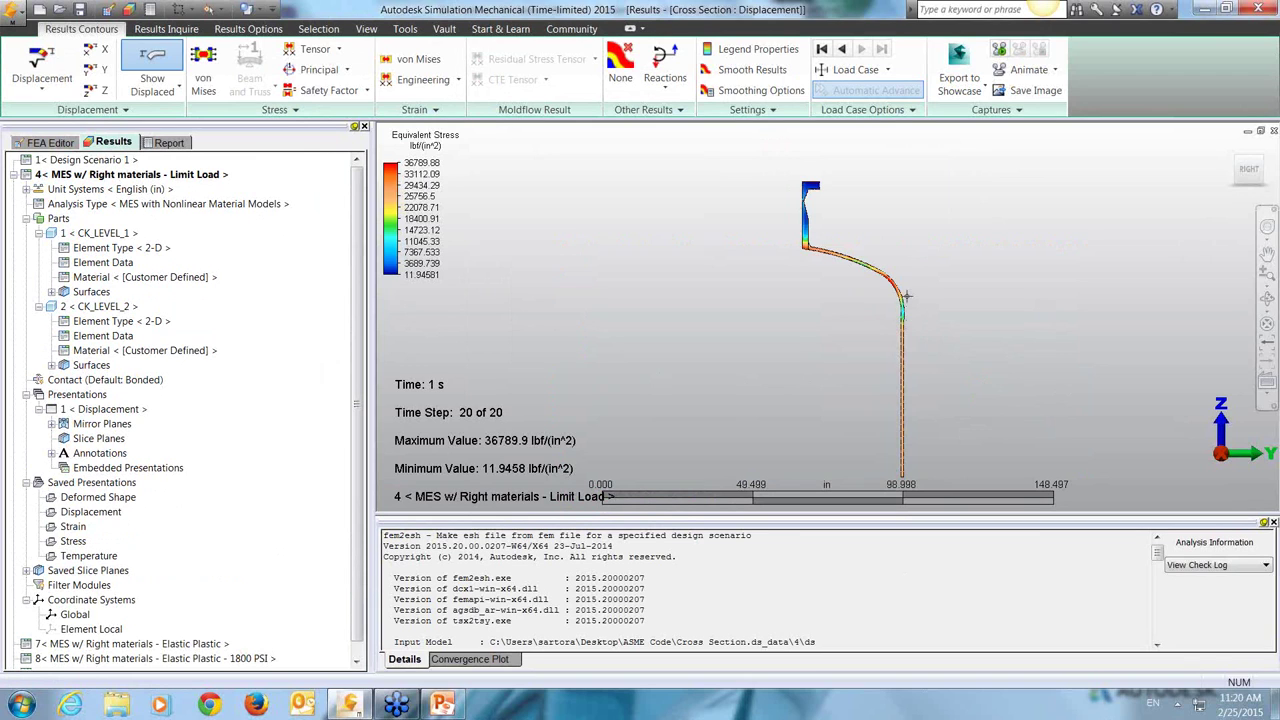
scroll(906, 300, up, 3)
scroll(913, 329, down, 1)
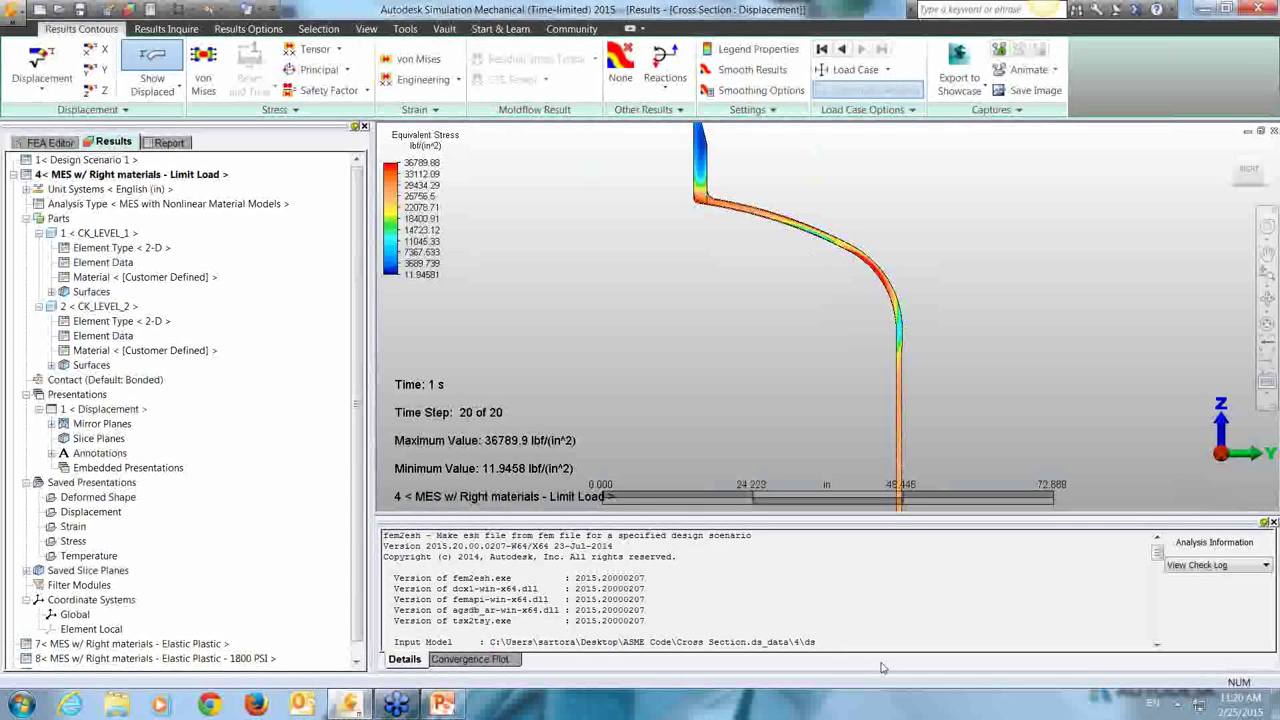
Step: Display the solve log and examine the convergence entries of the final time steps alongside the vessel's stress plot
scroll(907, 626, down, 10)
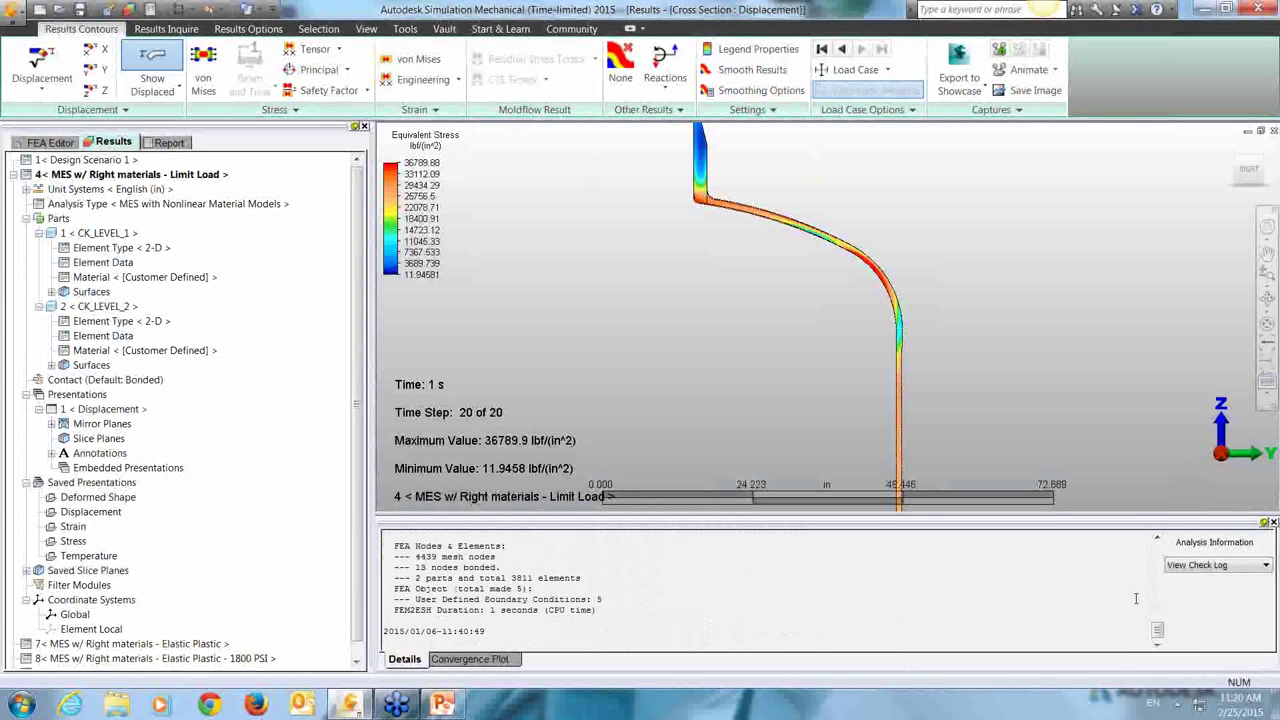
click(1218, 565)
click(1200, 596)
scroll(925, 597, down, 20)
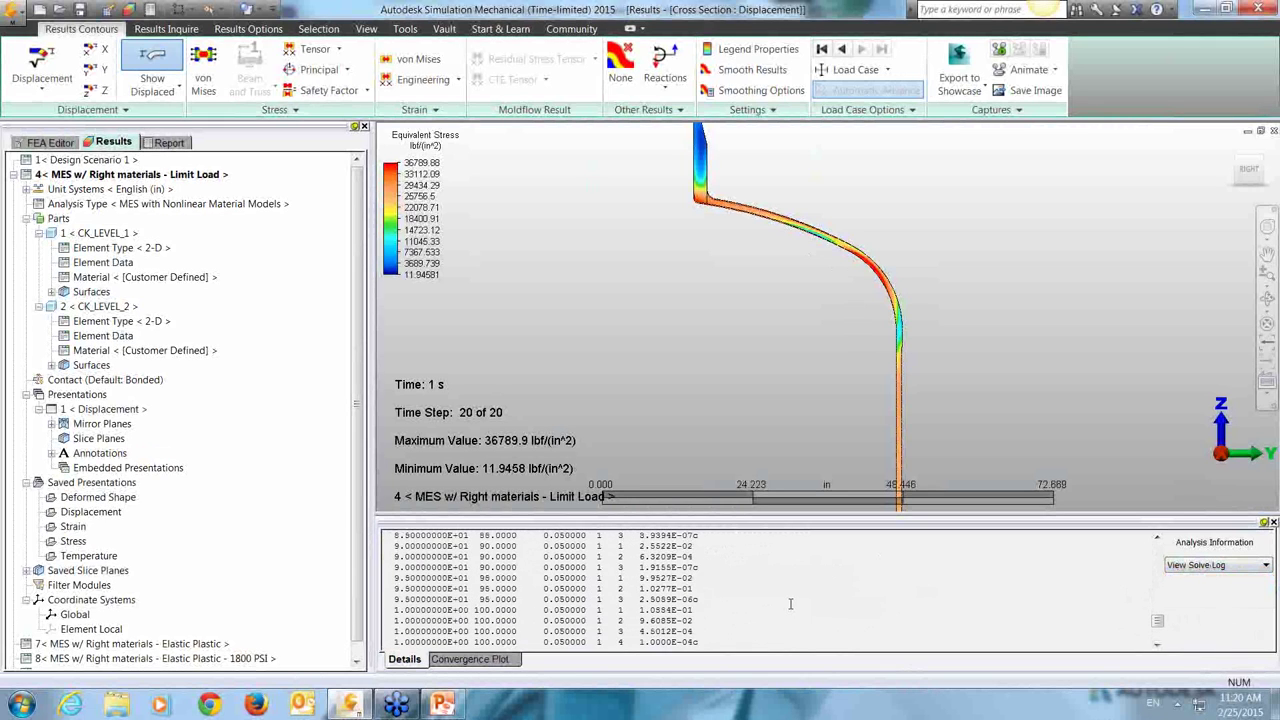
drag(728, 613, 468, 587)
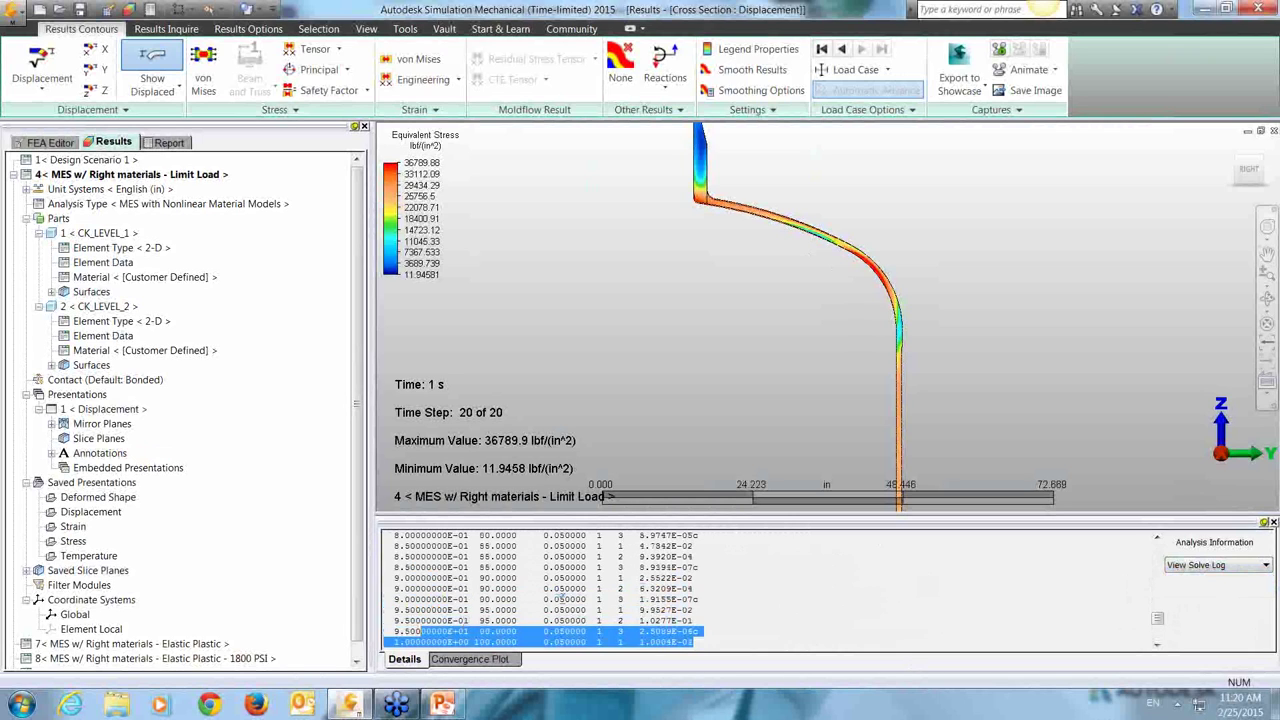
scroll(563, 598, down, 1)
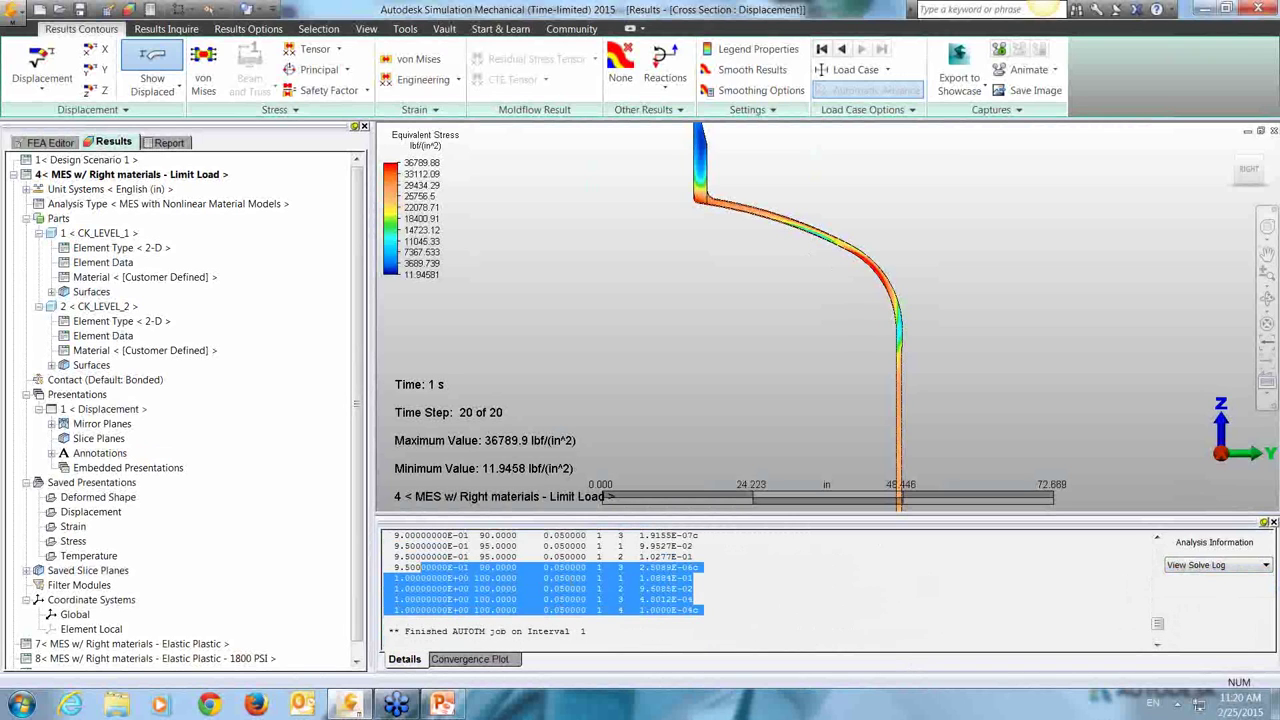
drag(570, 578, 714, 611)
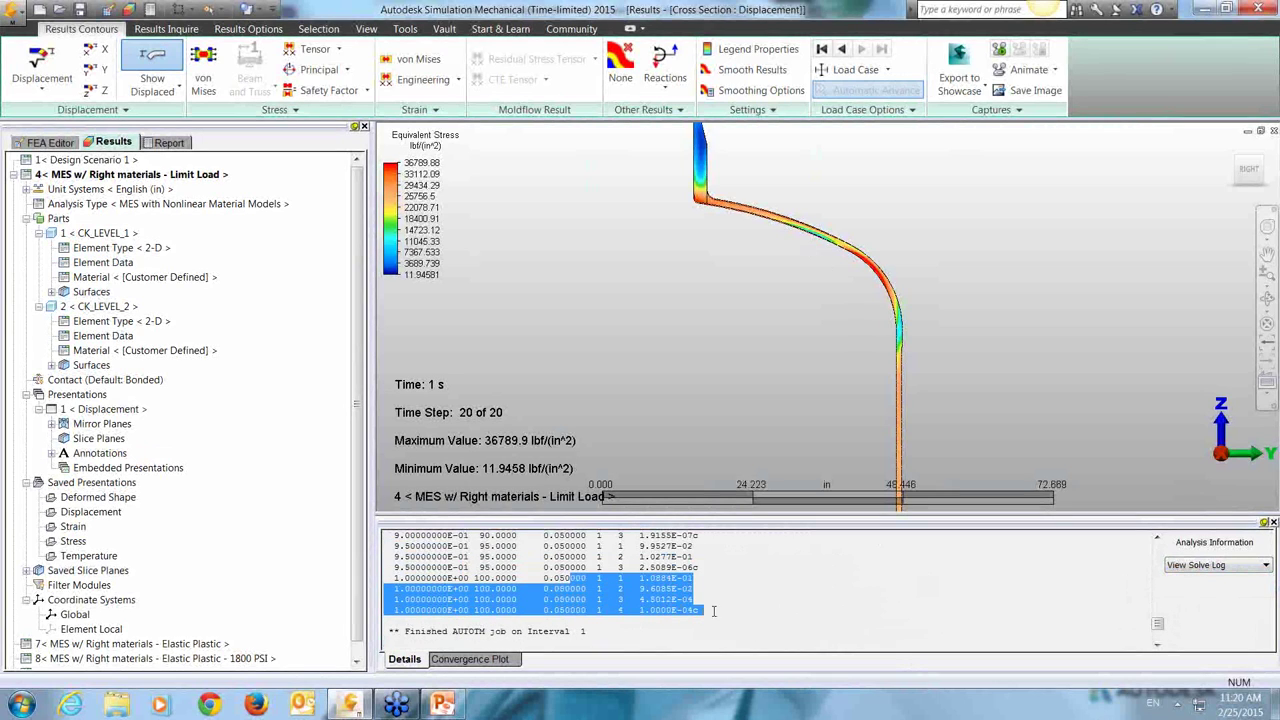
click(1026, 355)
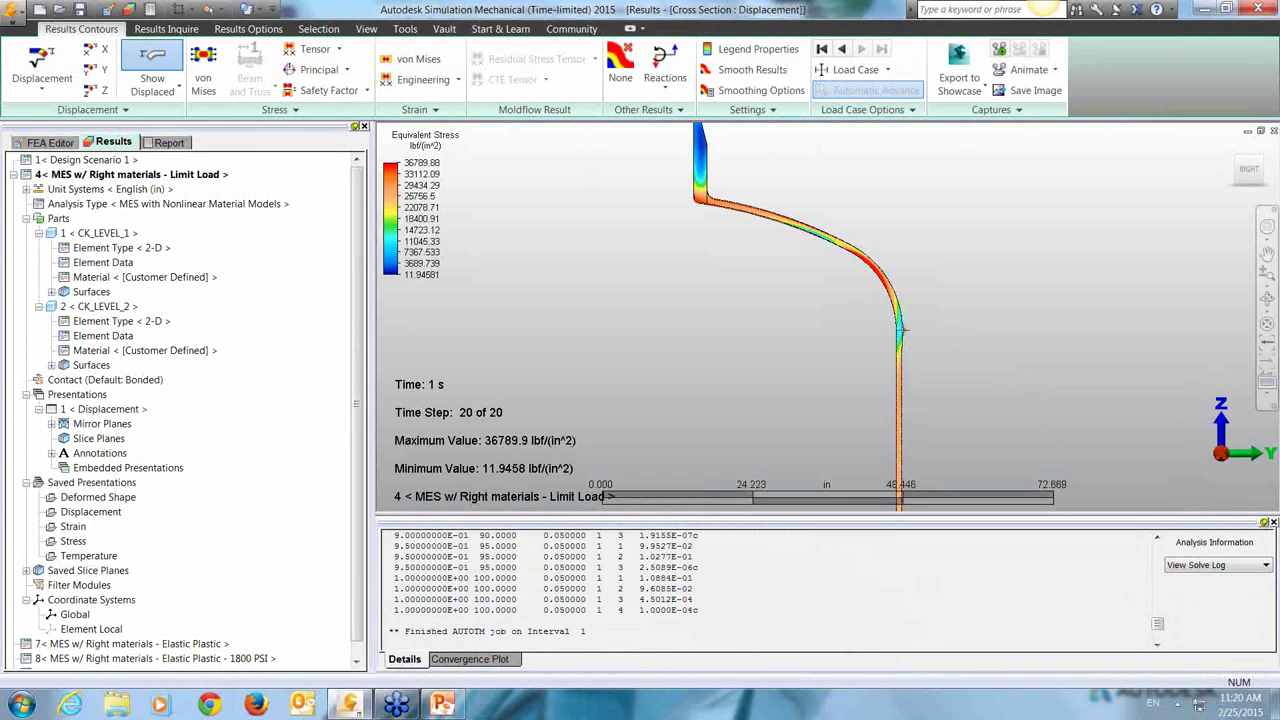
scroll(935, 355, down, 2)
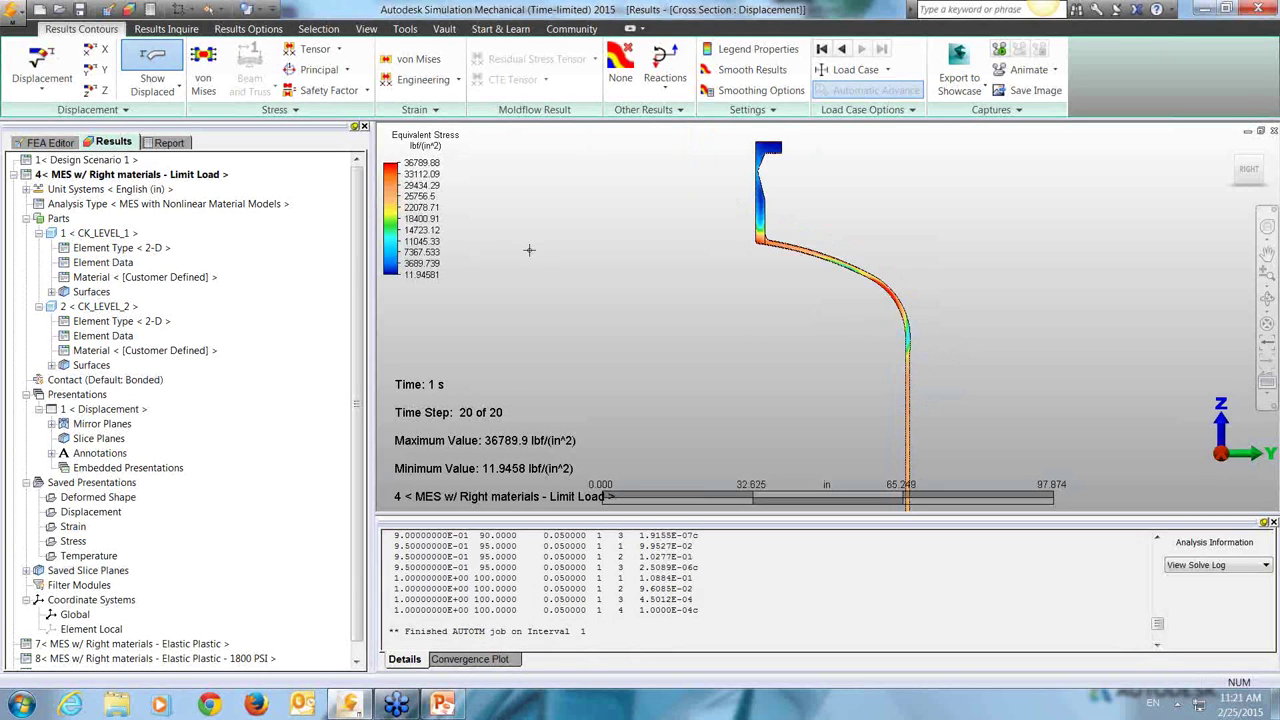
Step: Open the results of the Elastic Plastic - 1800 PSI scenario and step back to time step 16 of 20 to view the von Mises stress
scroll(362, 320, down, 1)
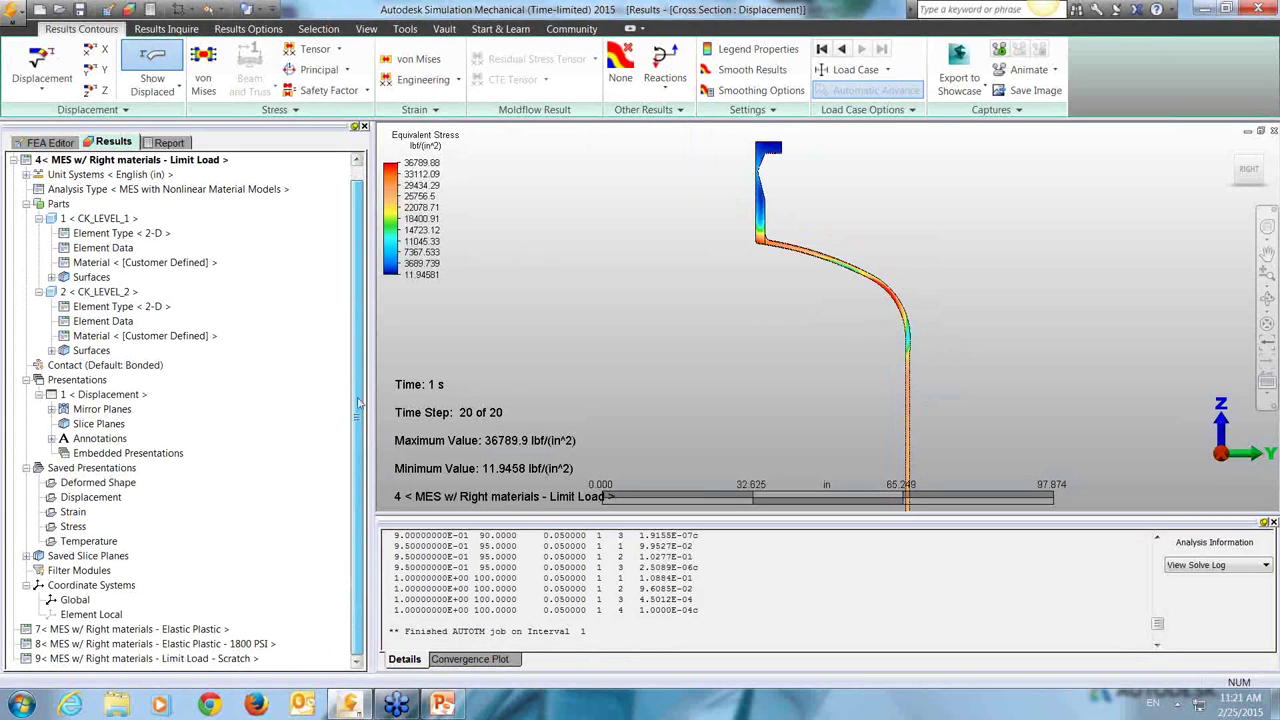
double_click(229, 645)
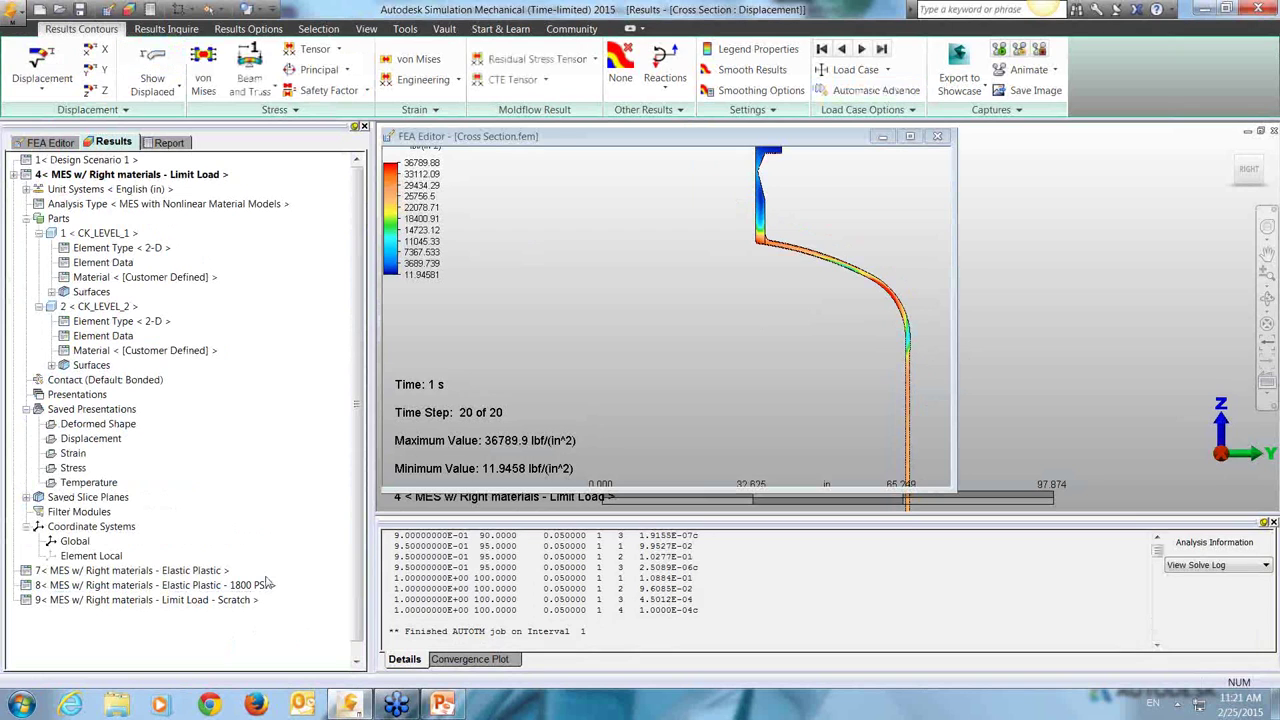
double_click(265, 584)
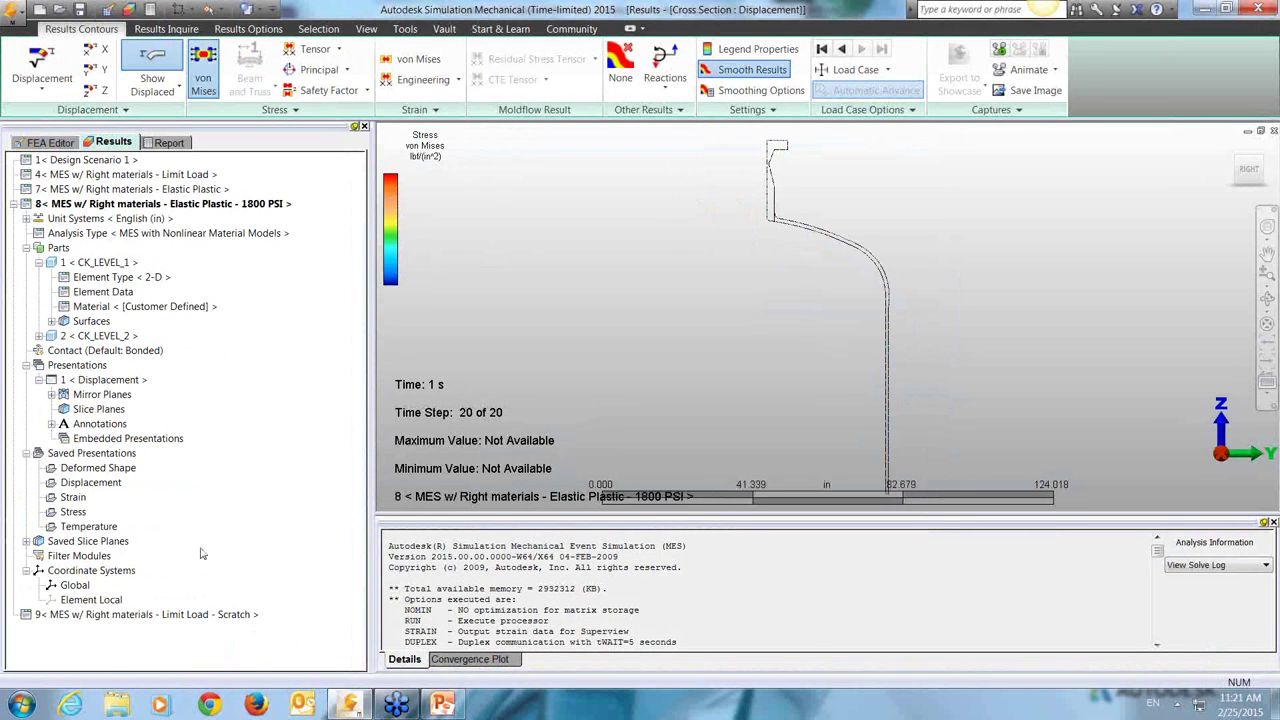
click(842, 49)
click(842, 49)
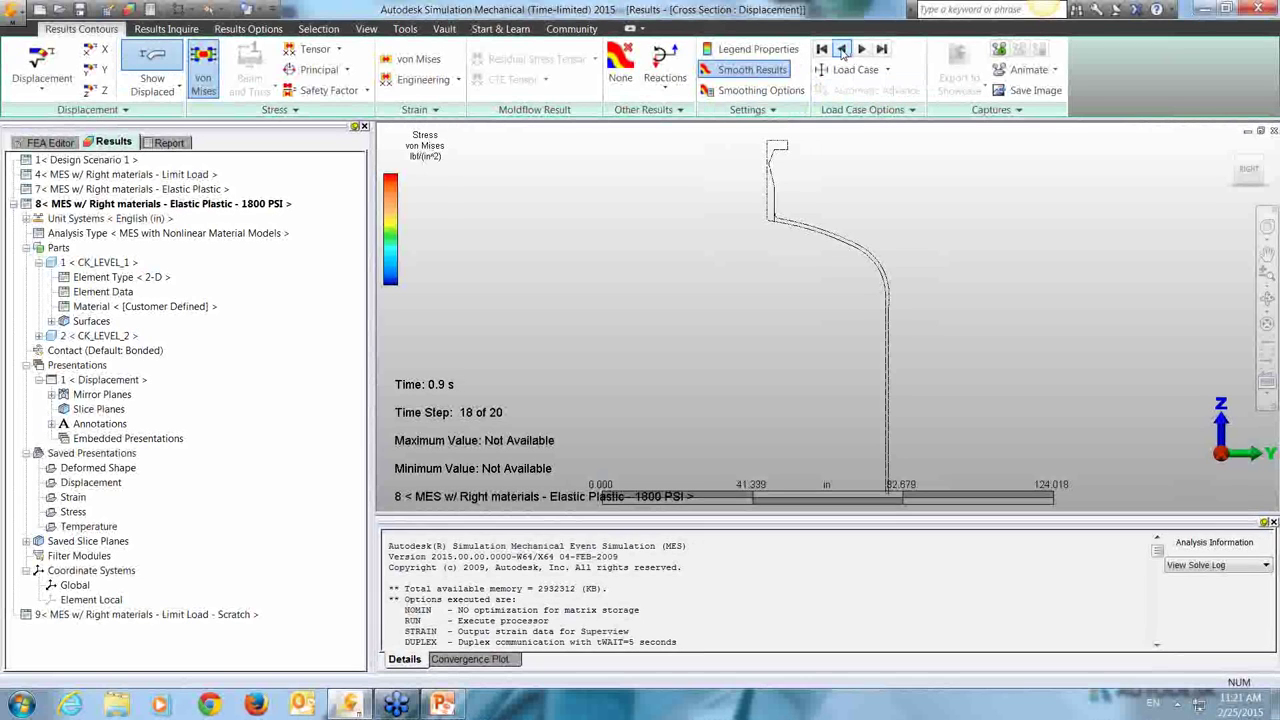
click(842, 49)
click(842, 49)
scroll(791, 271, down, 2)
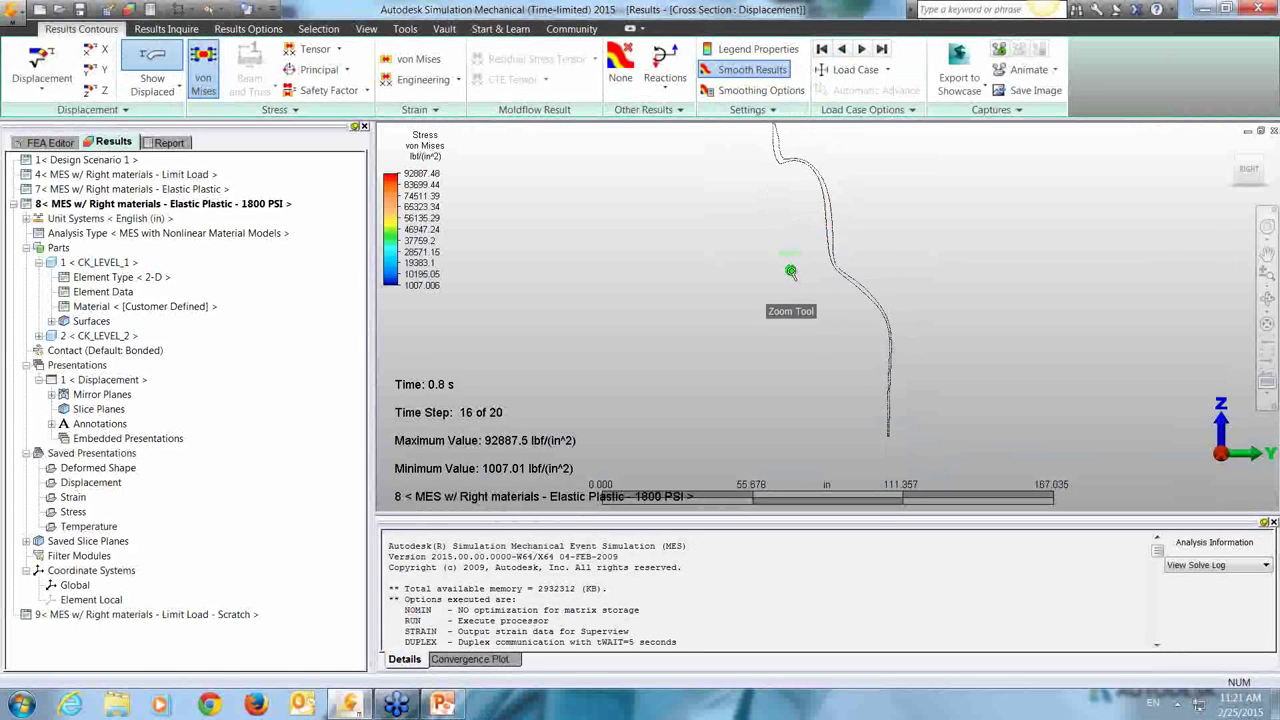
Step: Read the end of the 1800 PSI scenario's solve log, examining the last convergence entries, plastic strain warnings and solver error
drag(1158, 552, 1161, 616)
scroll(990, 607, down, 10)
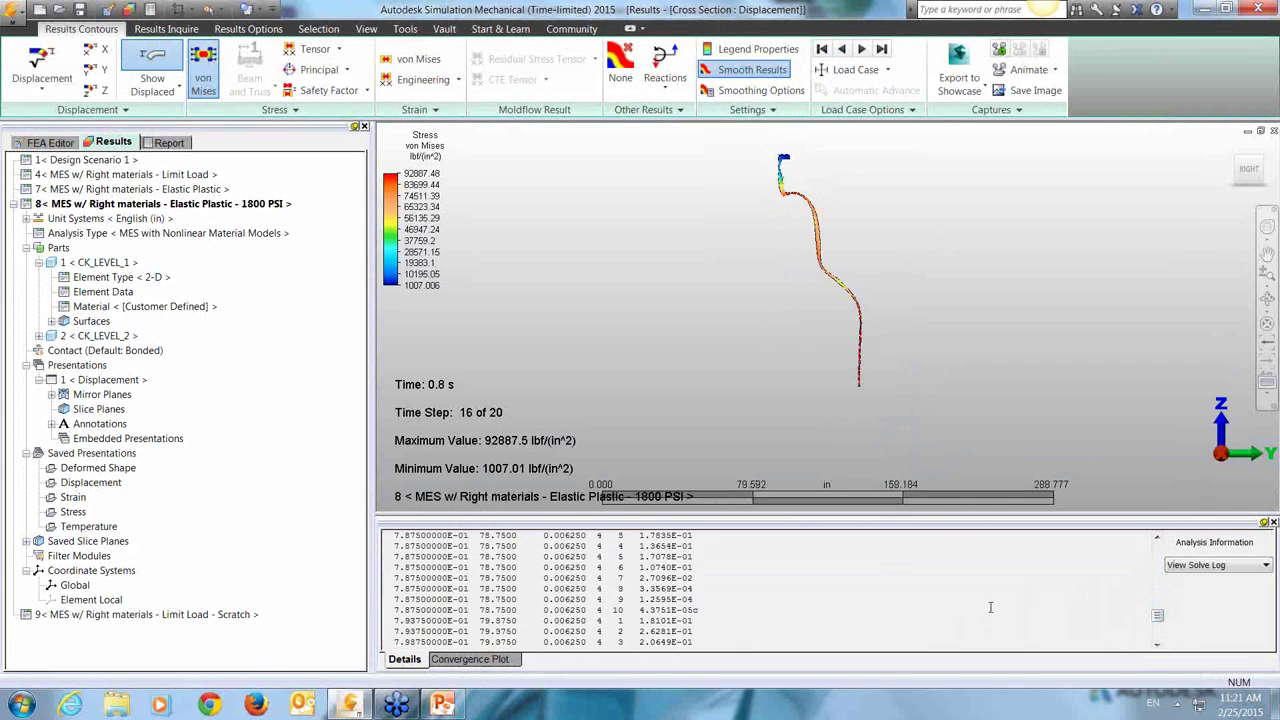
scroll(990, 607, down, 10)
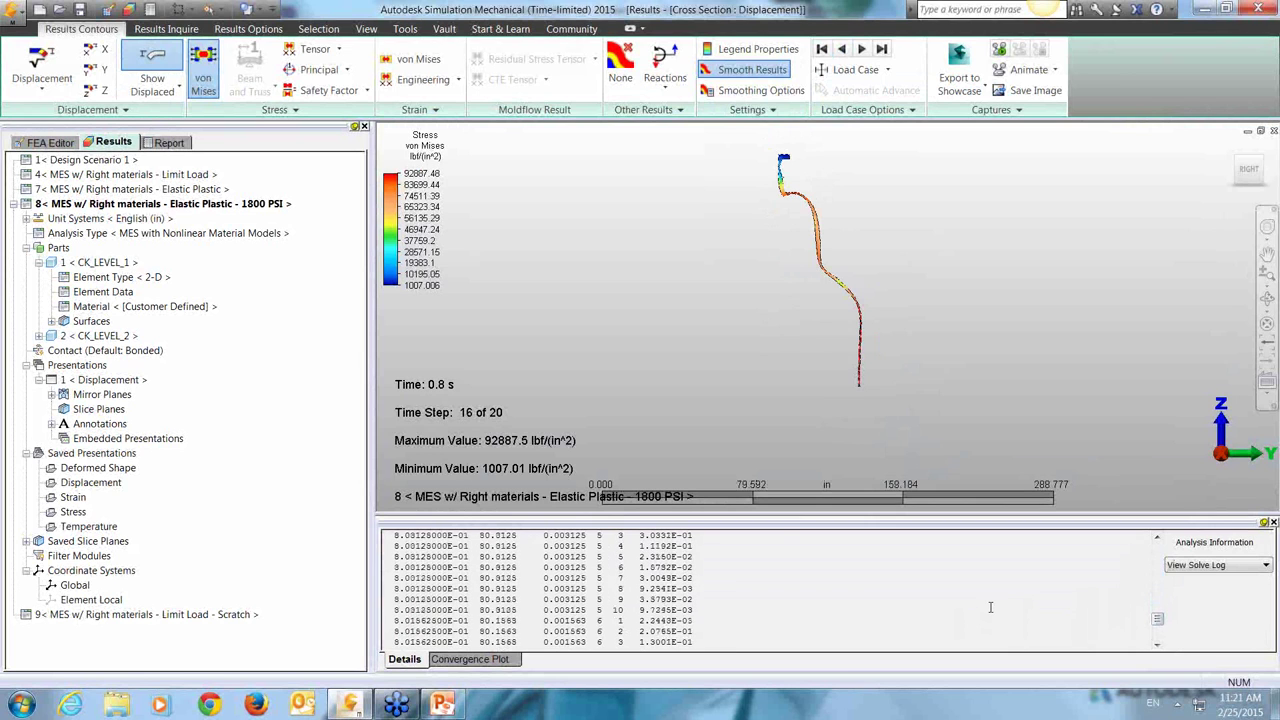
scroll(990, 607, down, 10)
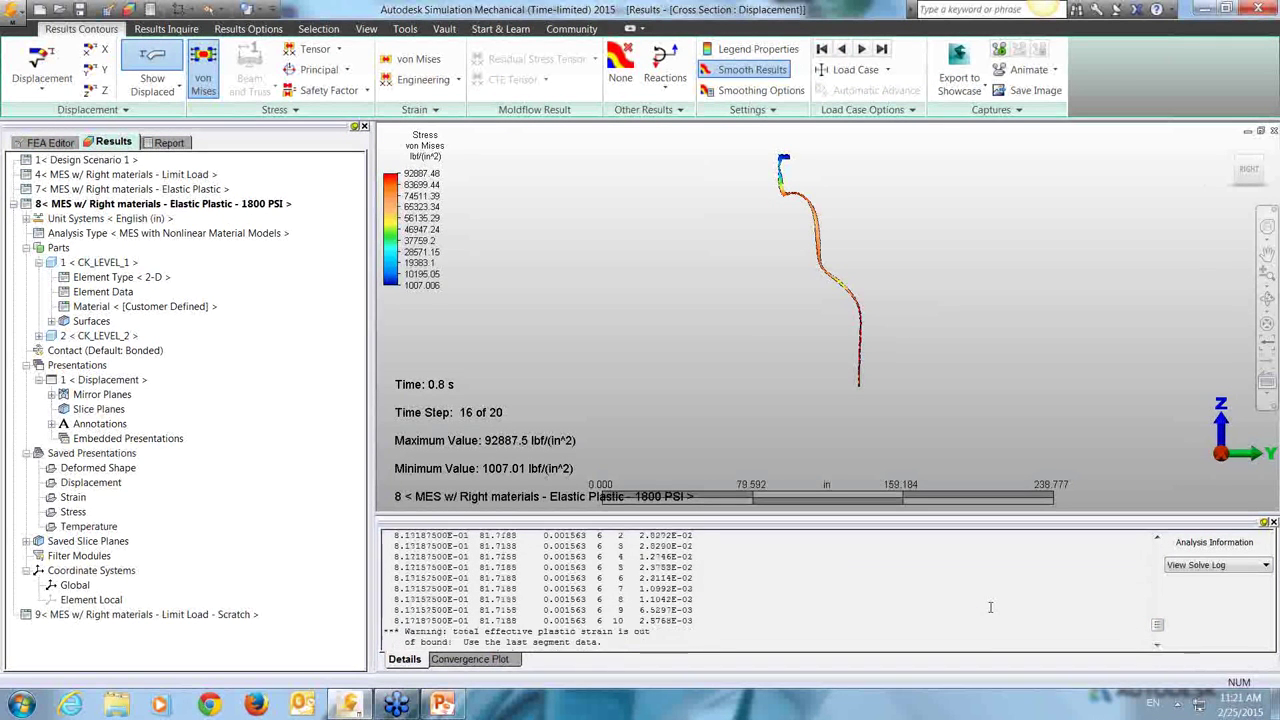
scroll(990, 607, up, 1)
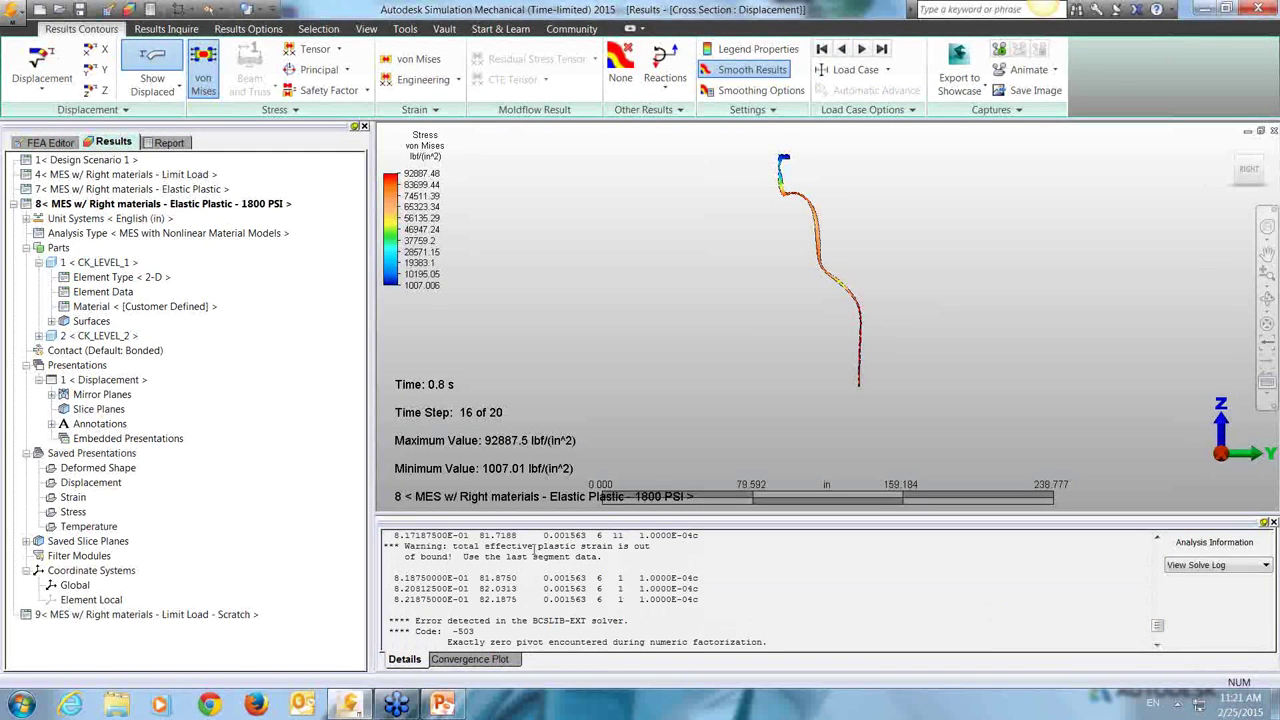
drag(534, 548, 718, 571)
scroll(766, 582, up, 3)
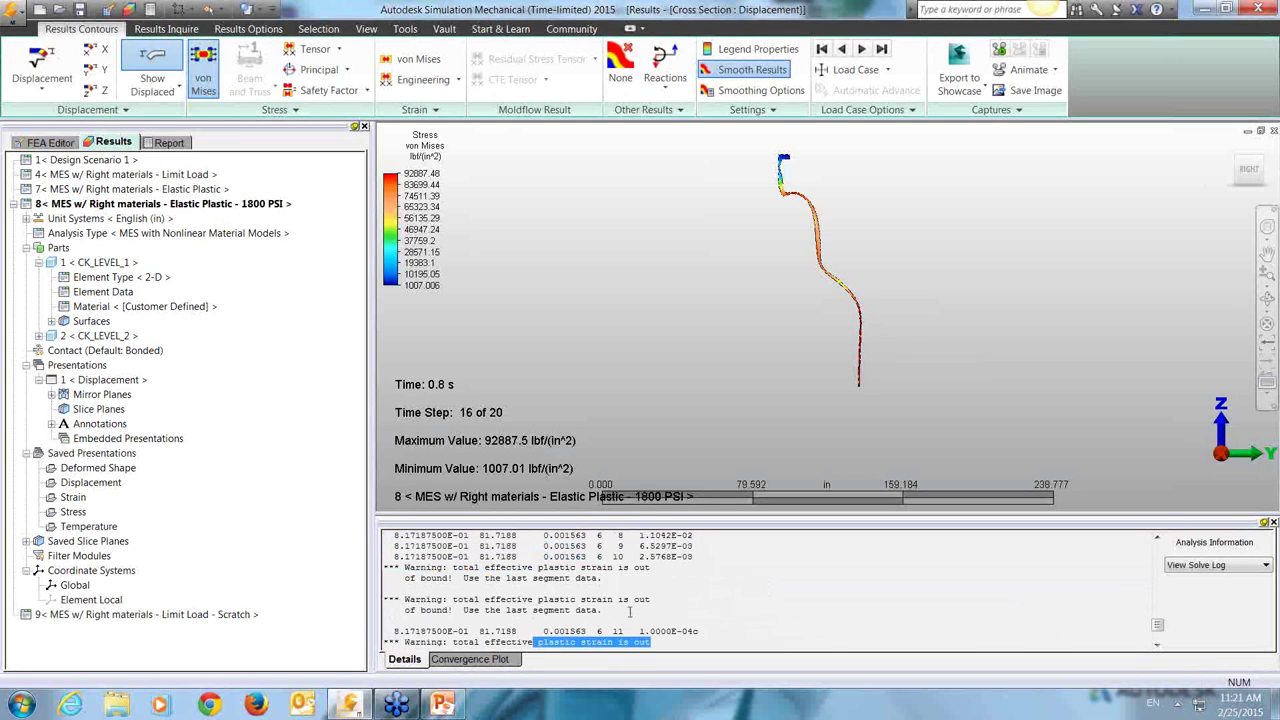
drag(511, 568, 623, 586)
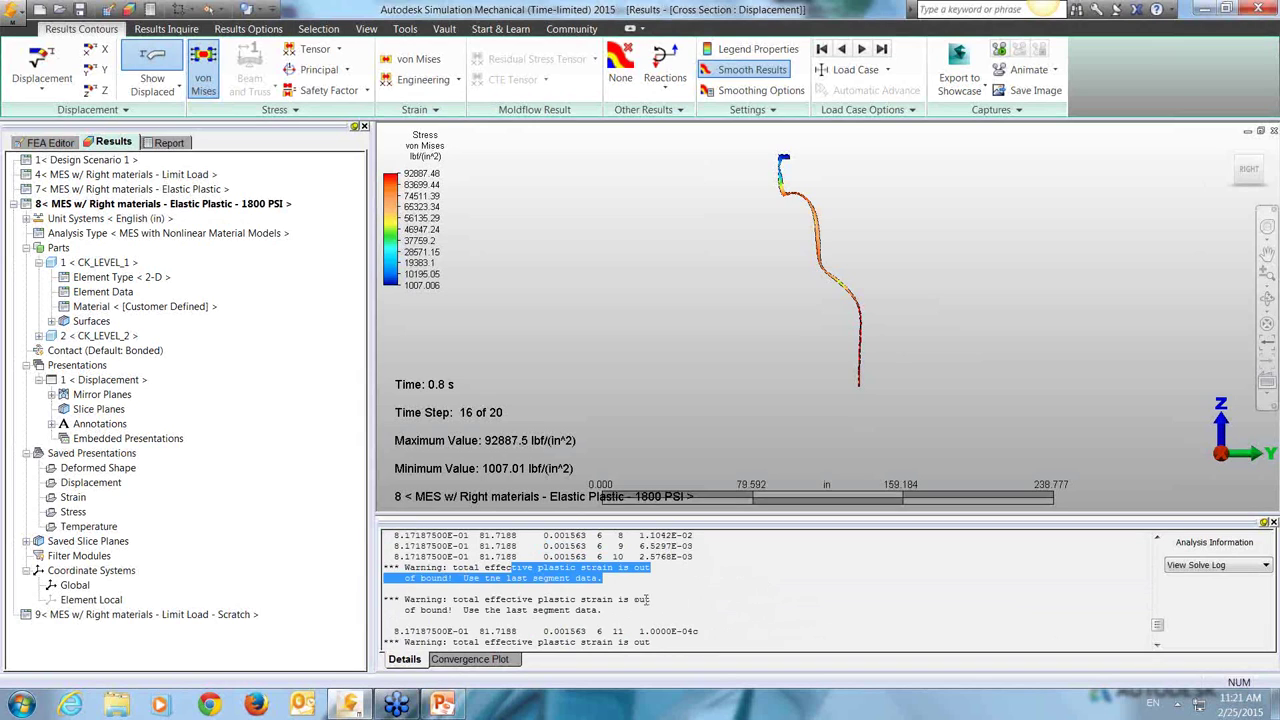
Step: Jump to the final time step of the 1800 PSI results and step backwards through the preceding ones
click(881, 48)
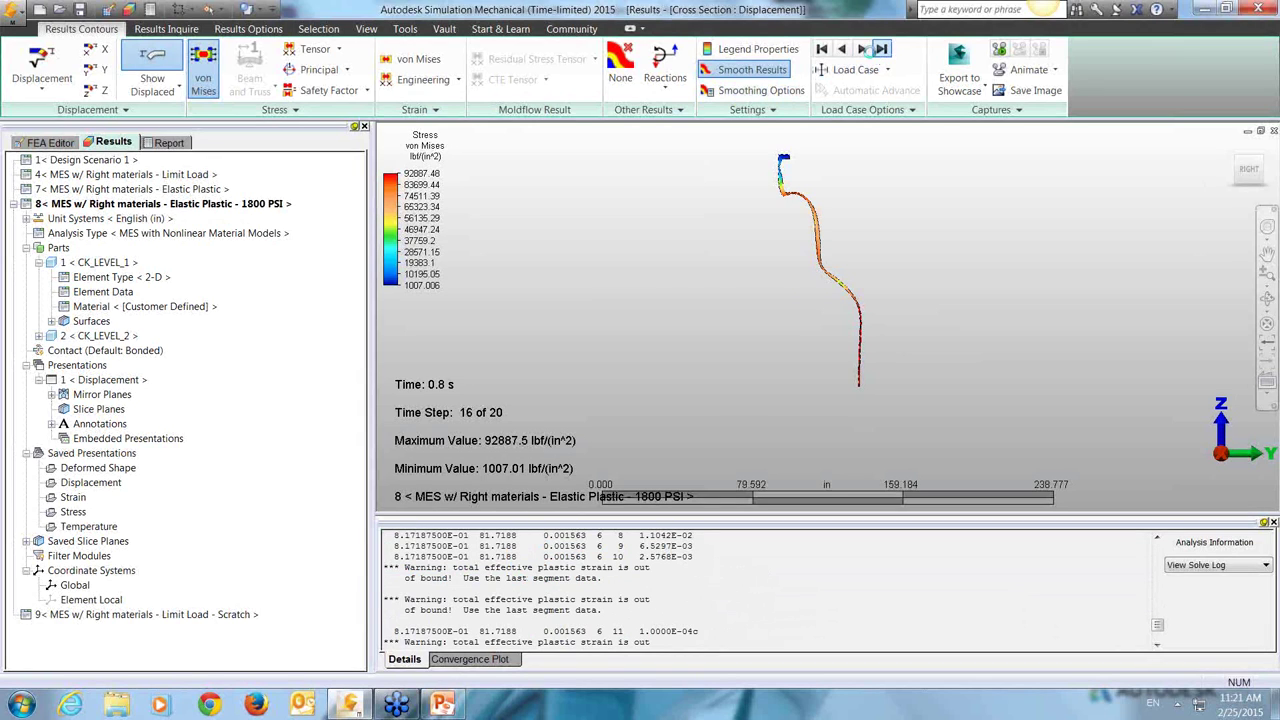
click(842, 49)
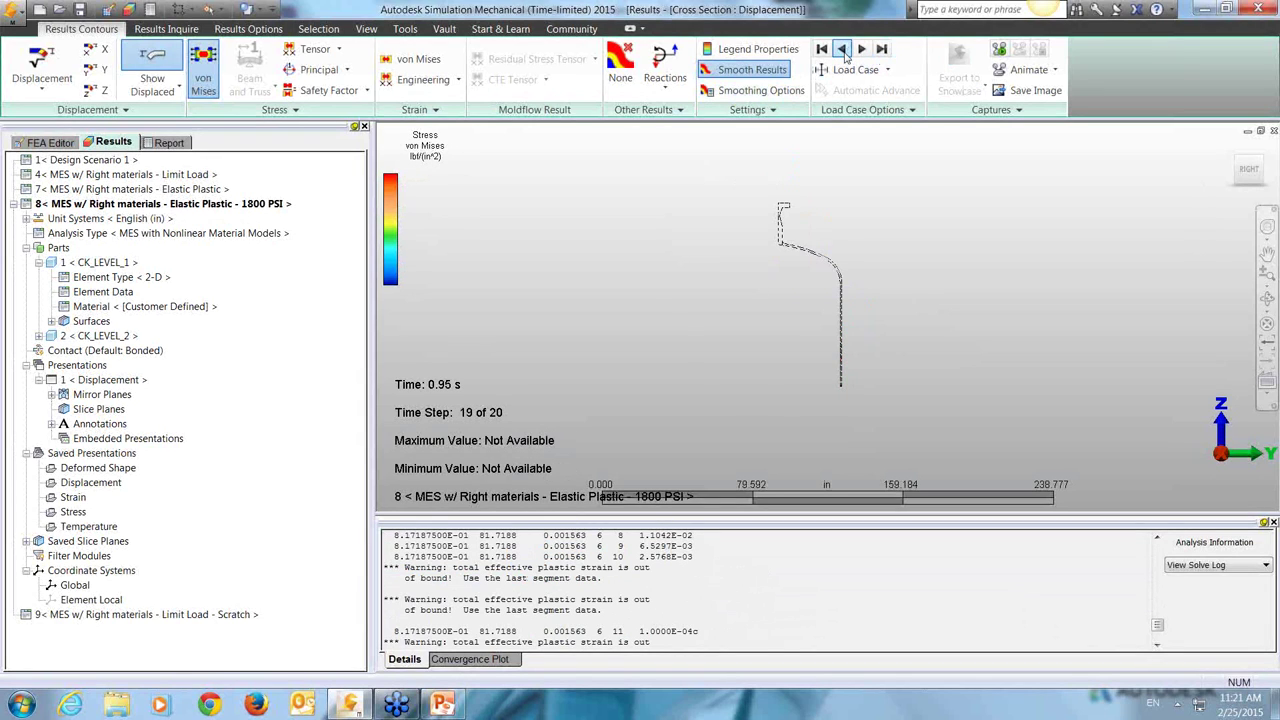
click(842, 49)
click(842, 49)
Step: Activate the MES w/ Right materials - Elastic Plastic scenario and show Part 1's element and material definitions in the FEA Editor
double_click(186, 190)
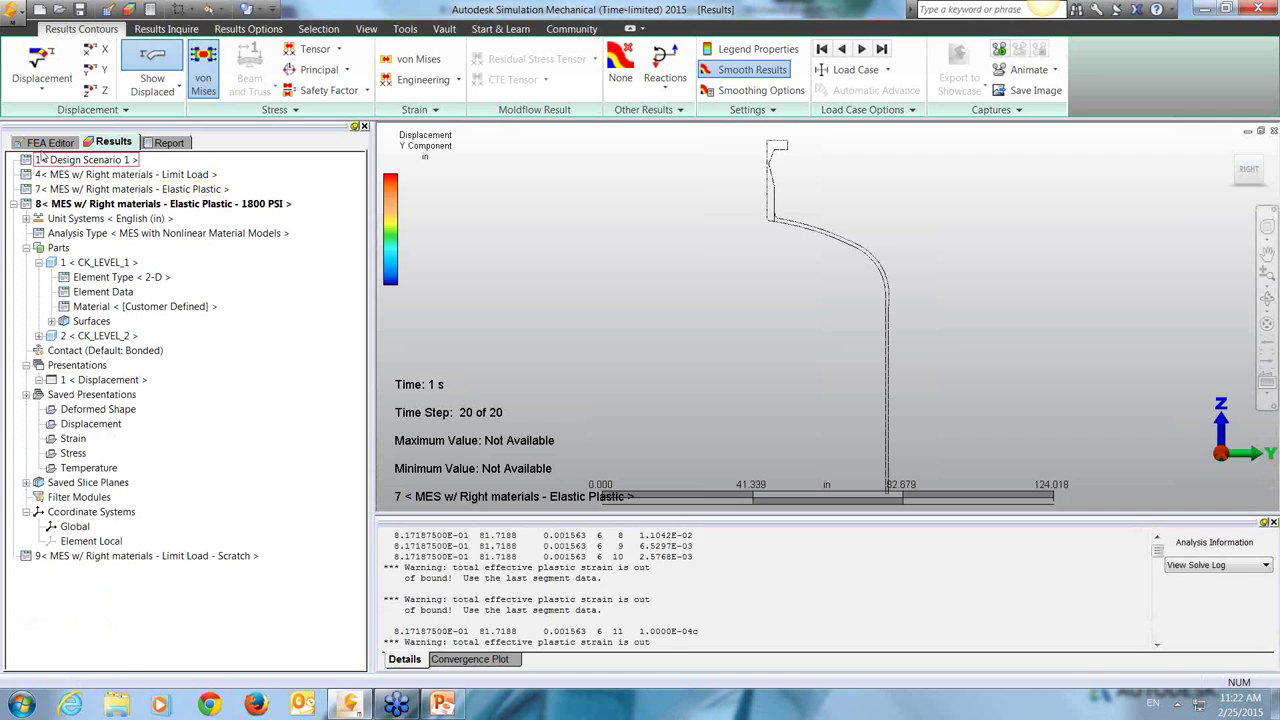
click(36, 142)
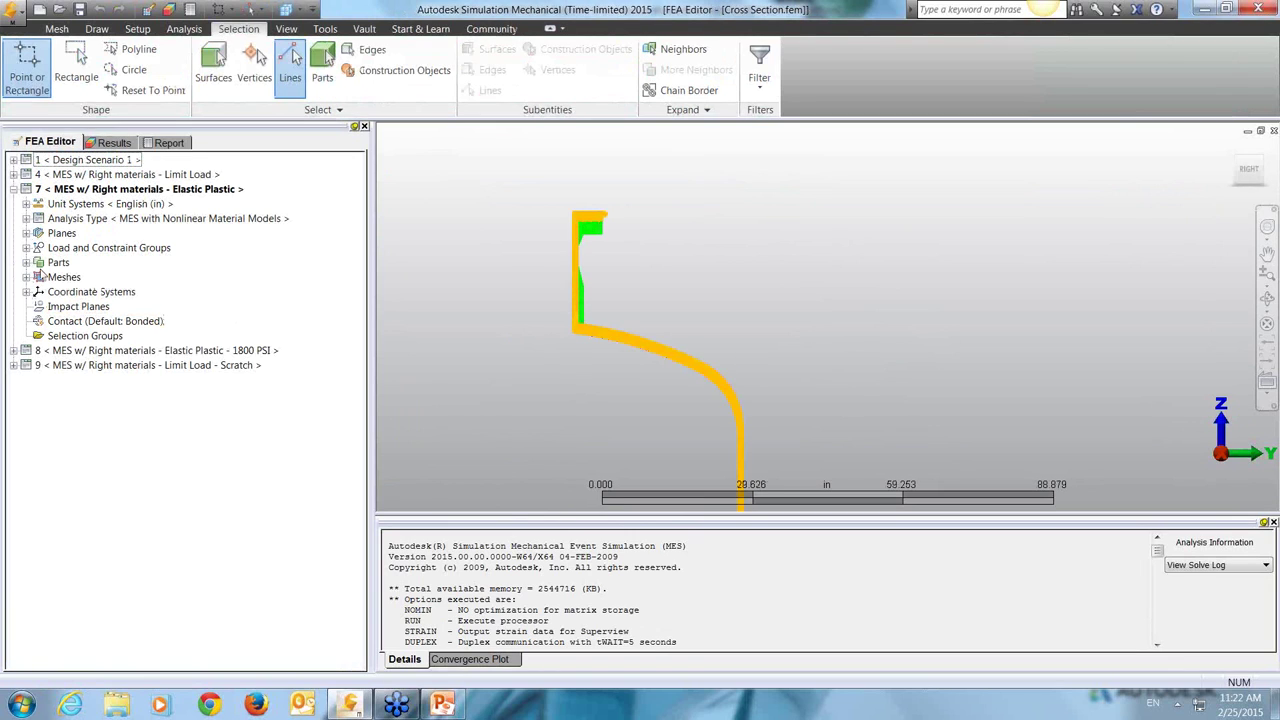
click(27, 263)
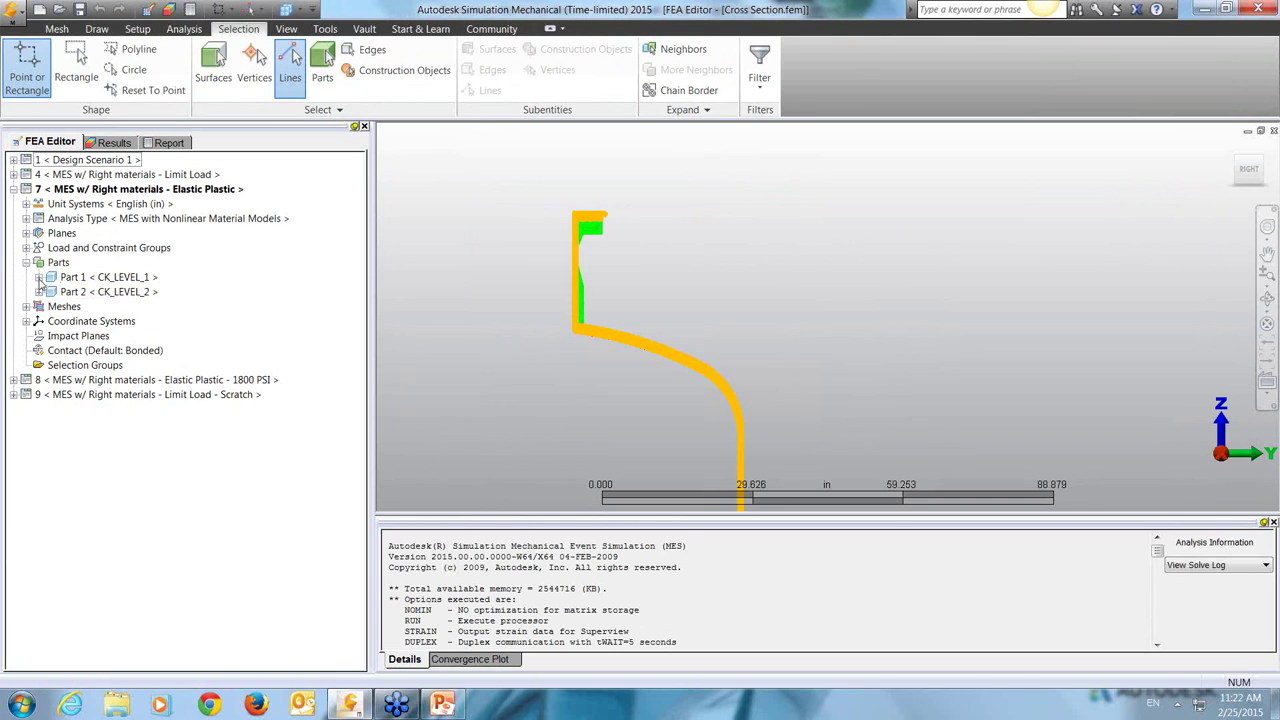
click(38, 278)
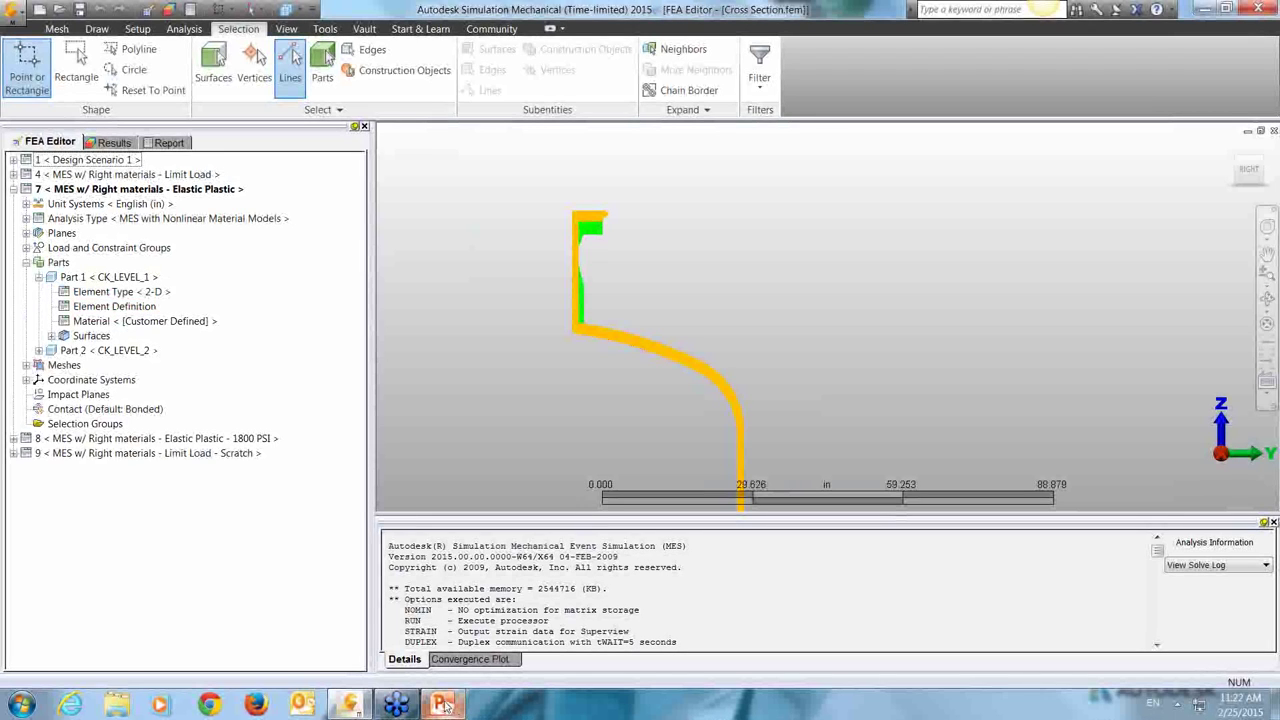
mouse_move(445, 705)
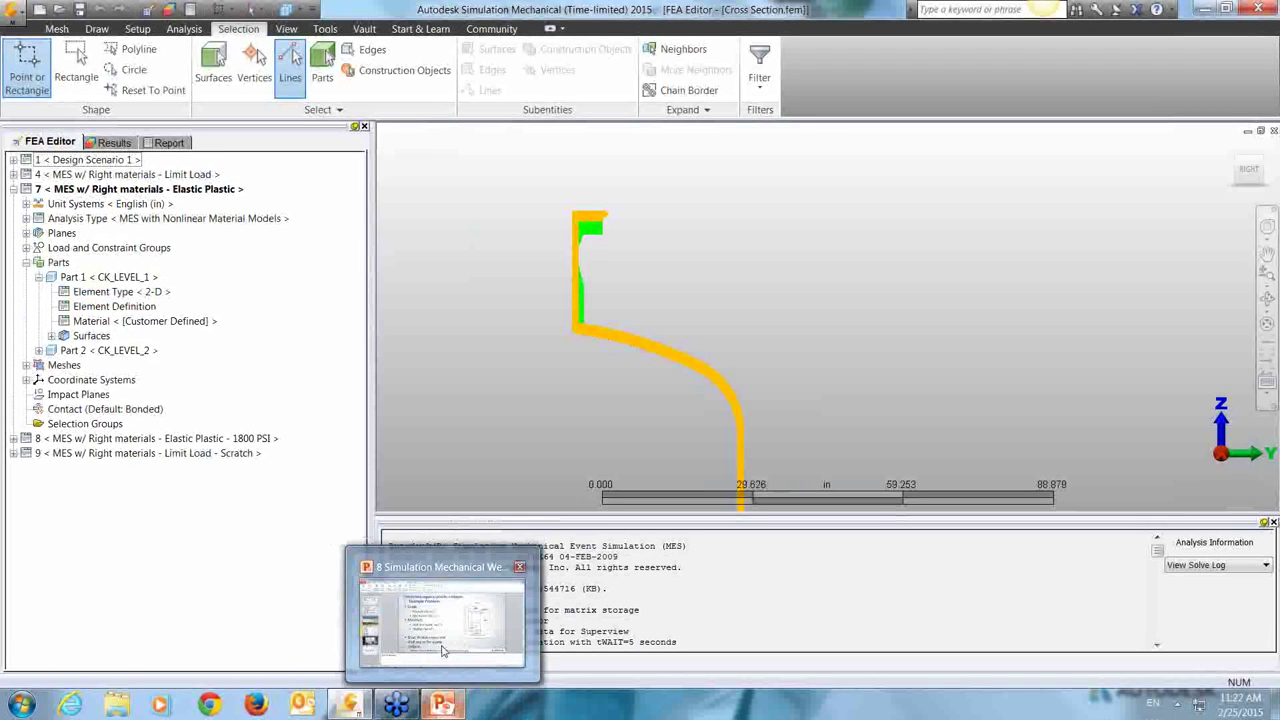
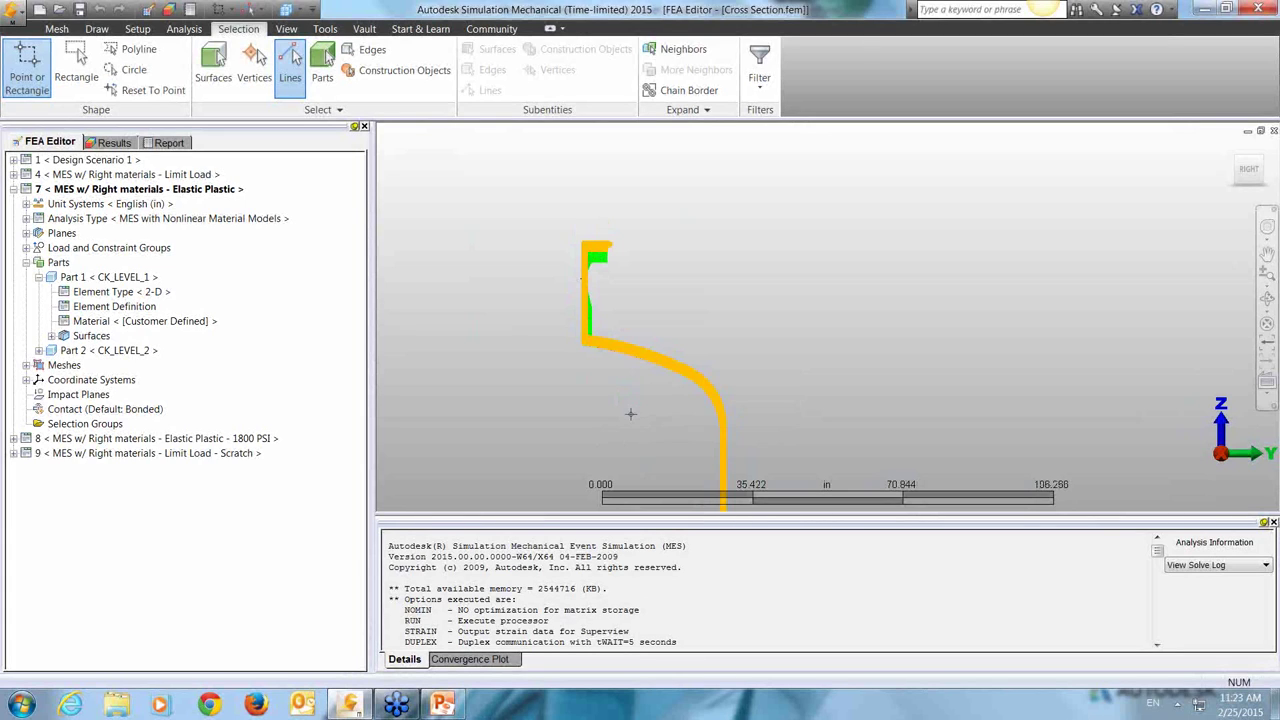
Step: Inspect the mesh around the nozzle and head, and review the stress-strain table in Part 1's customer-defined material, leaving it unchanged
scroll(630, 413, up, 3)
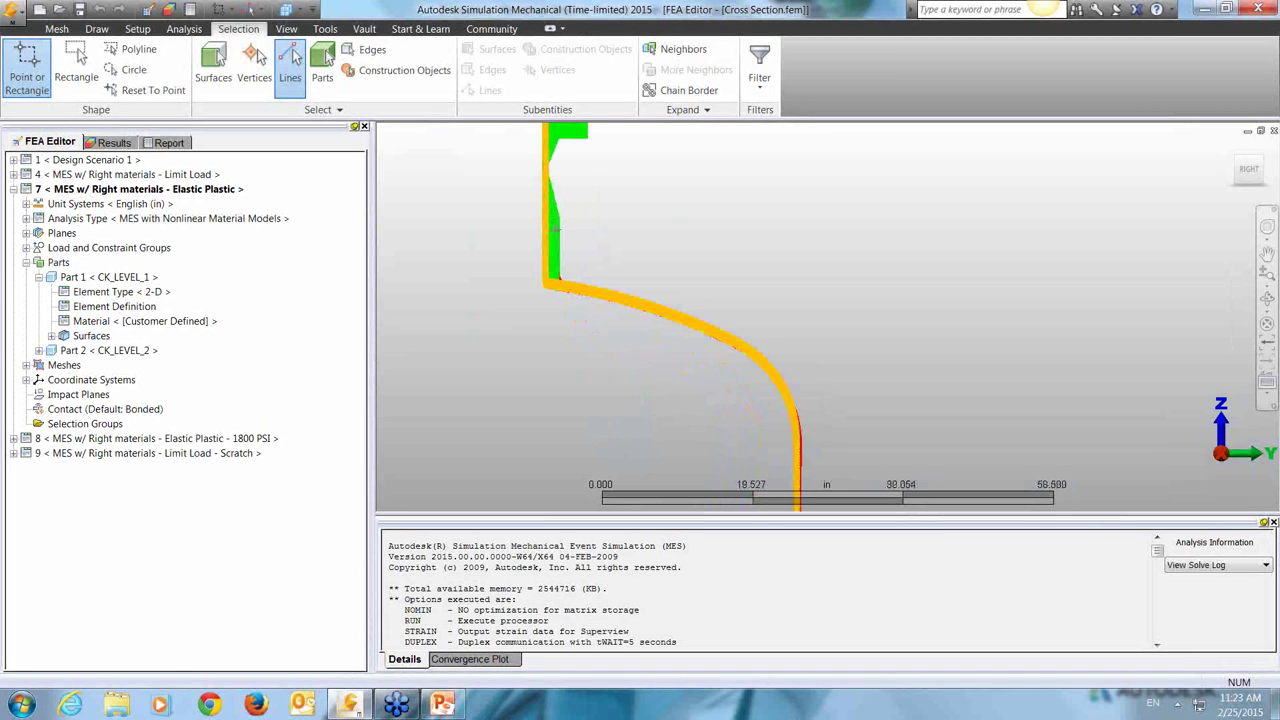
scroll(551, 228, up, 8)
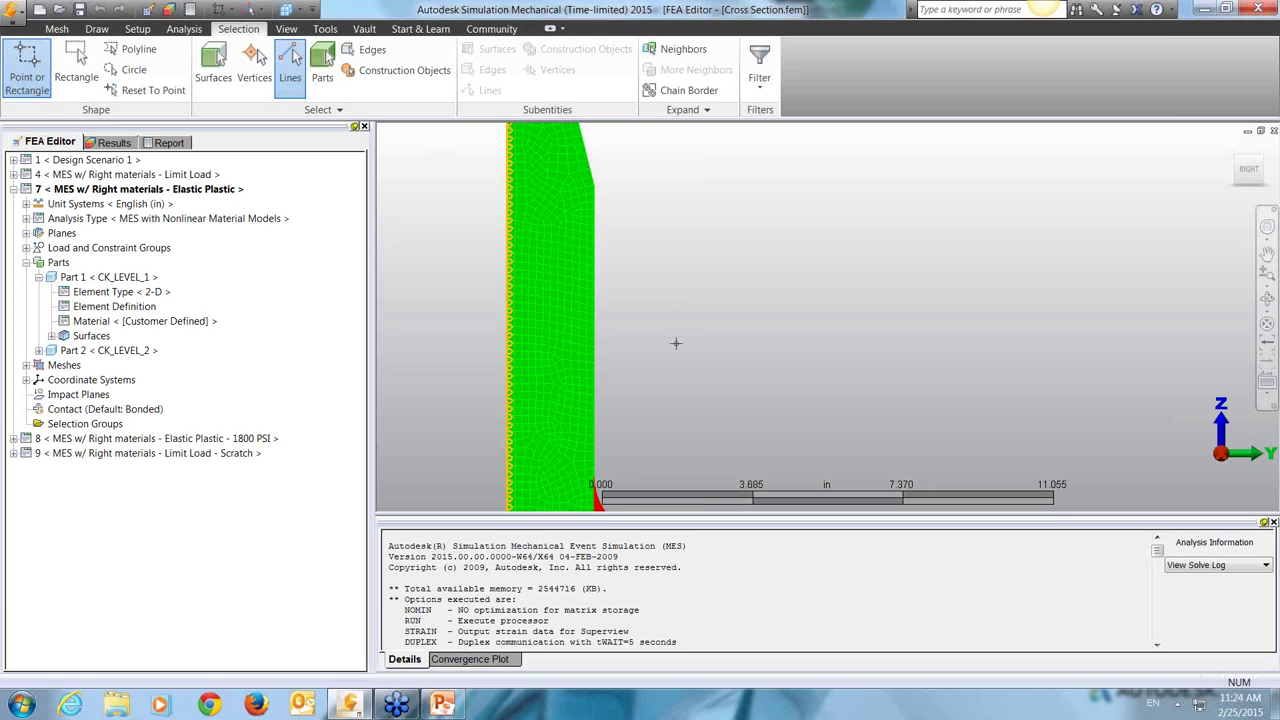
scroll(676, 346, down, 5)
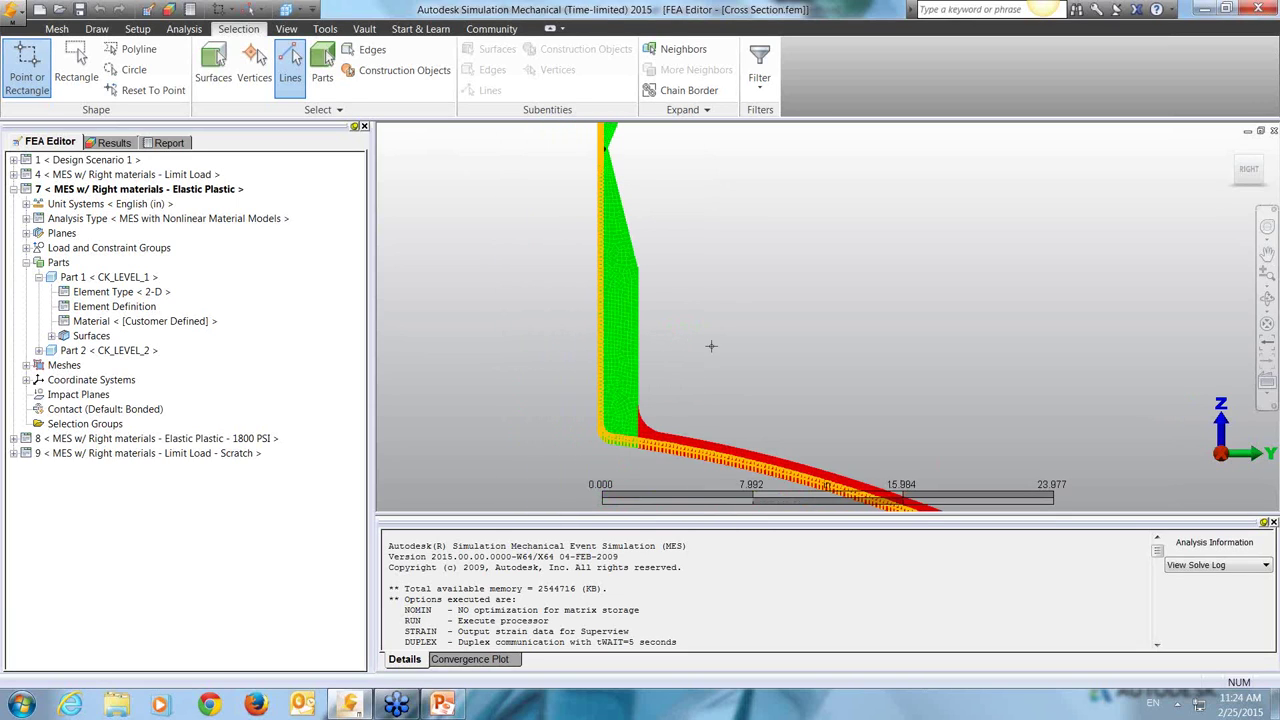
right_click(130, 320)
click(165, 328)
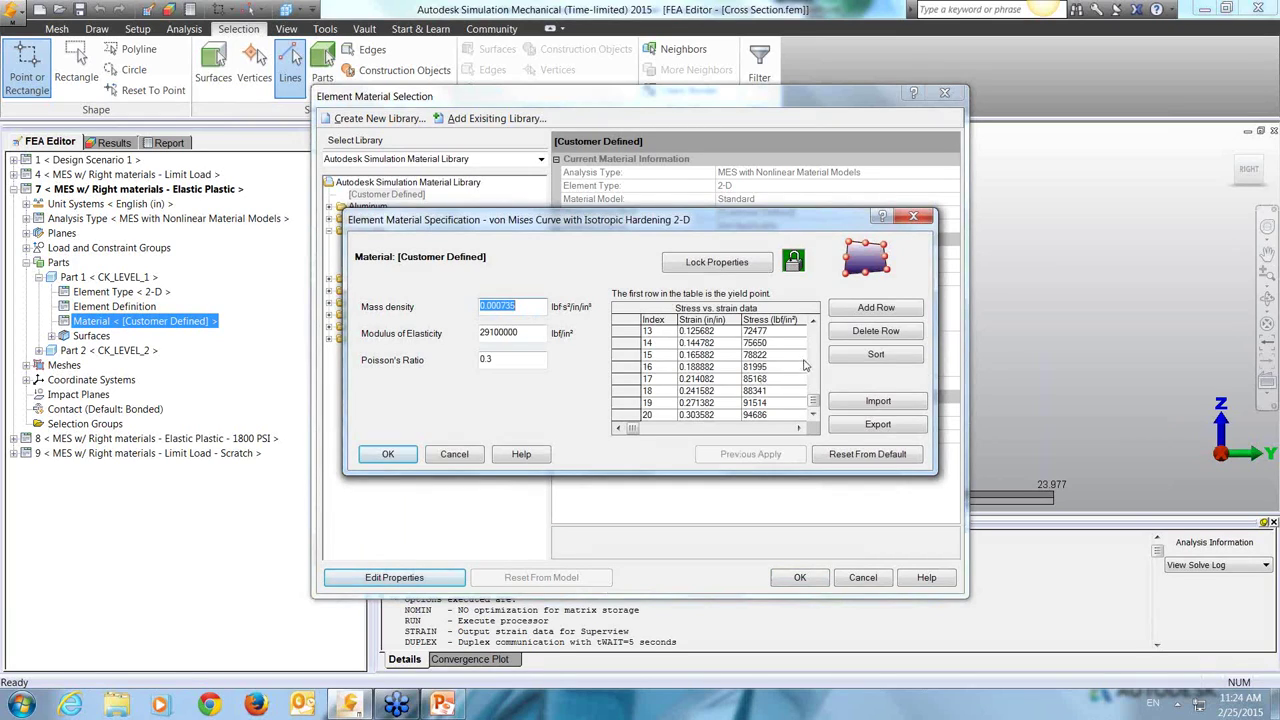
click(813, 321)
click(813, 321)
click(813, 321)
click(813, 321)
click(813, 321)
click(813, 321)
click(813, 321)
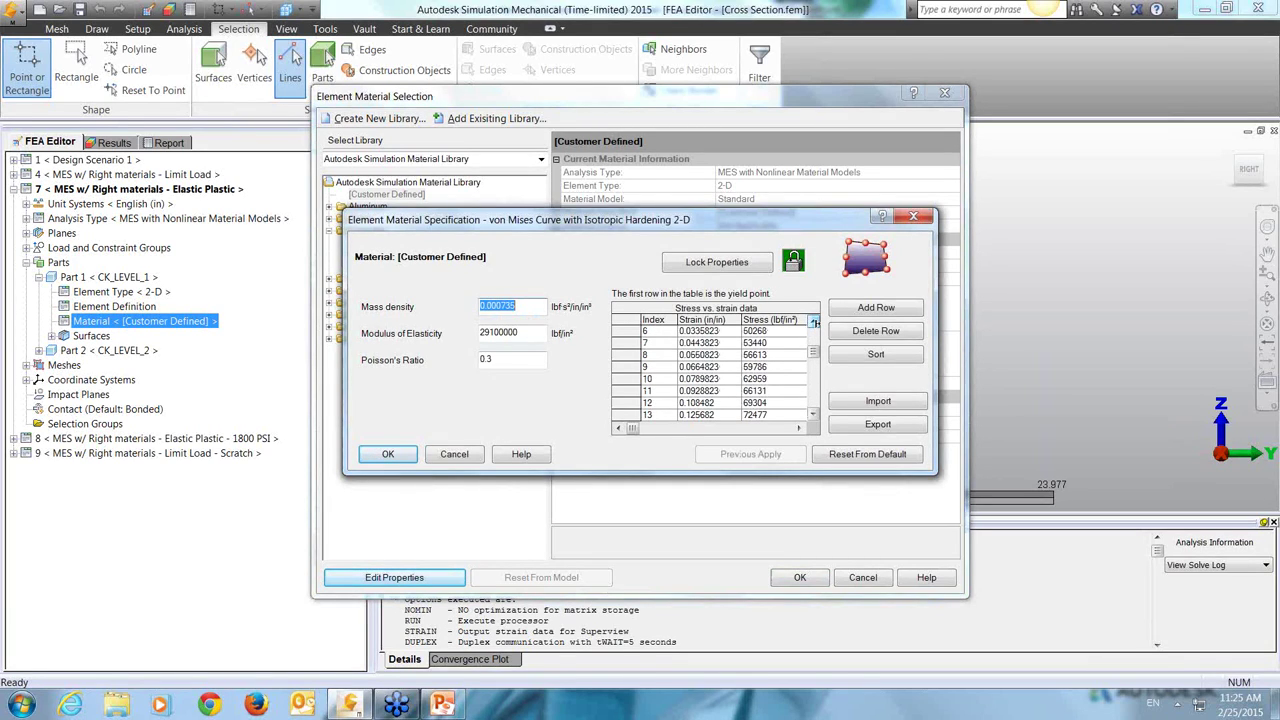
click(814, 322)
click(814, 322)
click(814, 322)
click(814, 322)
click(814, 322)
drag(814, 332, 818, 404)
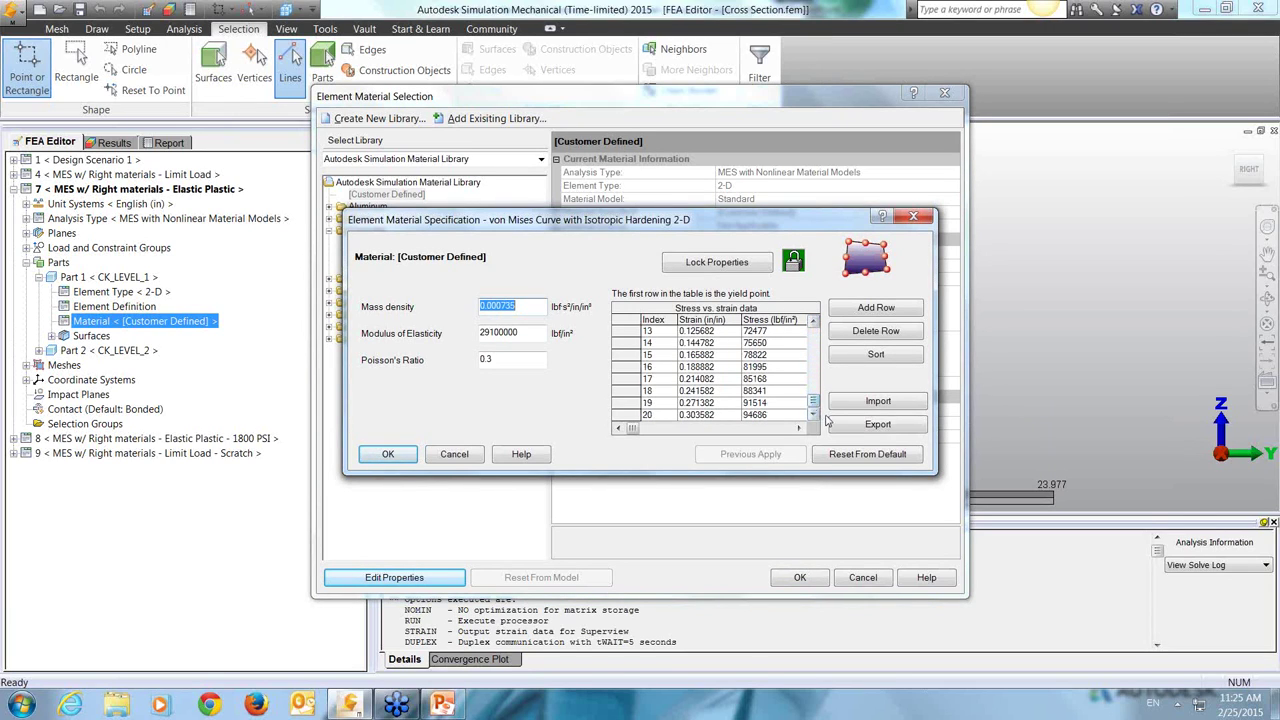
click(406, 462)
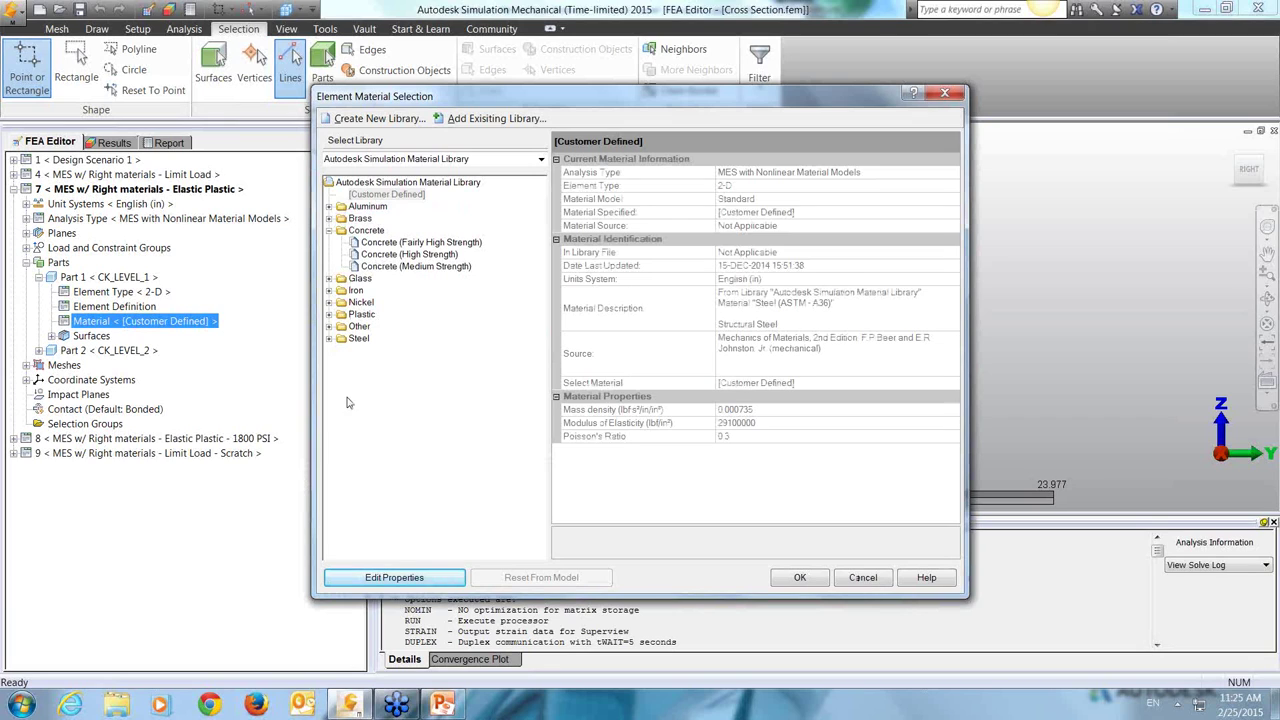
click(870, 580)
Step: Review the pressure magnitudes and load curves of surface pressure groups 2 and 5, cancelling both without changes
click(26, 248)
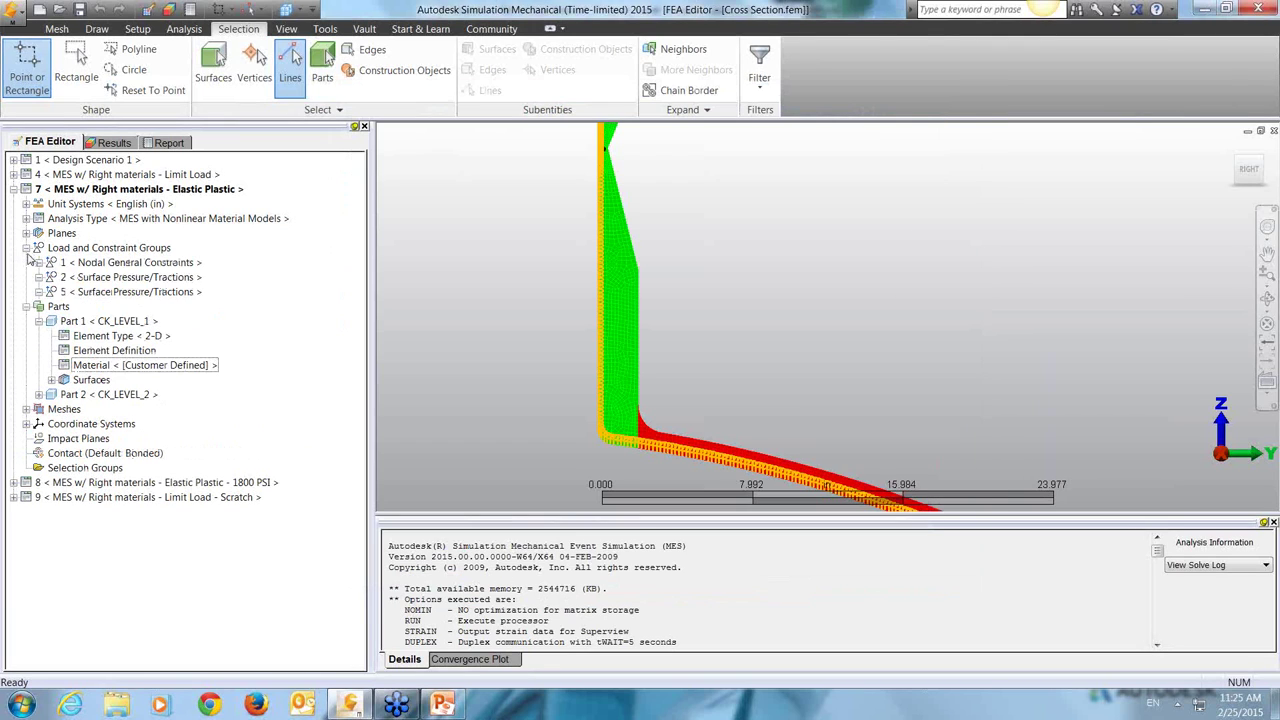
right_click(92, 283)
click(147, 351)
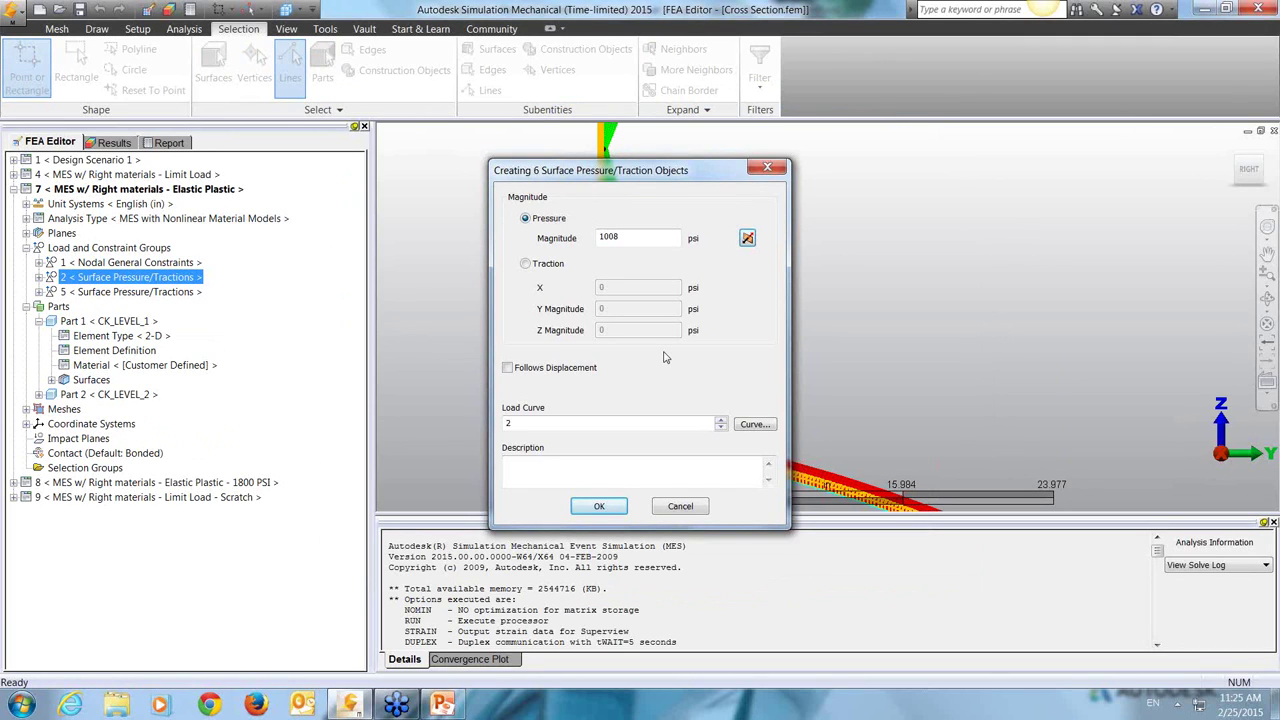
double_click(628, 240)
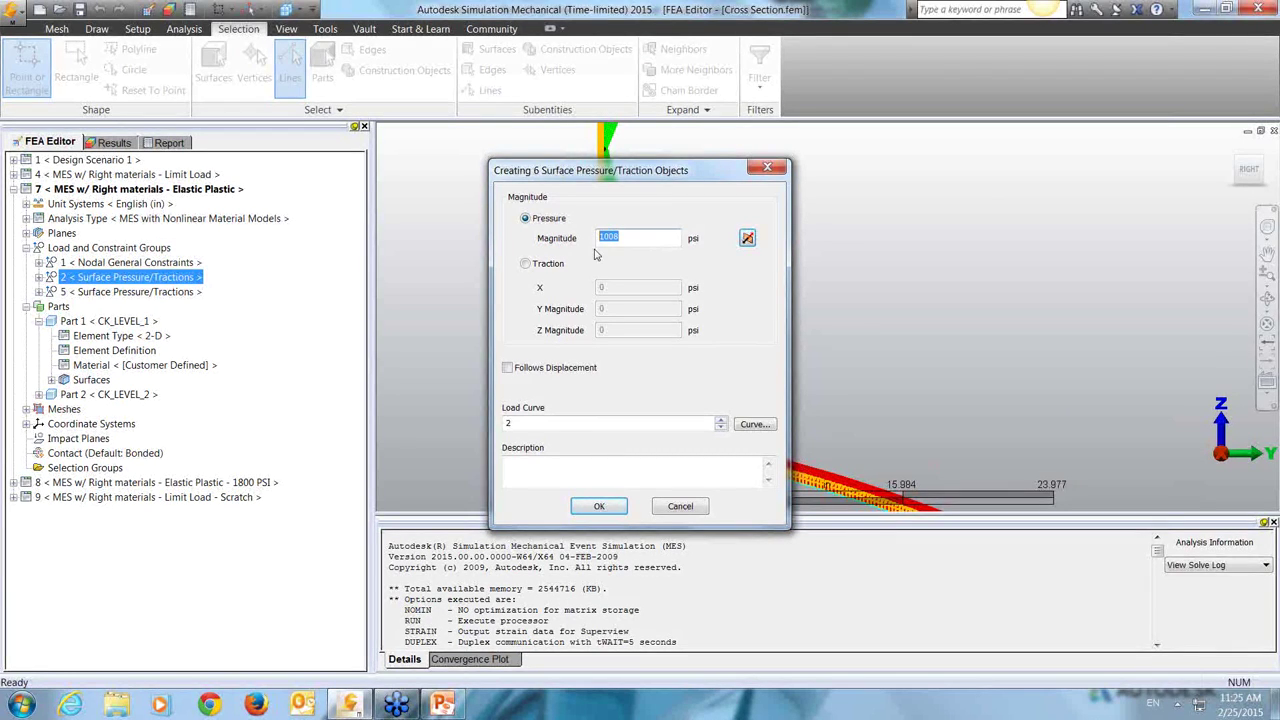
click(680, 506)
click(130, 291)
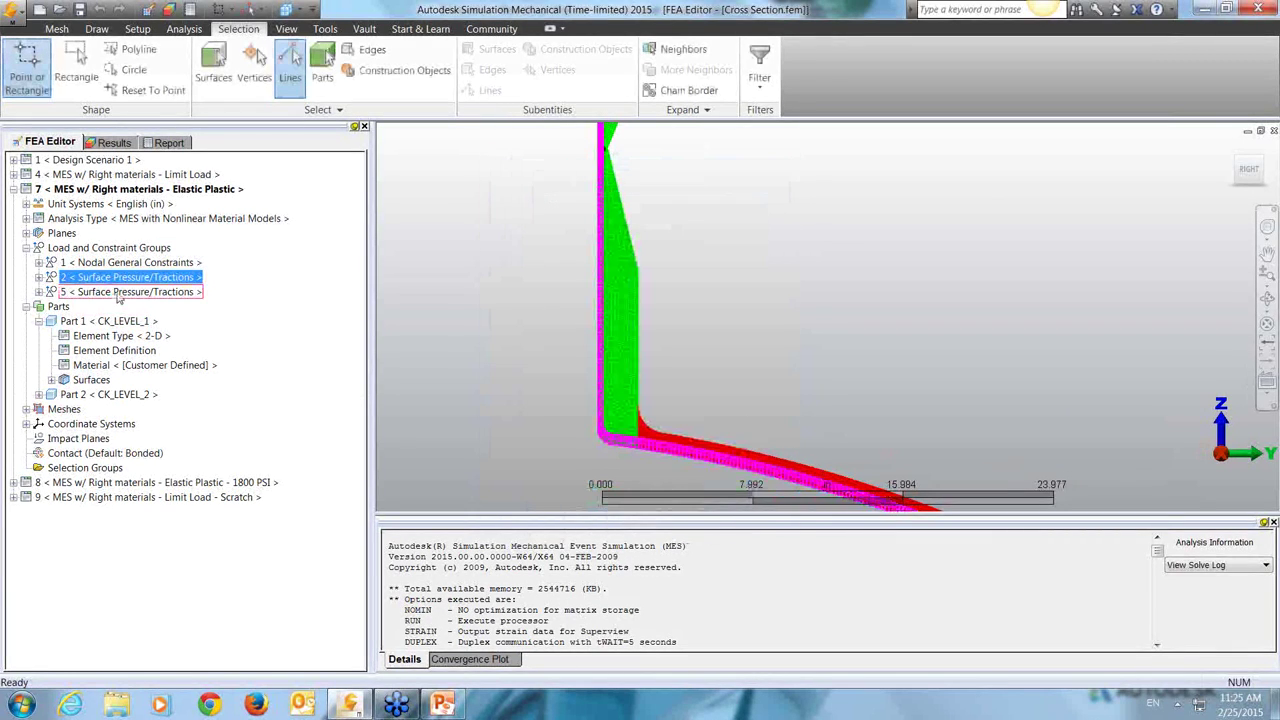
right_click(118, 292)
click(143, 365)
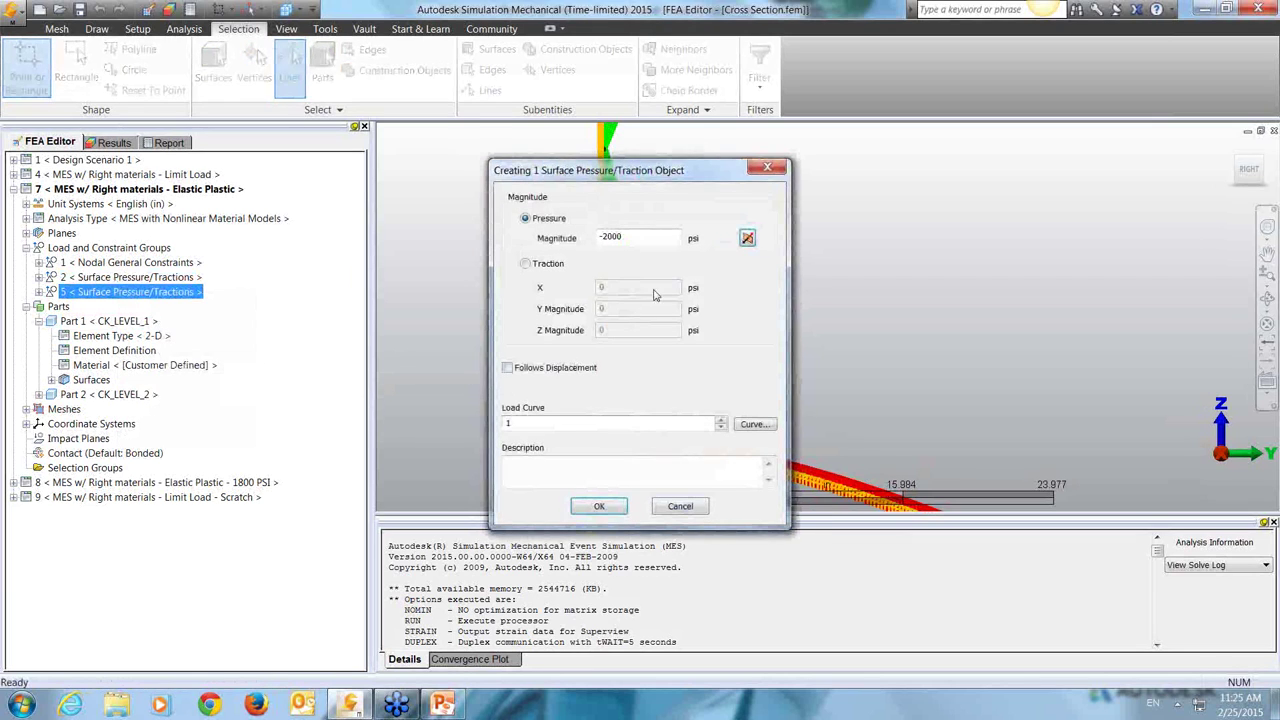
click(680, 506)
Step: Open the existing results of the Elastic Plastic scenario despite the model change
scroll(528, 370, down, 3)
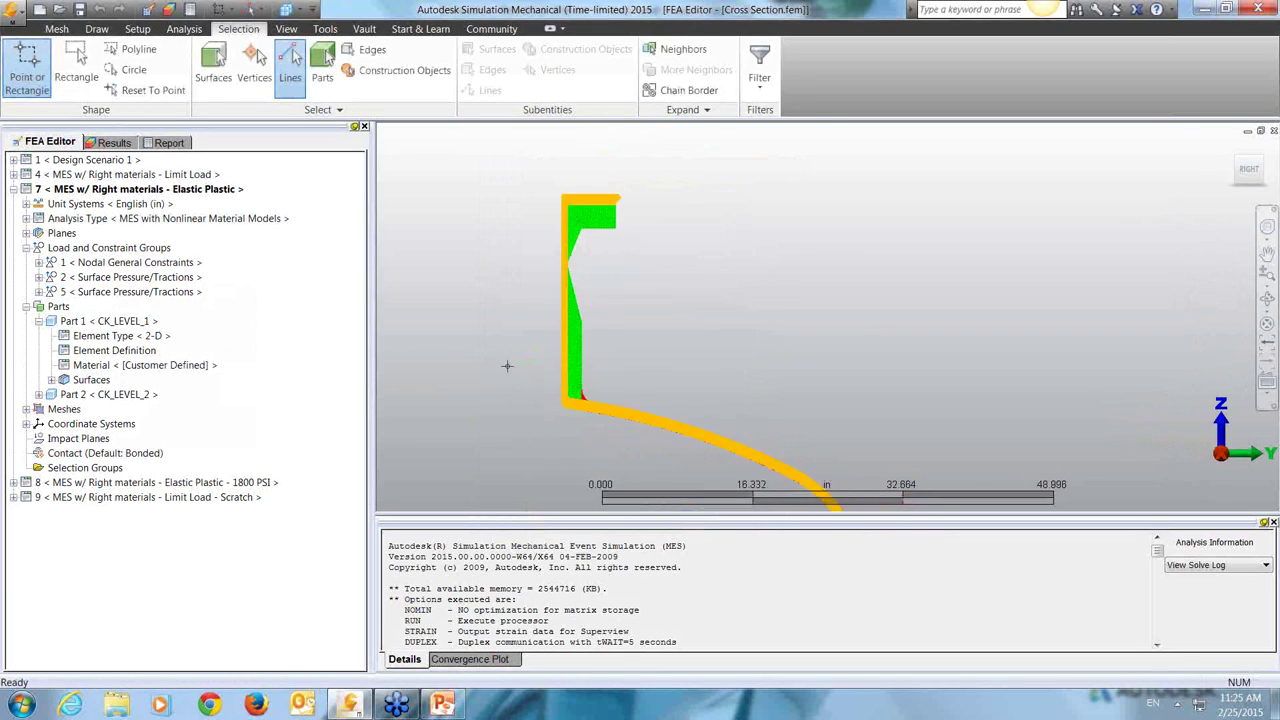
click(290, 62)
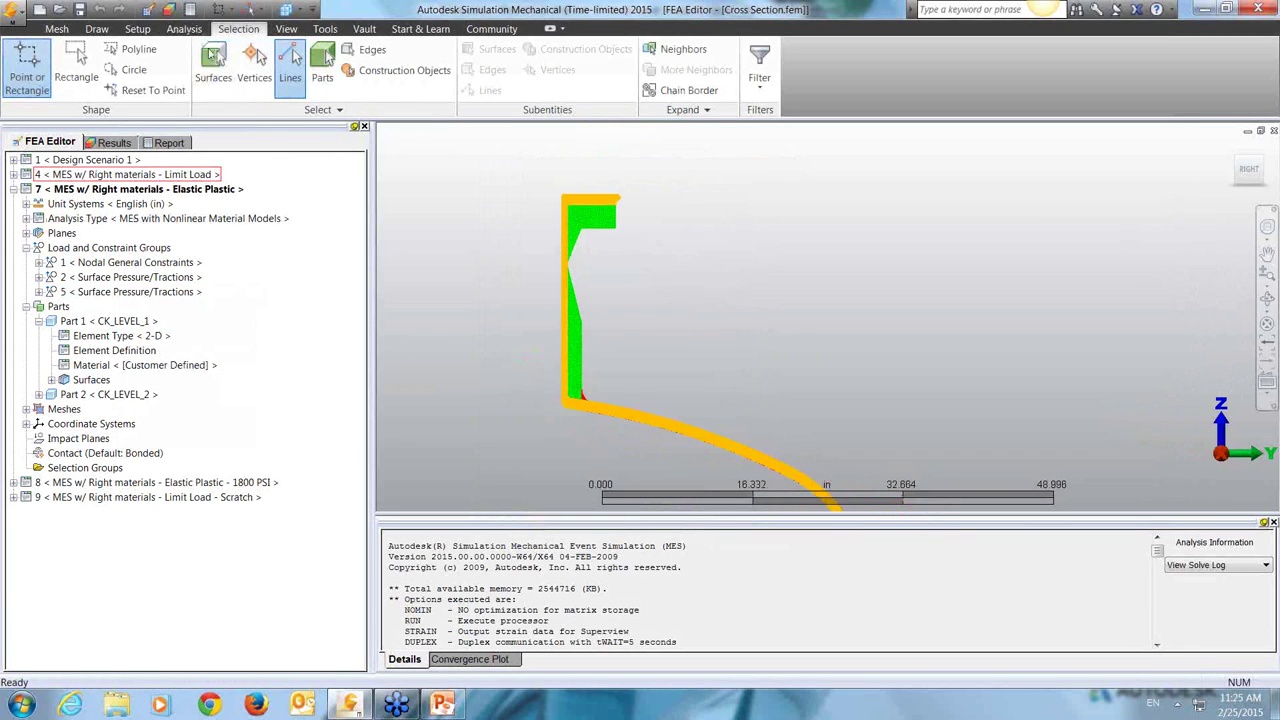
click(113, 142)
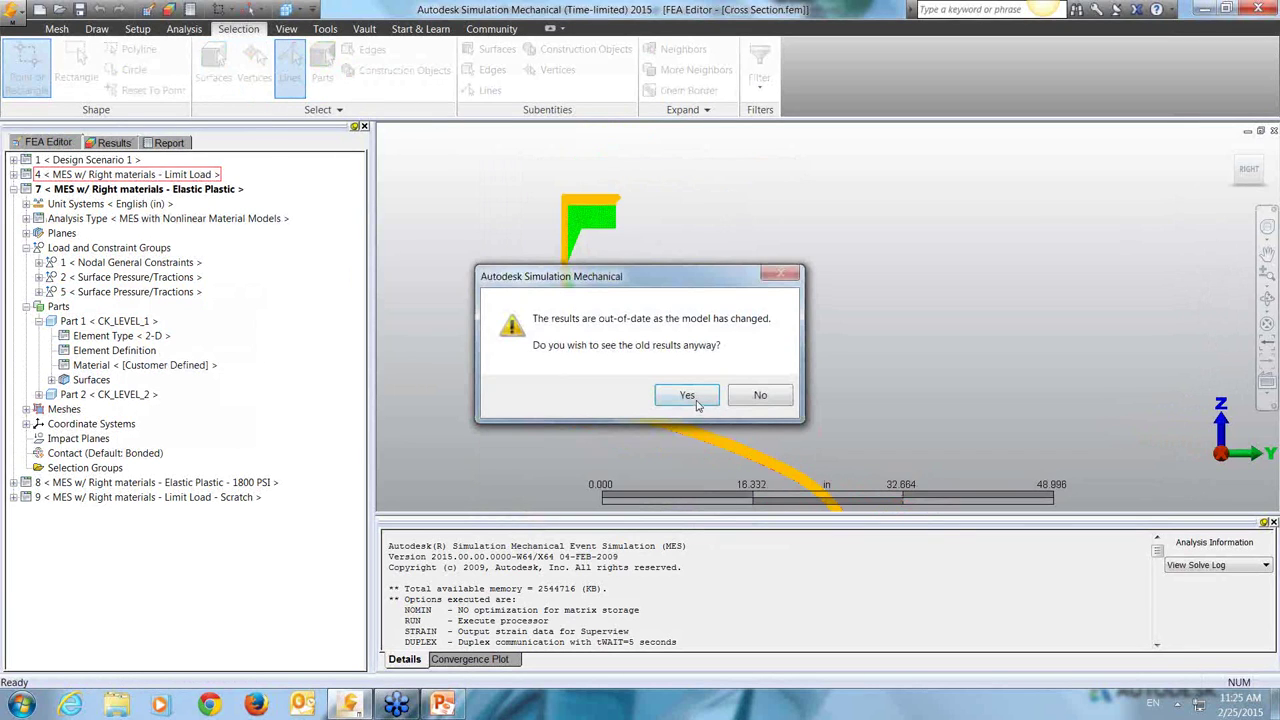
click(686, 396)
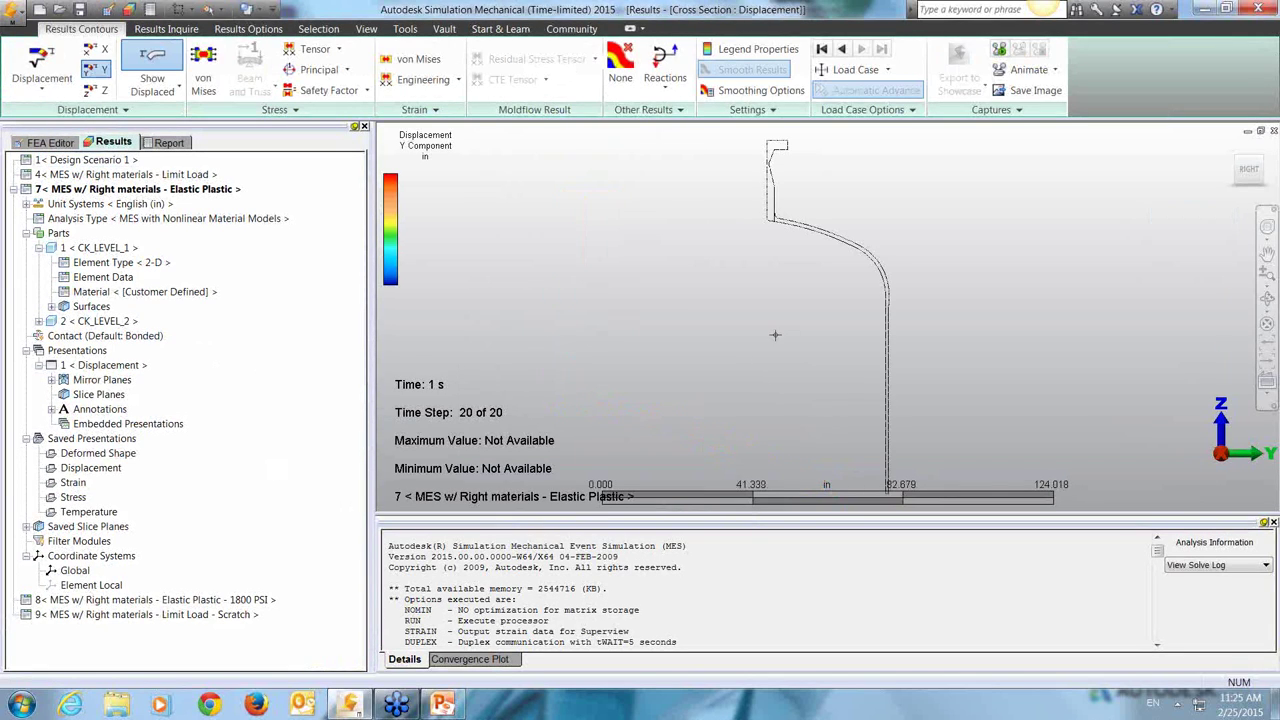
Step: Step the Elastic Plastic scenario's Y displacement results back to time step 16 of 20
scroll(756, 302, down, 2)
click(842, 52)
click(842, 52)
click(842, 52)
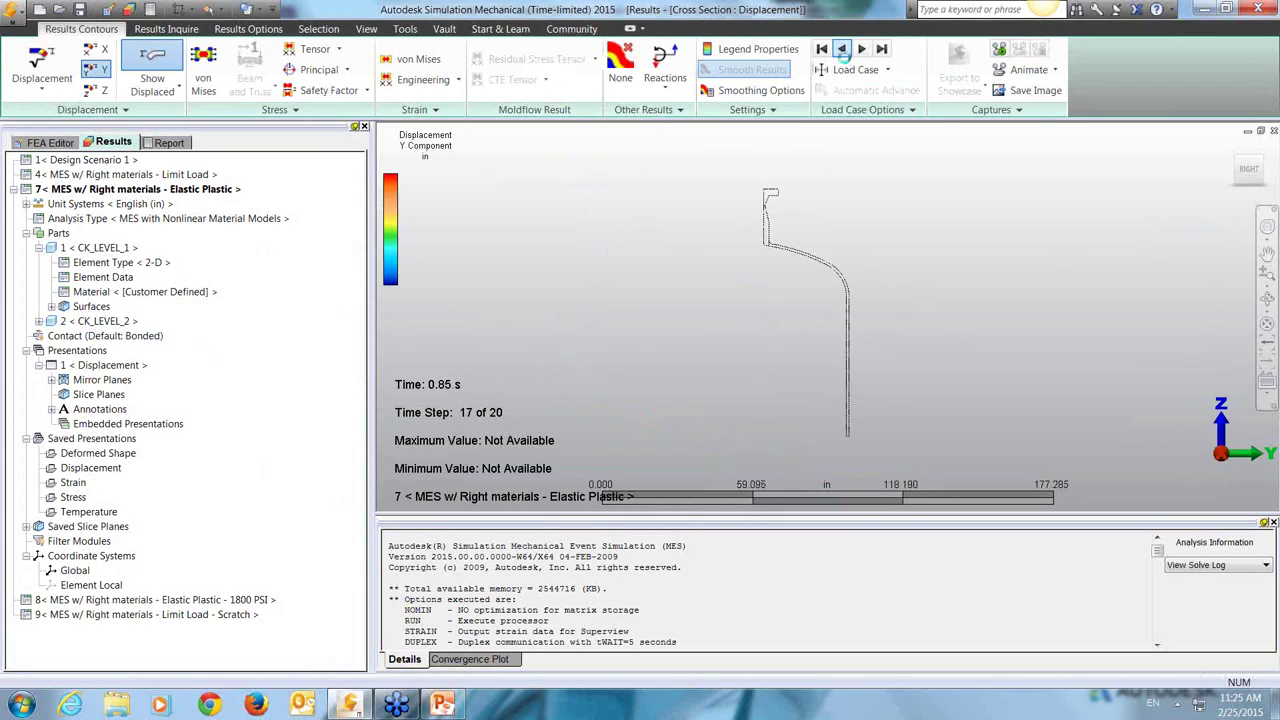
click(842, 52)
click(842, 52)
click(860, 52)
click(860, 52)
click(842, 52)
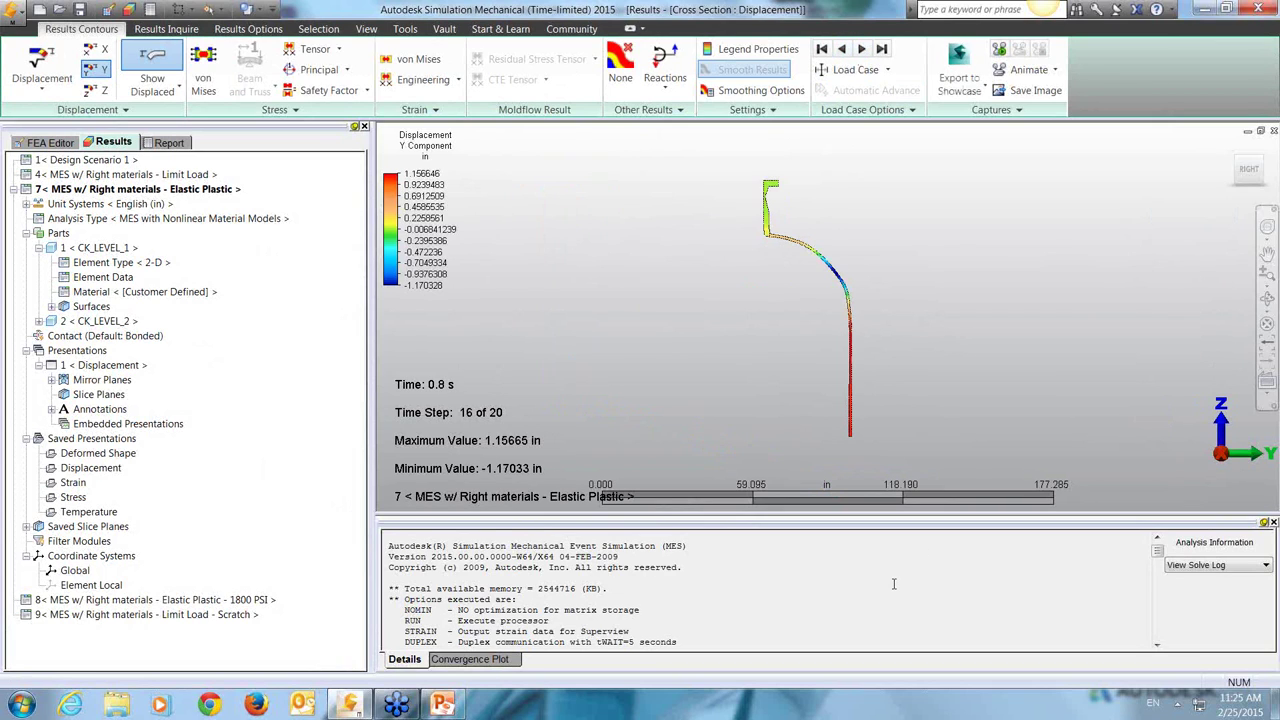
Step: Display the von Mises stress at time step 16 of 20 for the Elastic Plastic scenario
scroll(894, 584, down, 8)
click(203, 78)
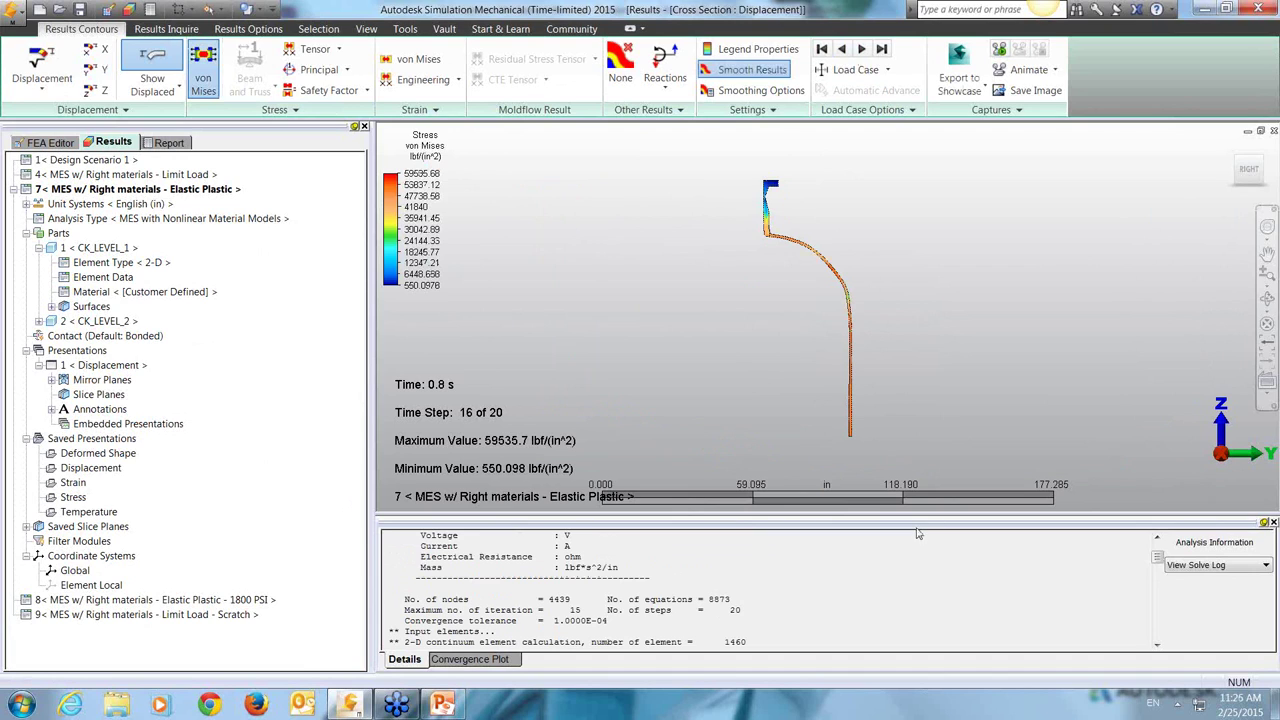
click(862, 51)
click(841, 49)
Step: Read through the Elastic Plastic solve log, examining the iterations and warnings after 0.8 s
scroll(823, 595, down, 5)
scroll(823, 600, down, 15)
scroll(822, 618, down, 10)
scroll(824, 615, down, 10)
scroll(824, 615, down, 5)
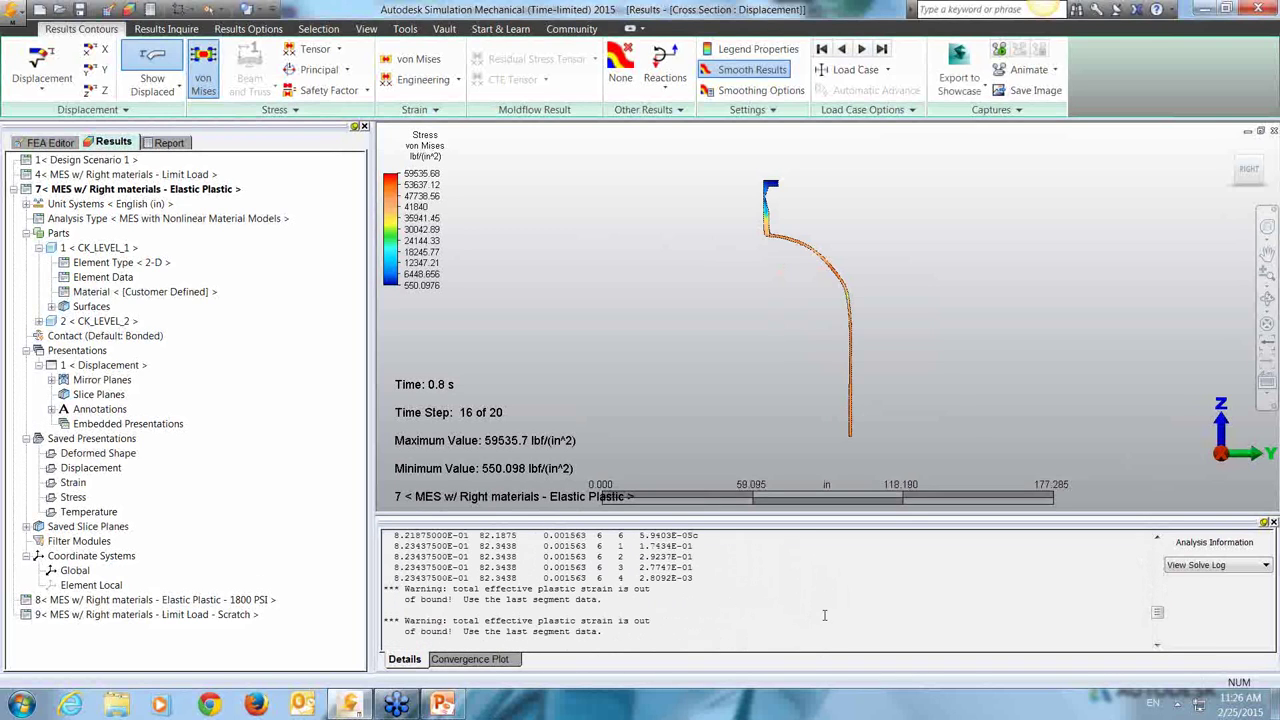
scroll(824, 615, up, 2)
Step: View the analysis parameters of the Elastic Plastic scenario
click(133, 219)
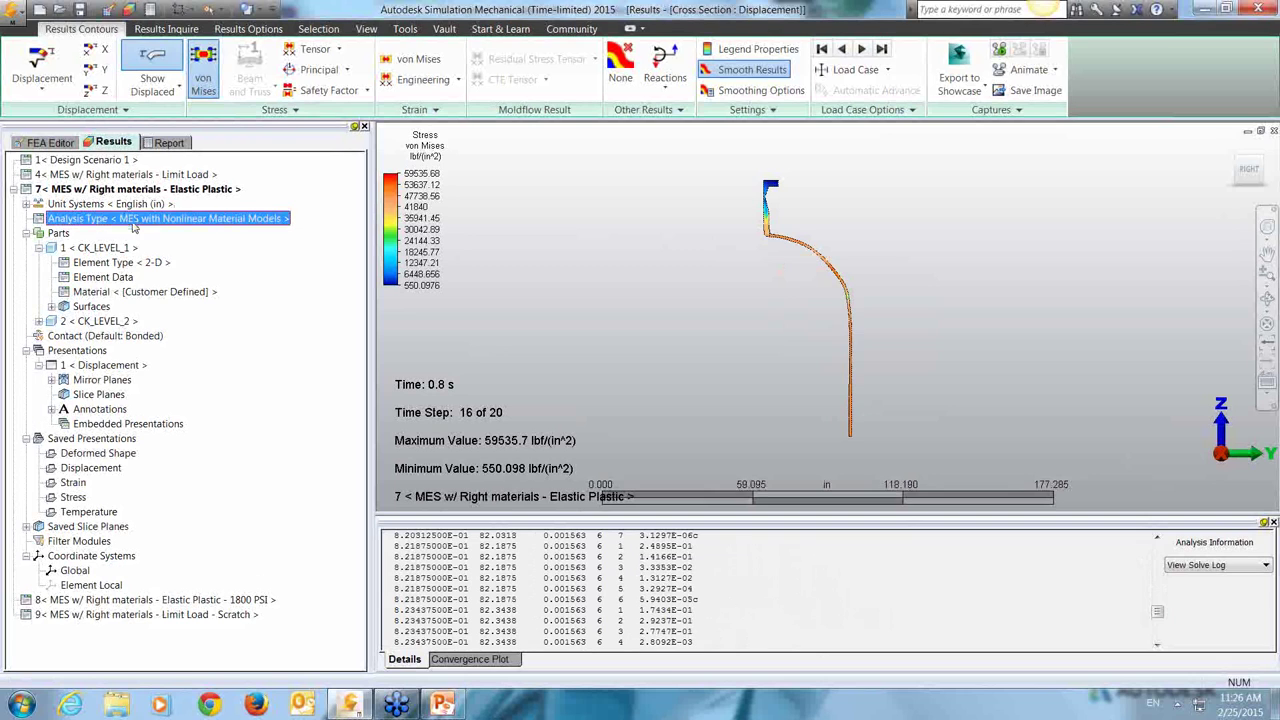
right_click(86, 222)
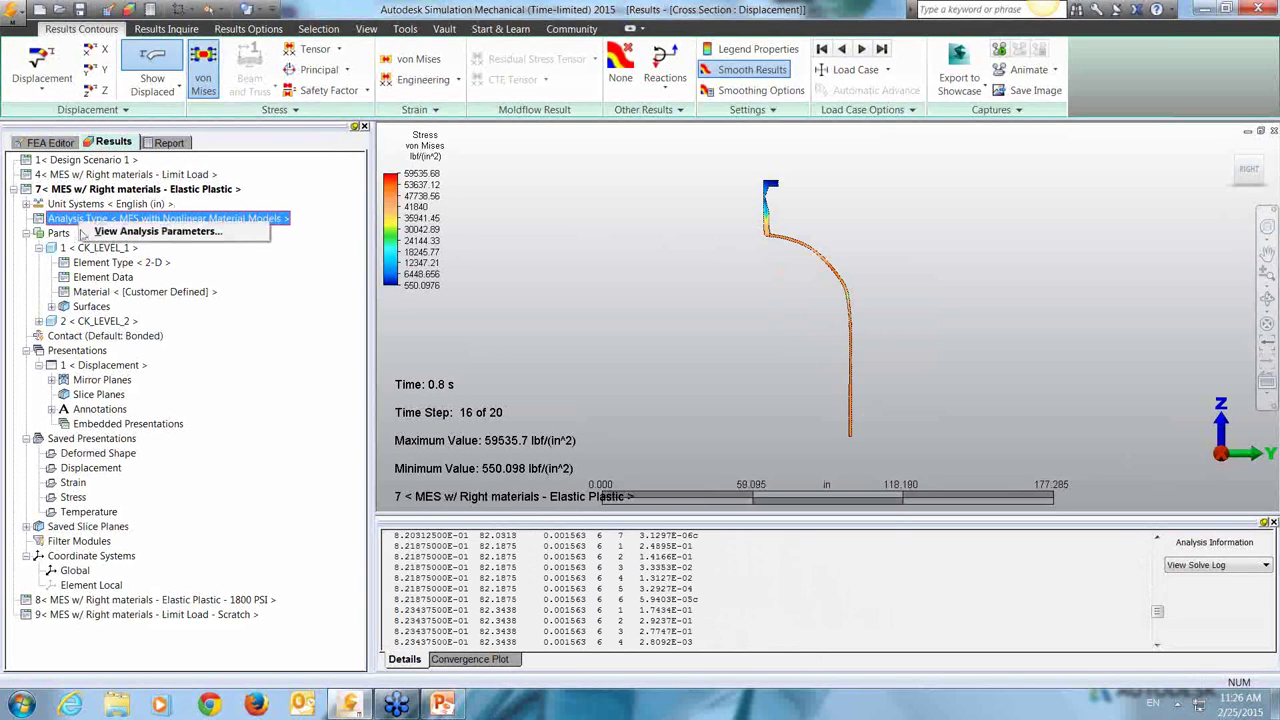
click(155, 231)
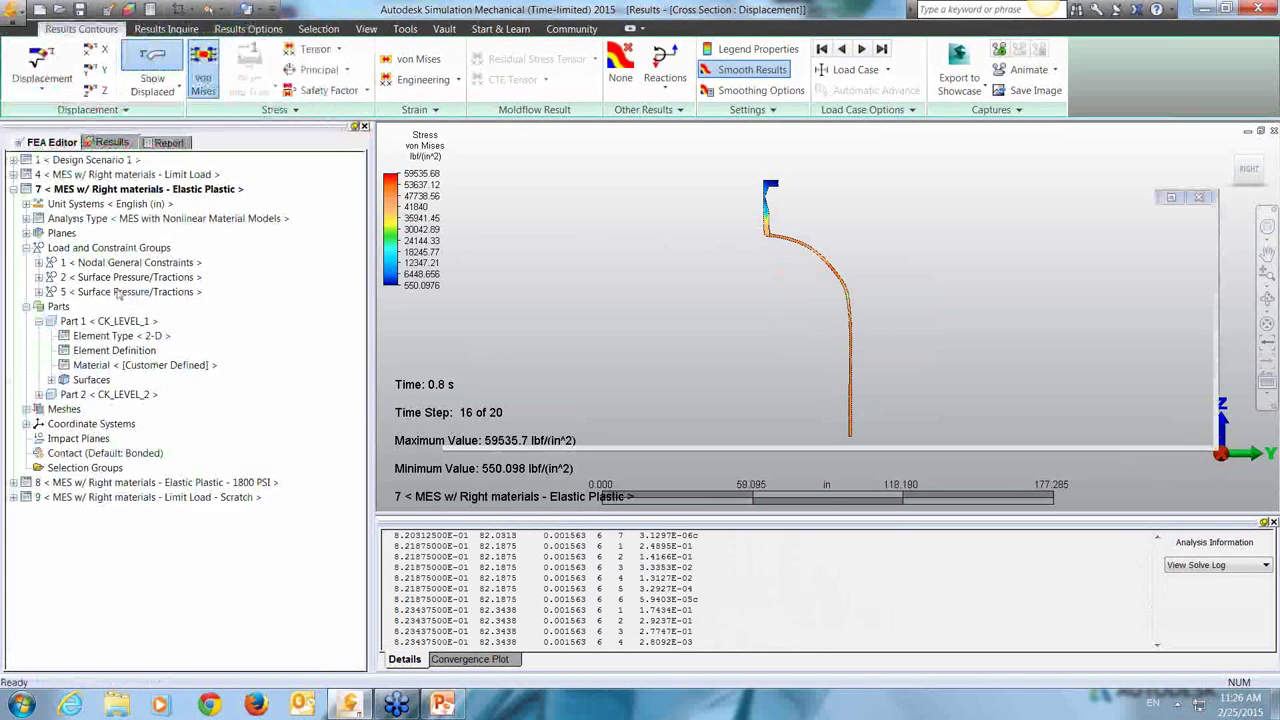
Step: Check the pressure settings of surface pressure groups 5 and 2 in the Elastic Plastic scenario, cancelling both dialogs
right_click(100, 291)
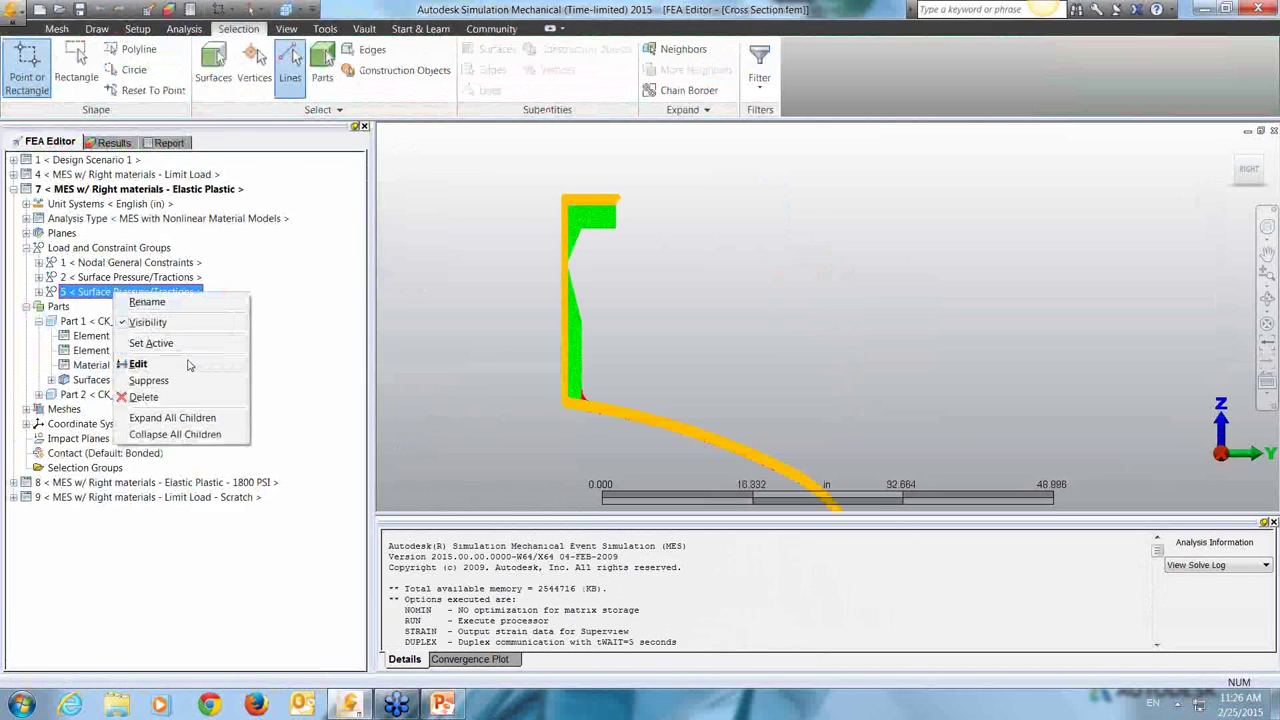
click(190, 366)
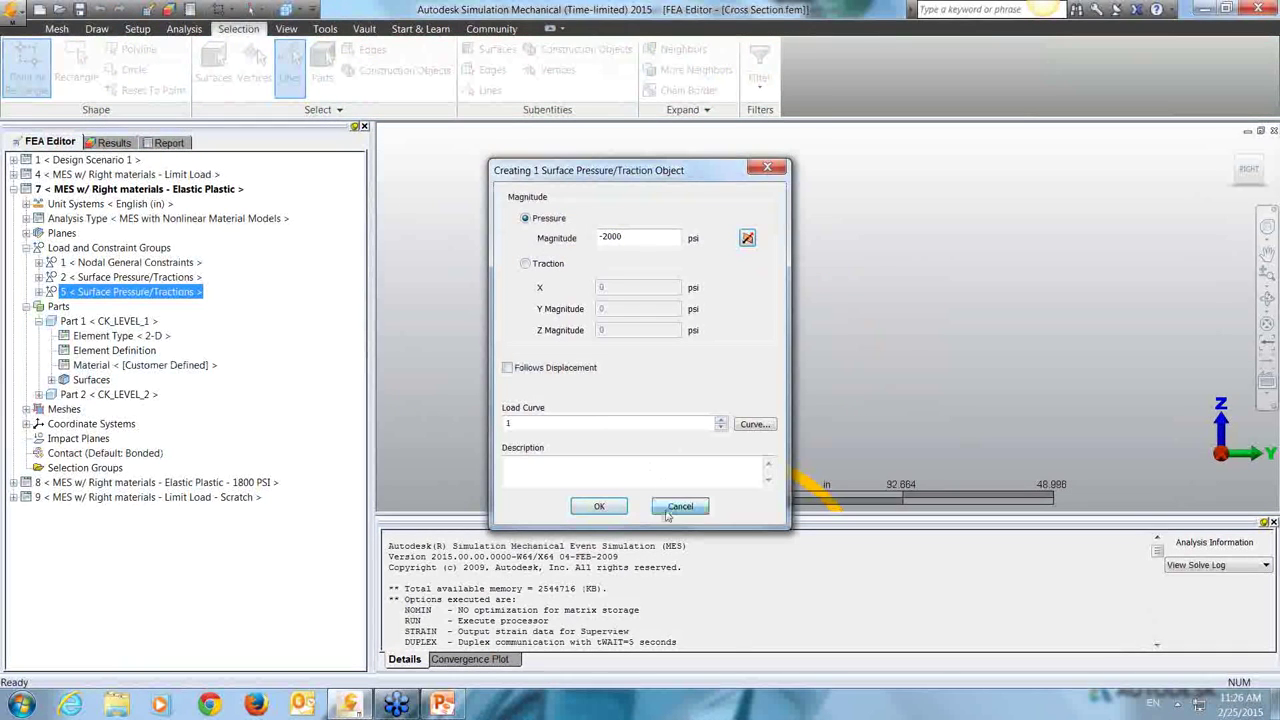
click(665, 505)
right_click(135, 277)
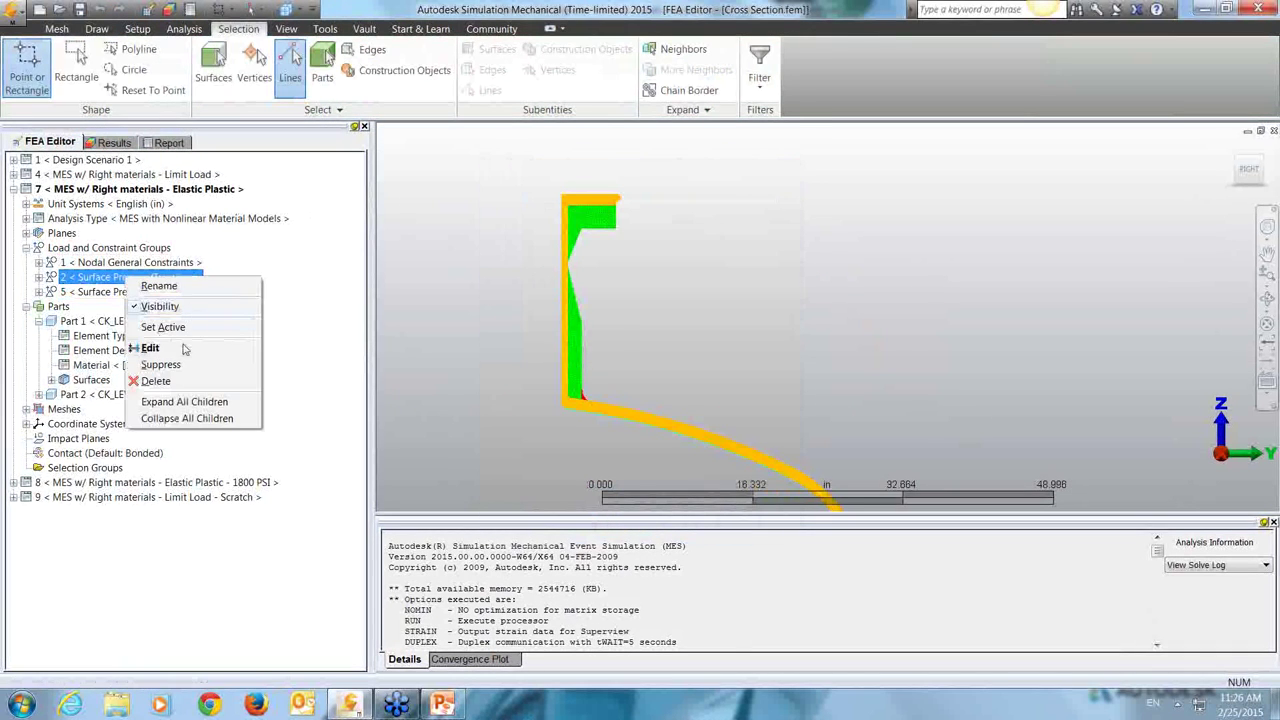
click(200, 349)
click(678, 504)
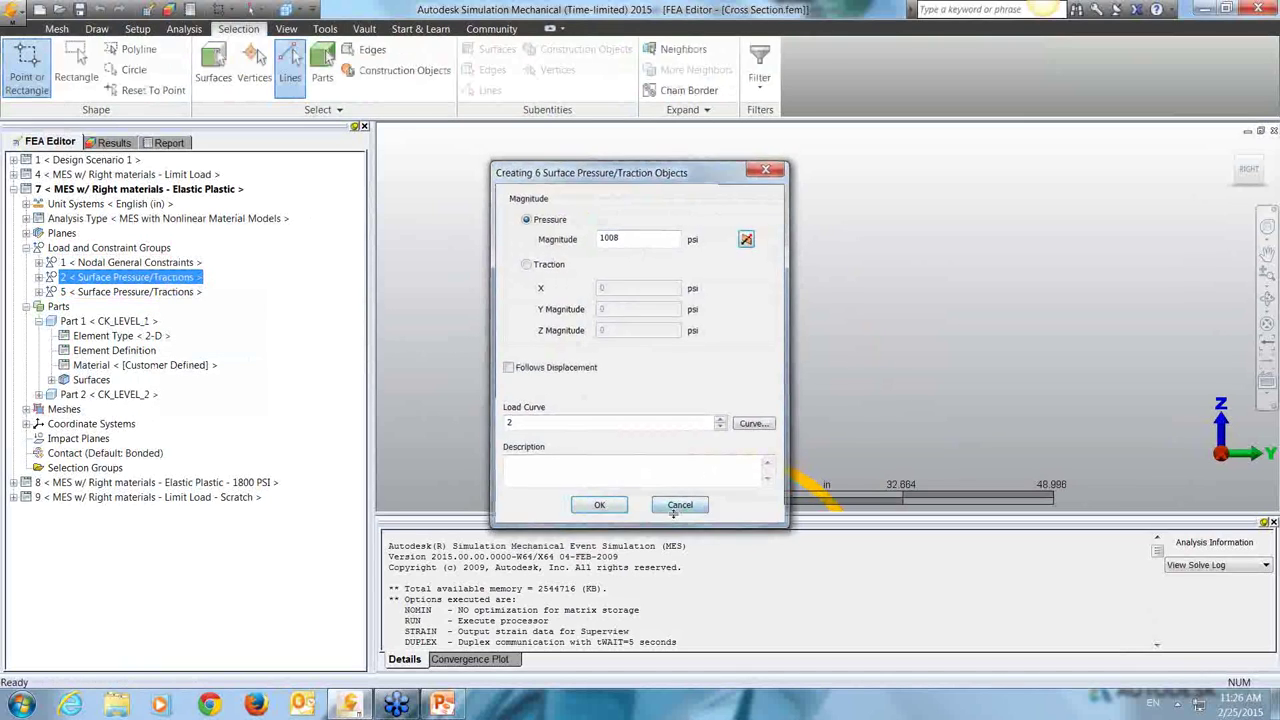
Step: Run the Elastic Plastic scenario's simulation with the SimMech solver
click(184, 28)
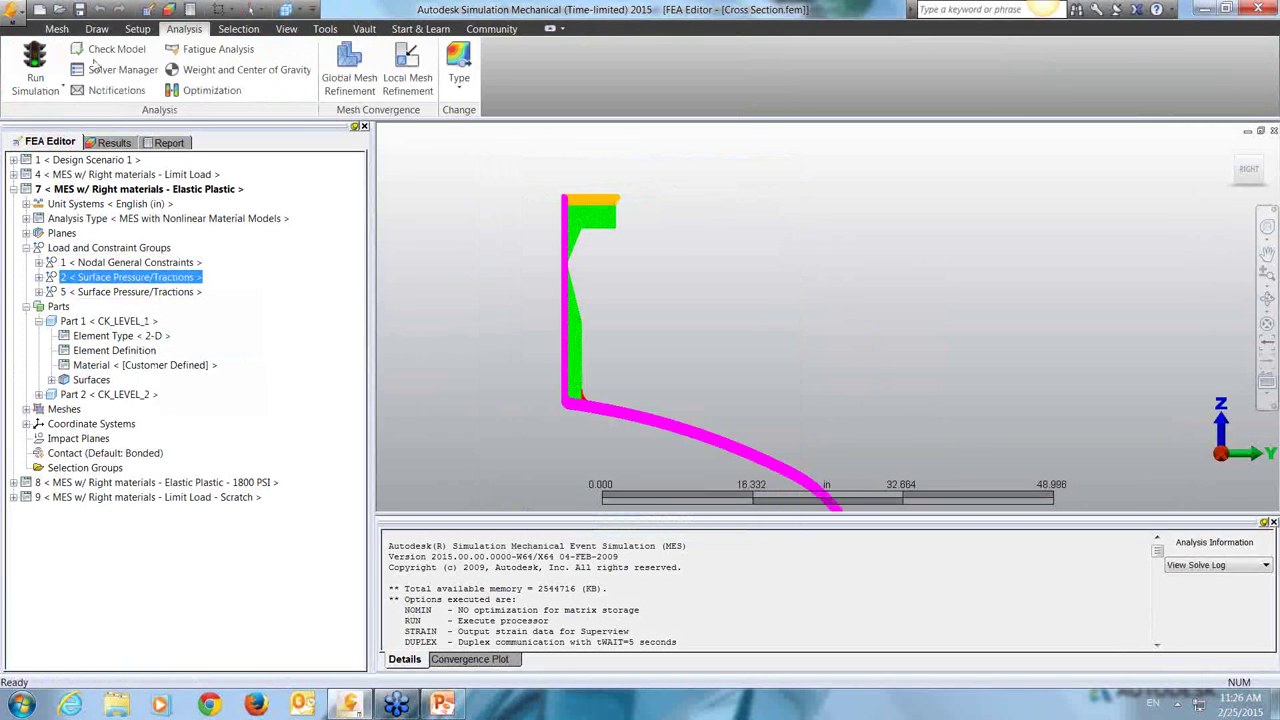
click(35, 88)
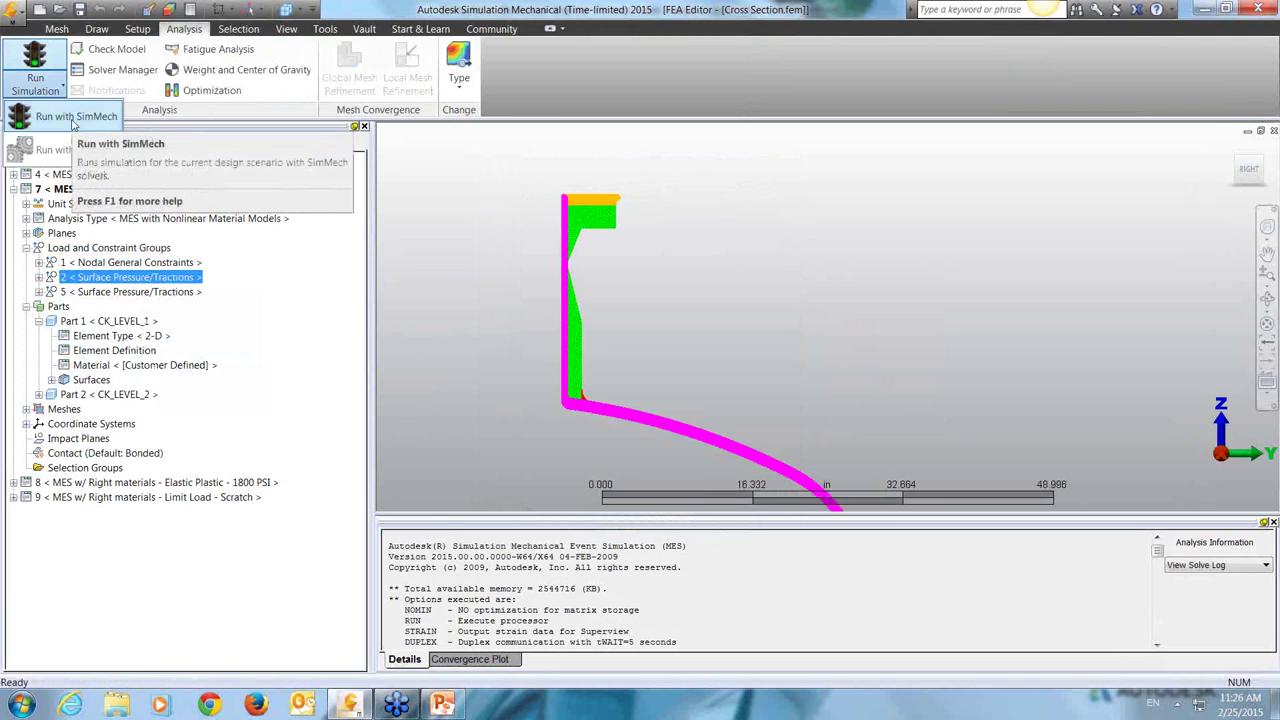
click(72, 122)
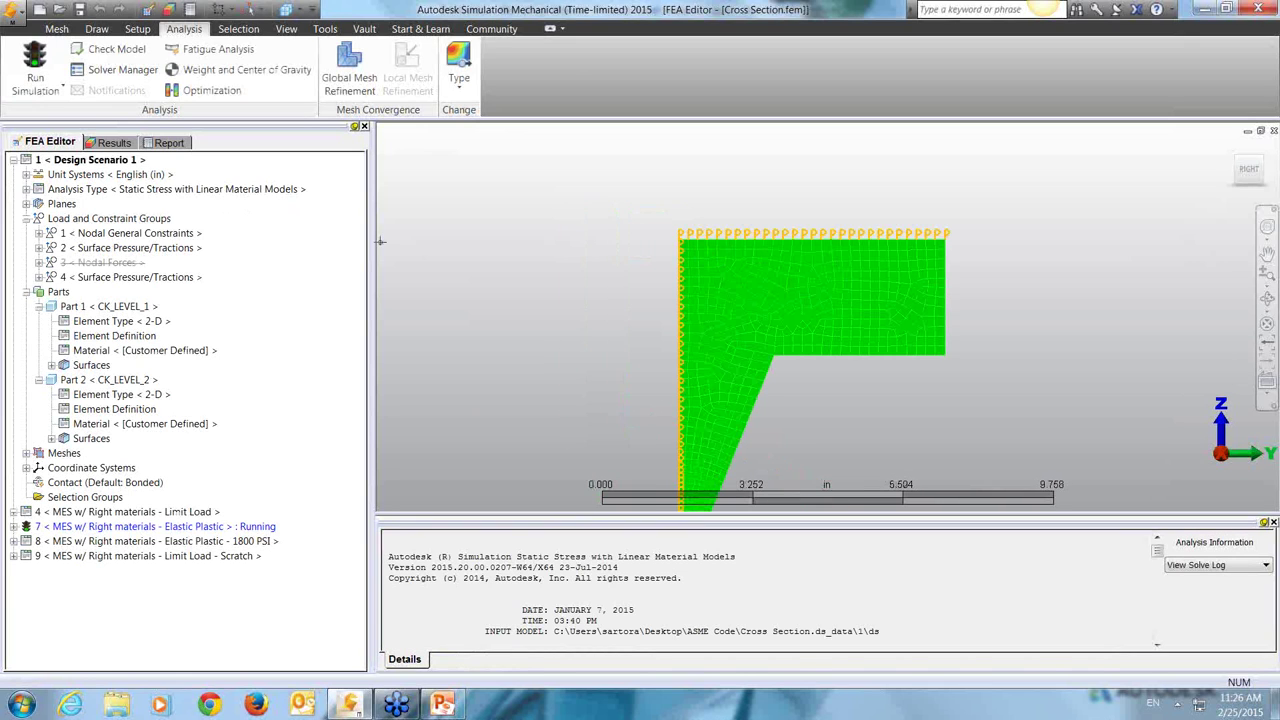
Step: Show Design Scenario 1's results in Stress Linearization, focusing on the junction between the nozzle and the head
click(110, 143)
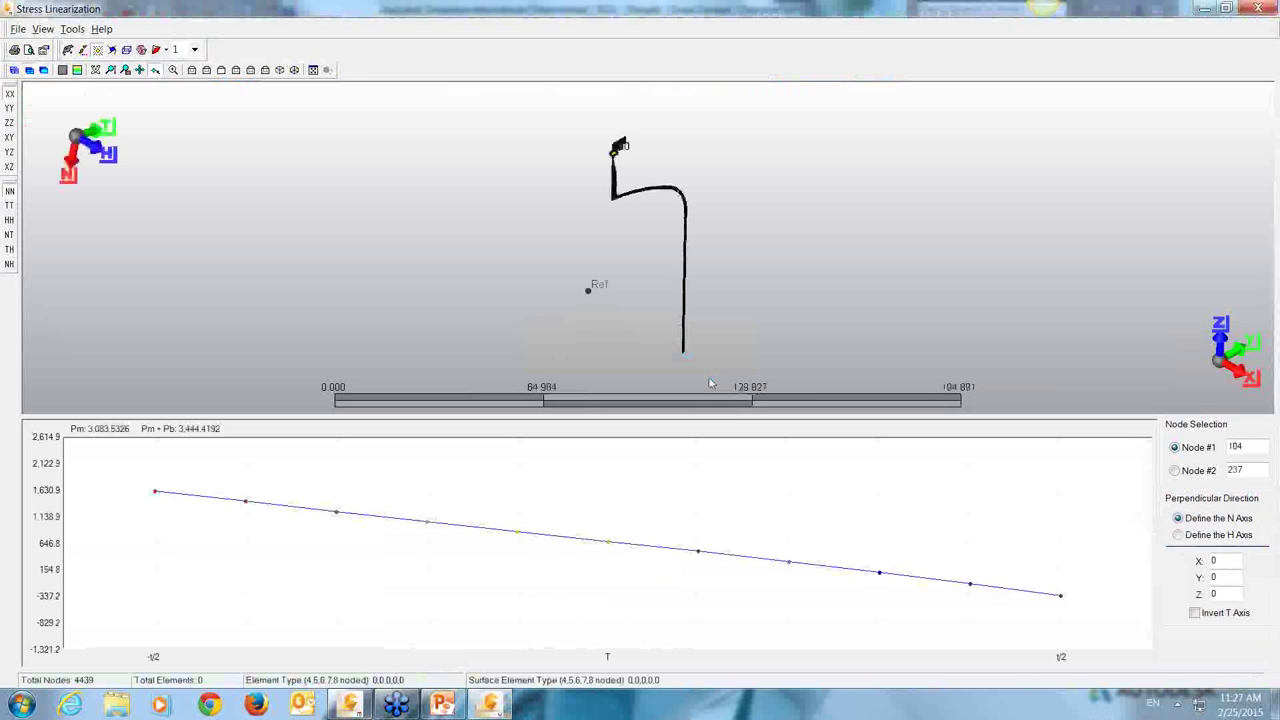
scroll(598, 158, up, 4)
drag(597, 160, 126, 80)
click(125, 71)
drag(522, 200, 253, 125)
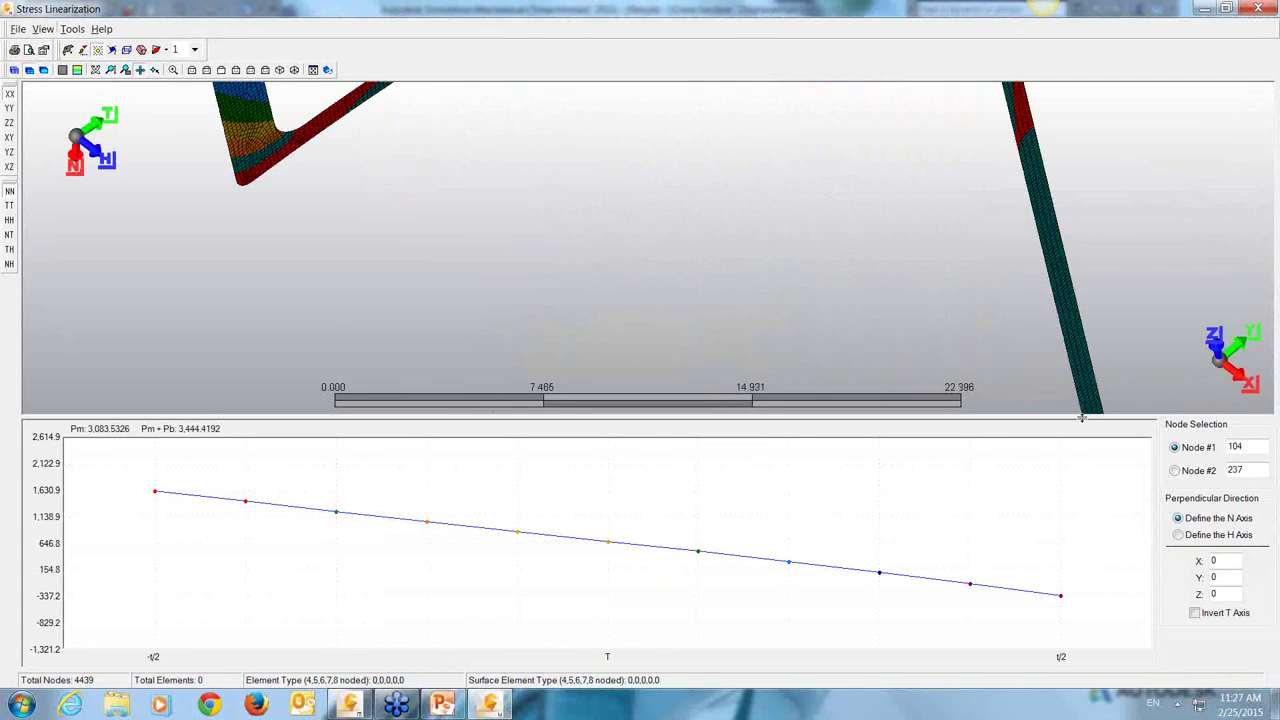
Step: Pick node 20 on the nozzle wall near the head junction as Node #1 of the stress linearization line
double_click(1242, 451)
key(BackSpace)
key(ctrl+z)
click(224, 136)
click(224, 134)
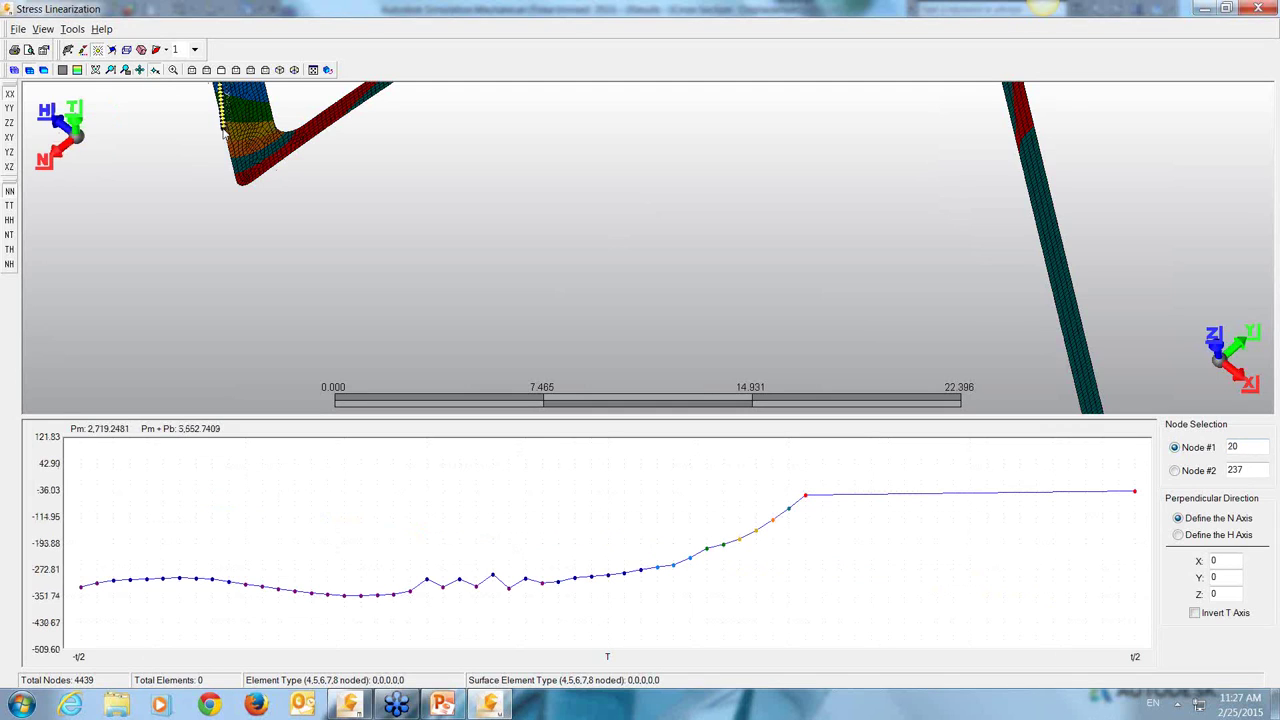
Step: Pick node 212 on the opposite side of the nozzle wall as Node #2 of the linearization line
scroll(224, 134, down, 5)
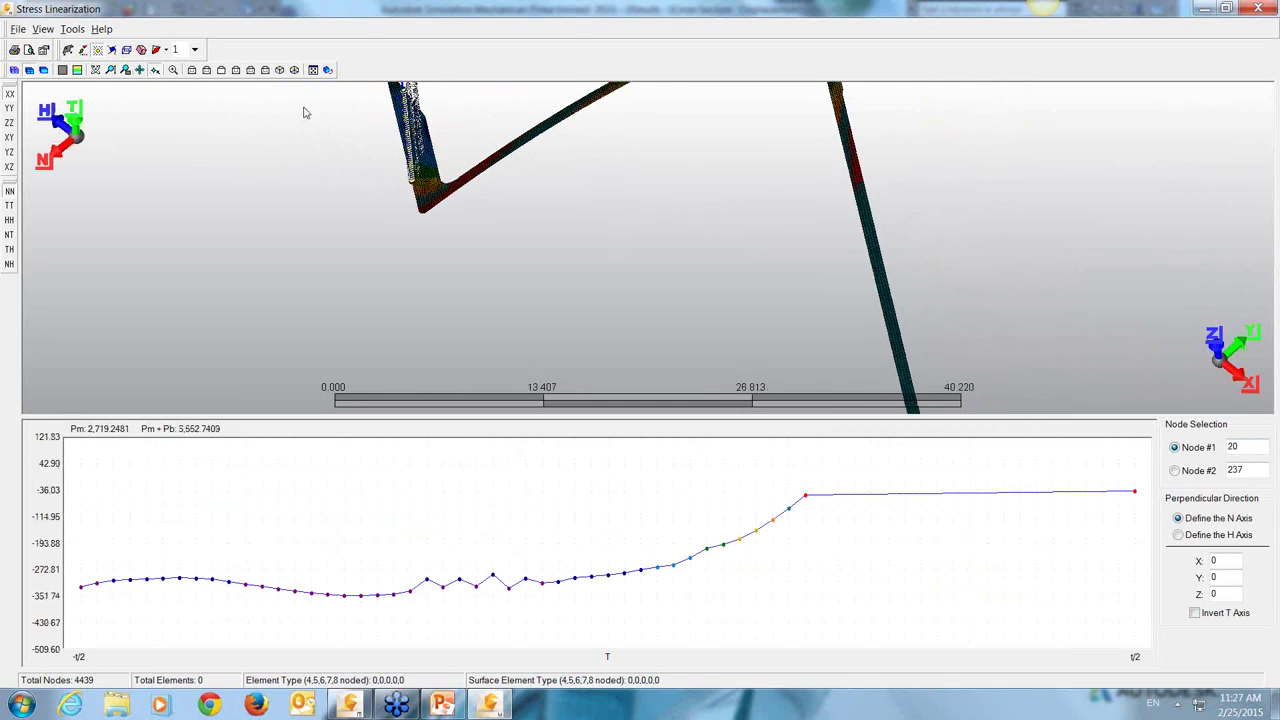
scroll(640, 245, up, 3)
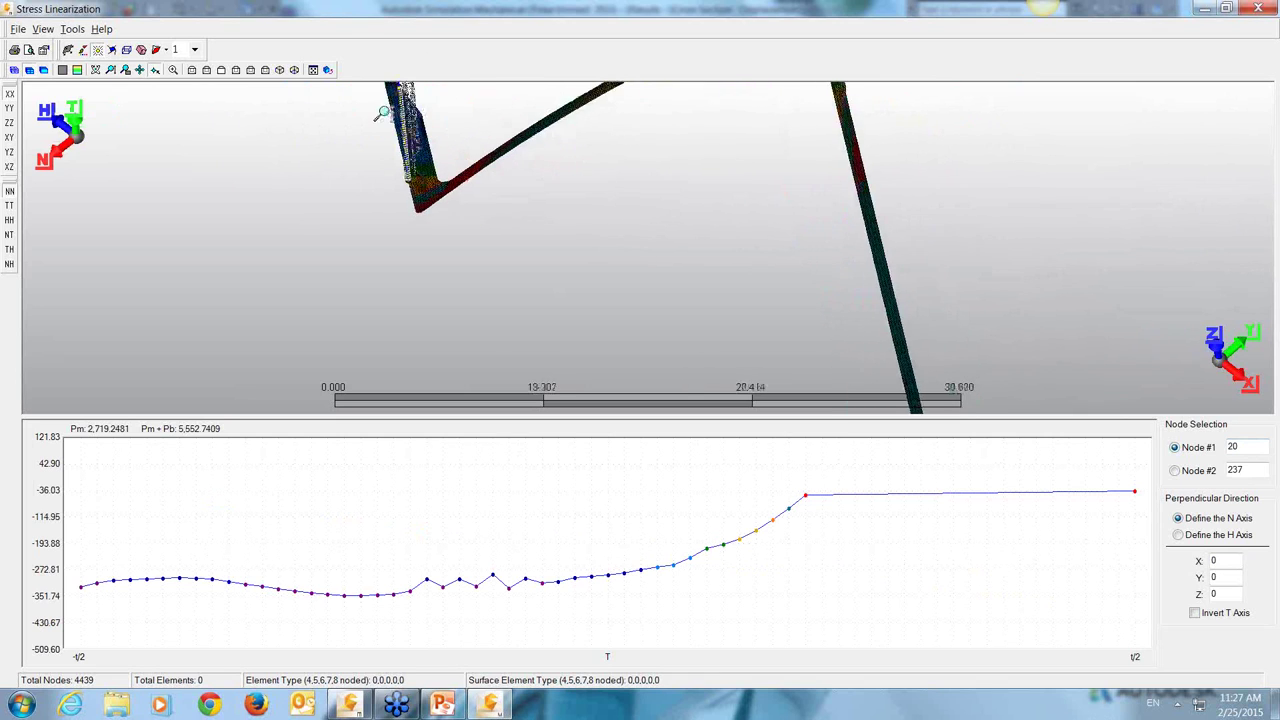
middle_drag(380, 155, 400, 343)
scroll(400, 343, up, 3)
click(1175, 470)
click(239, 335)
click(240, 335)
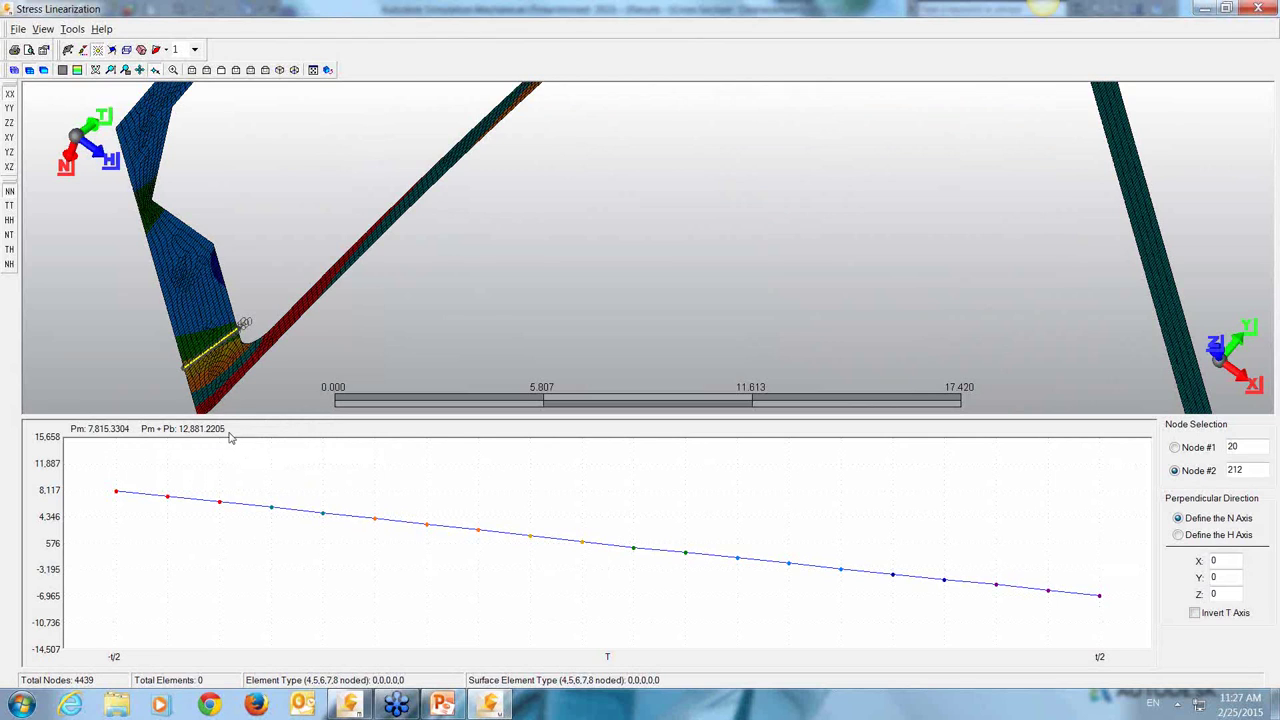
Step: Examine the linearization line and the stress contours around the nozzle-to-head junction, and close Stress Linearization
scroll(276, 373, down, 2)
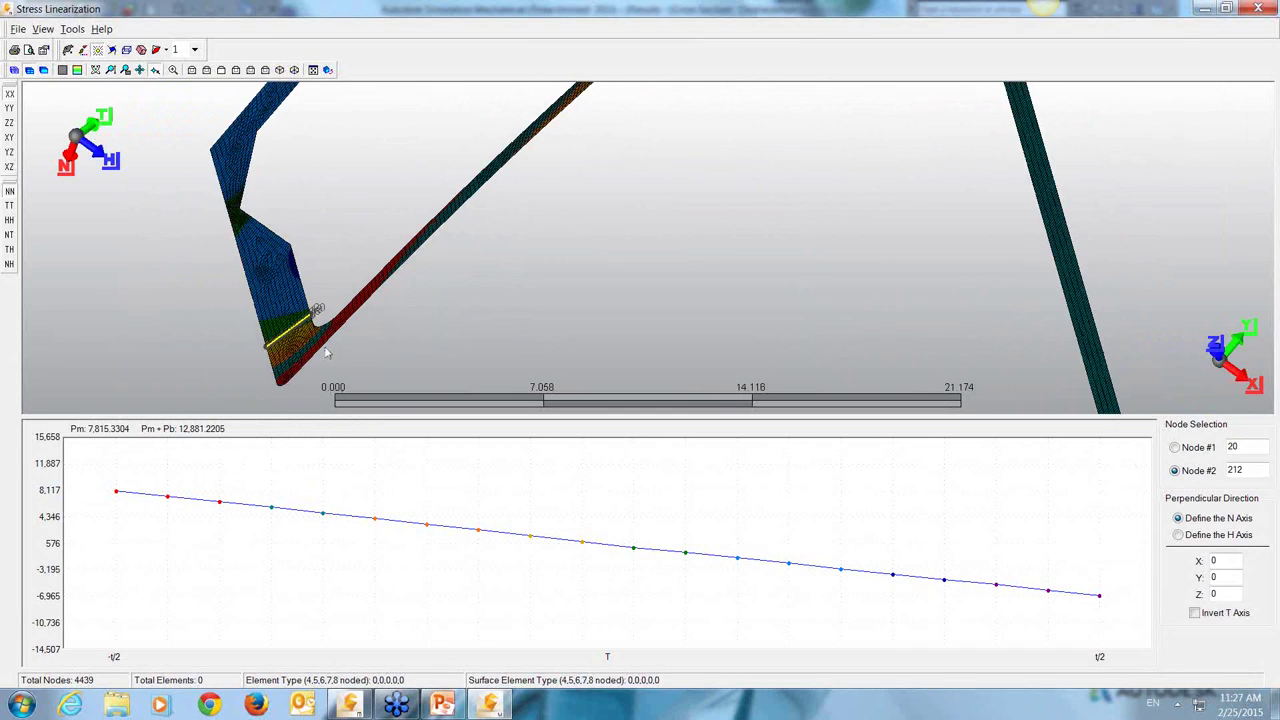
scroll(346, 343, down, 1)
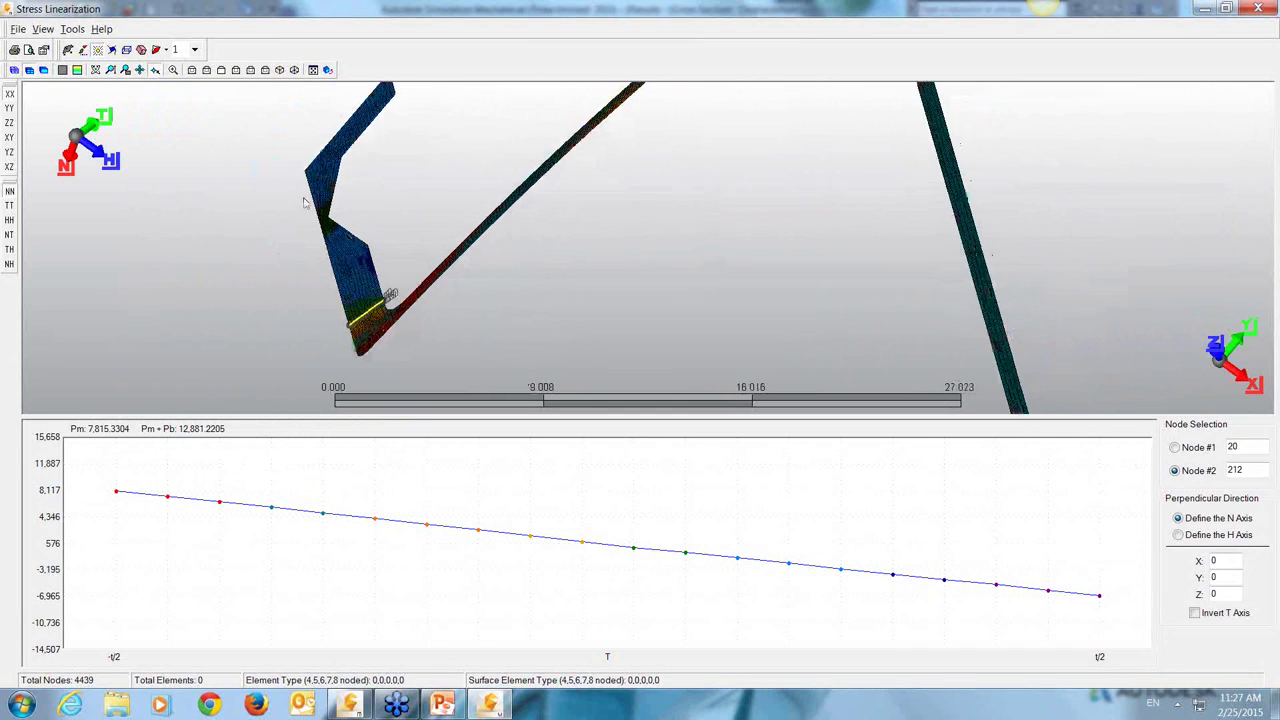
scroll(305, 203, up, 3)
mouse_move(183, 241)
middle_down()
mouse_move(177, 214)
mouse_move(194, 234)
middle_up()
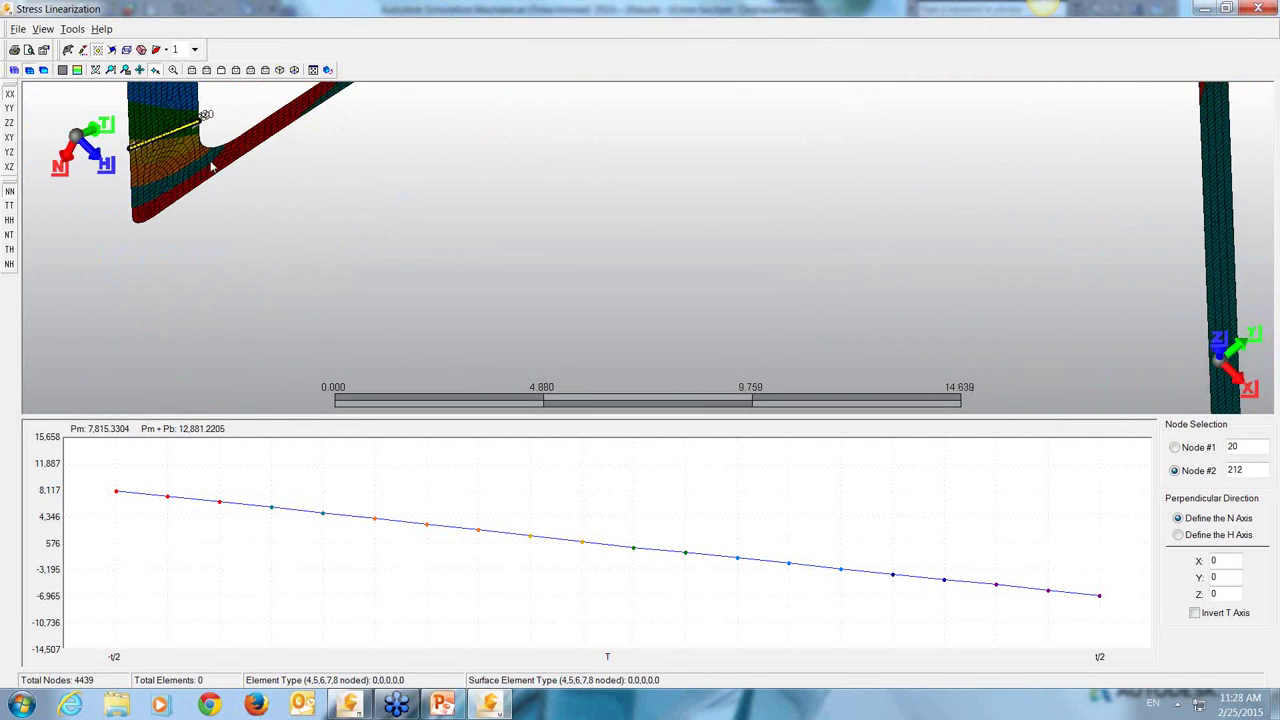
scroll(225, 163, down, 1)
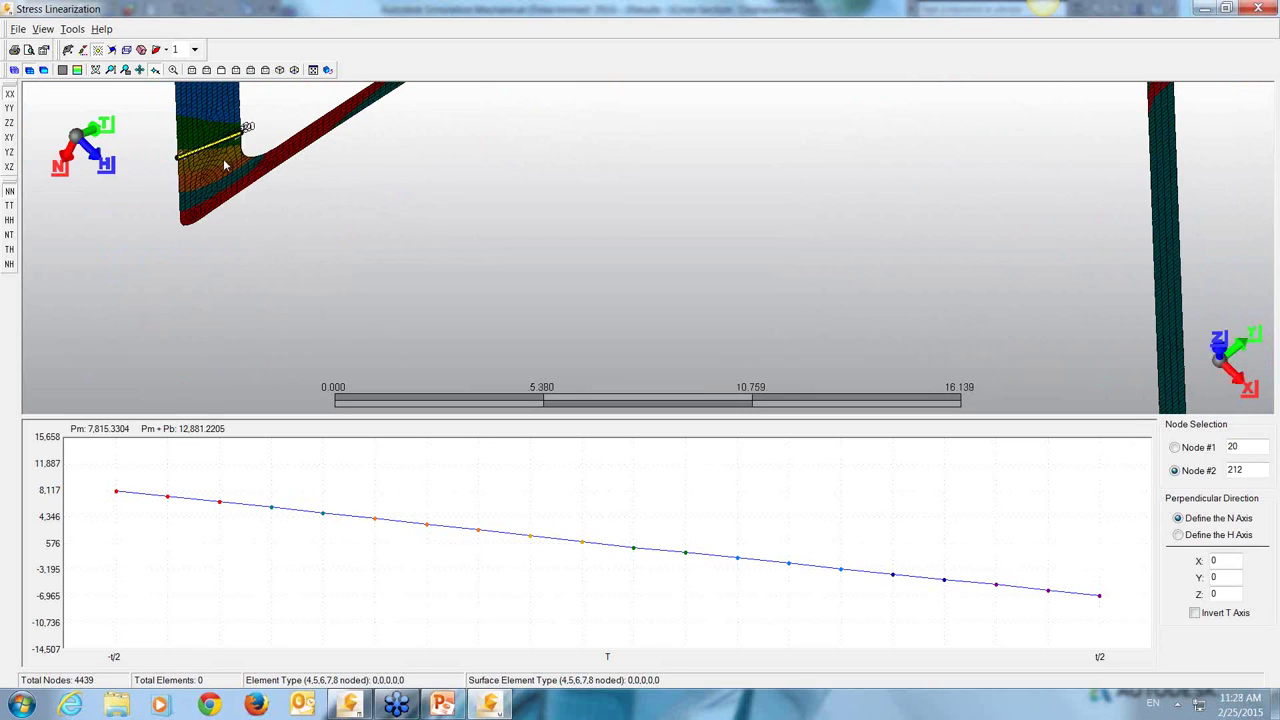
scroll(248, 192, down, 2)
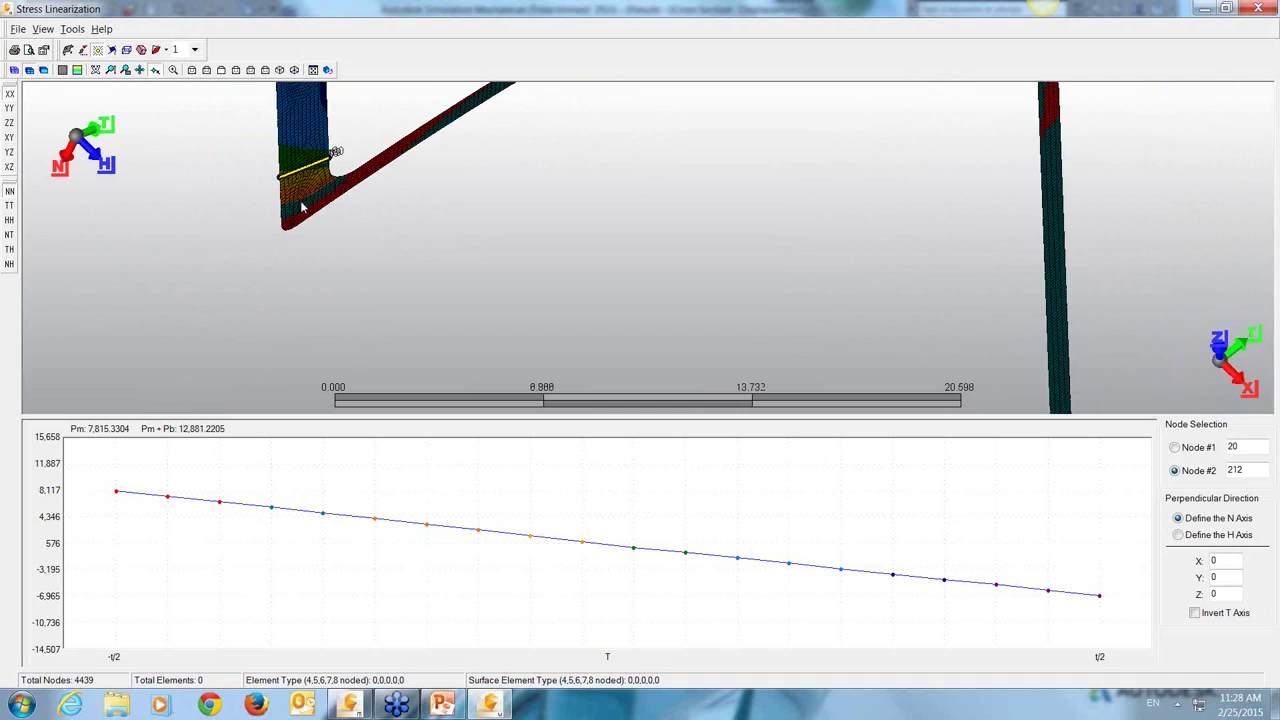
scroll(330, 282, down, 3)
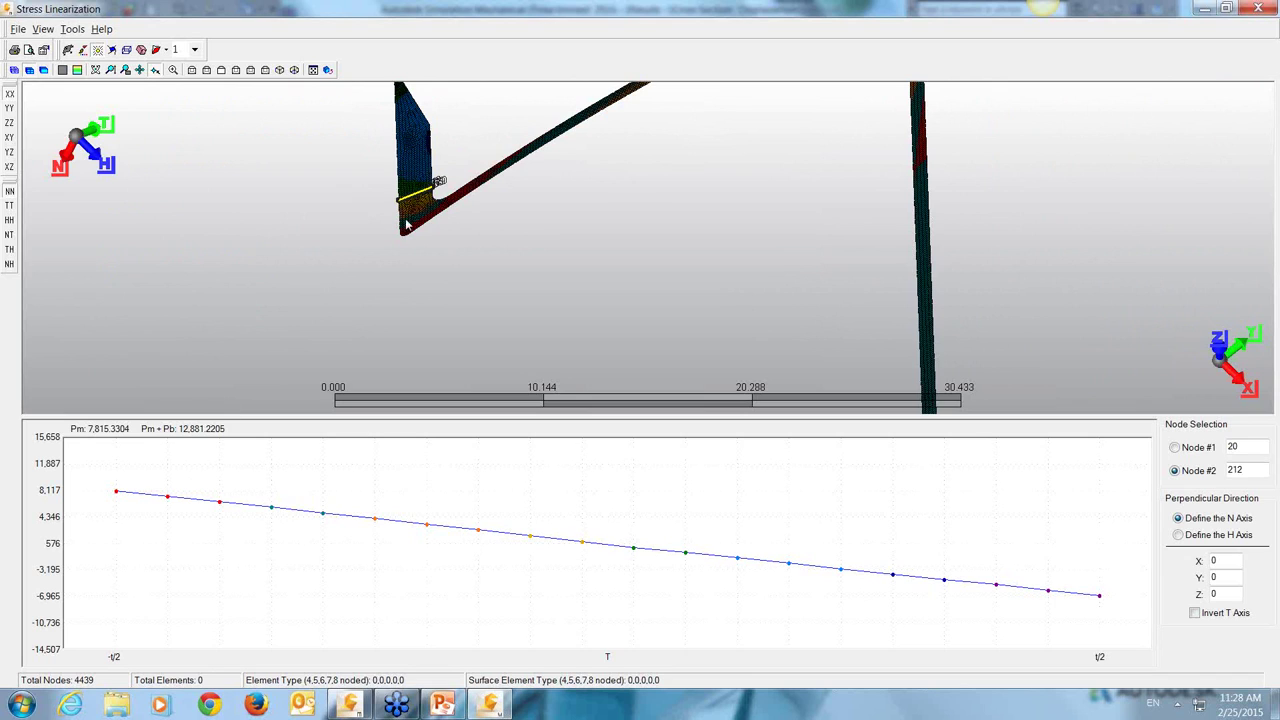
scroll(438, 245, down, 3)
scroll(438, 245, down, 1)
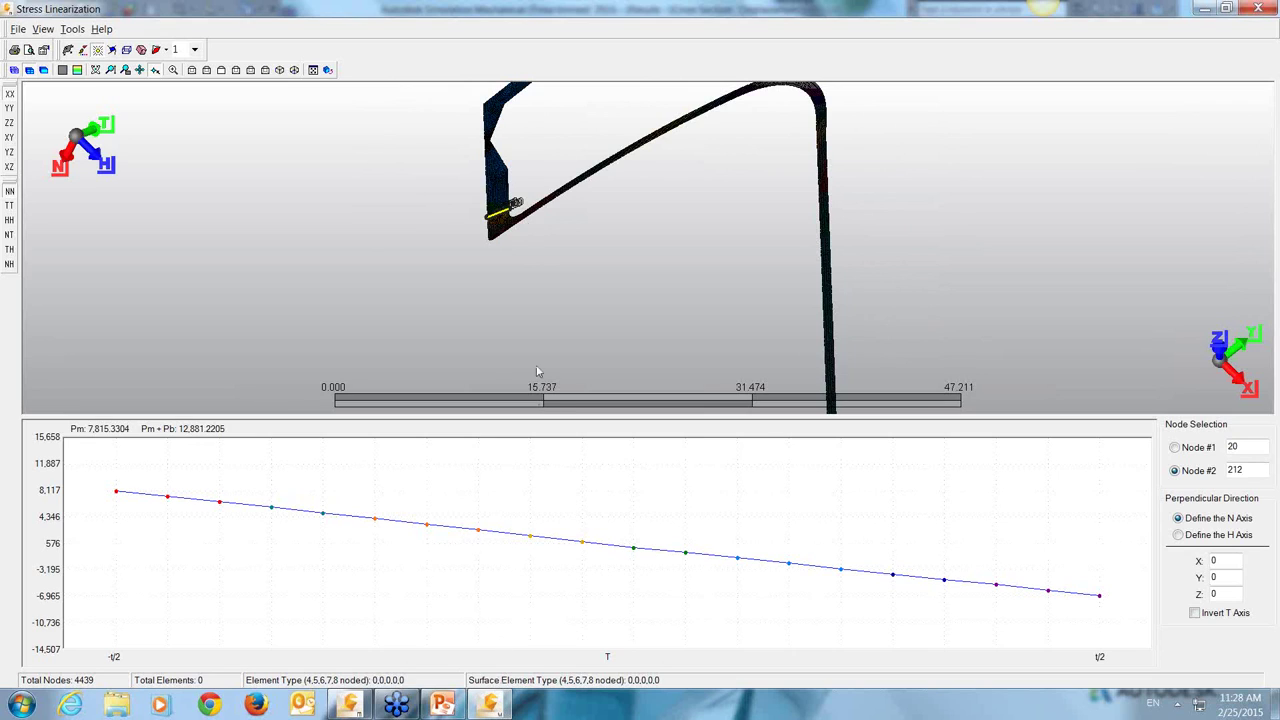
click(1258, 9)
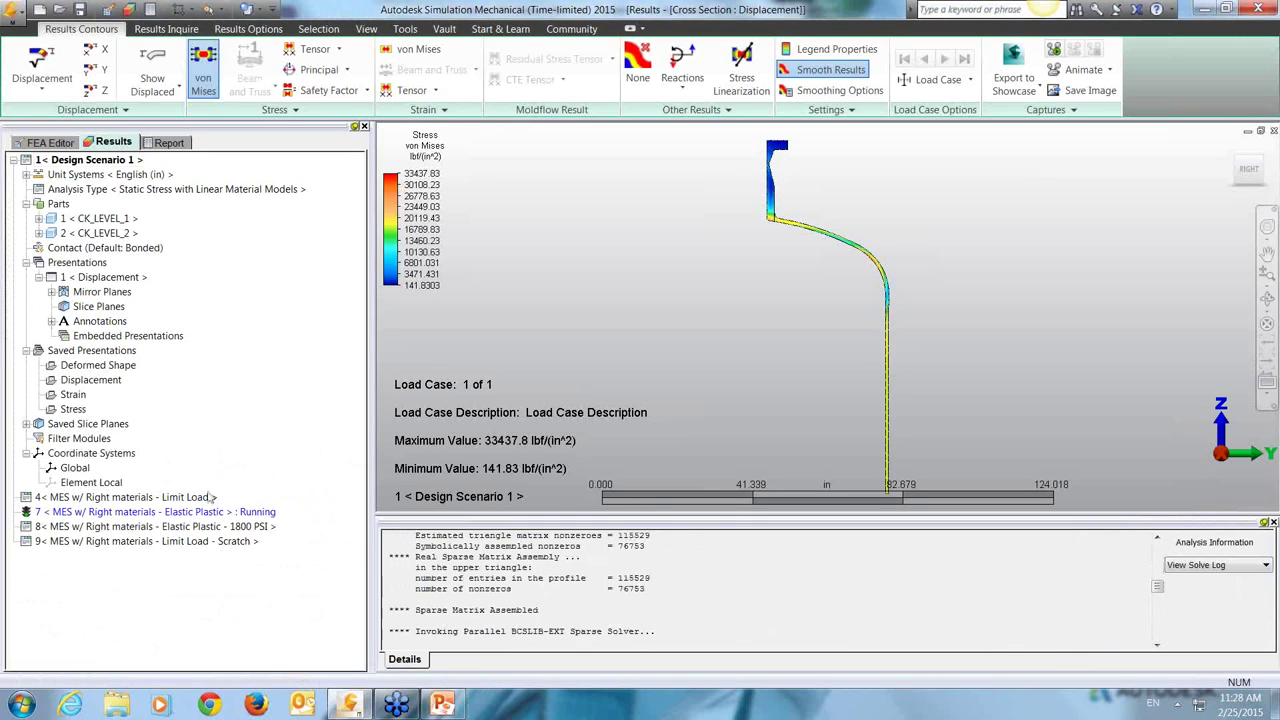
Step: Activate the running Elastic Plastic scenario's results and inspect the von Mises stress around time steps 11 and 12
double_click(72, 514)
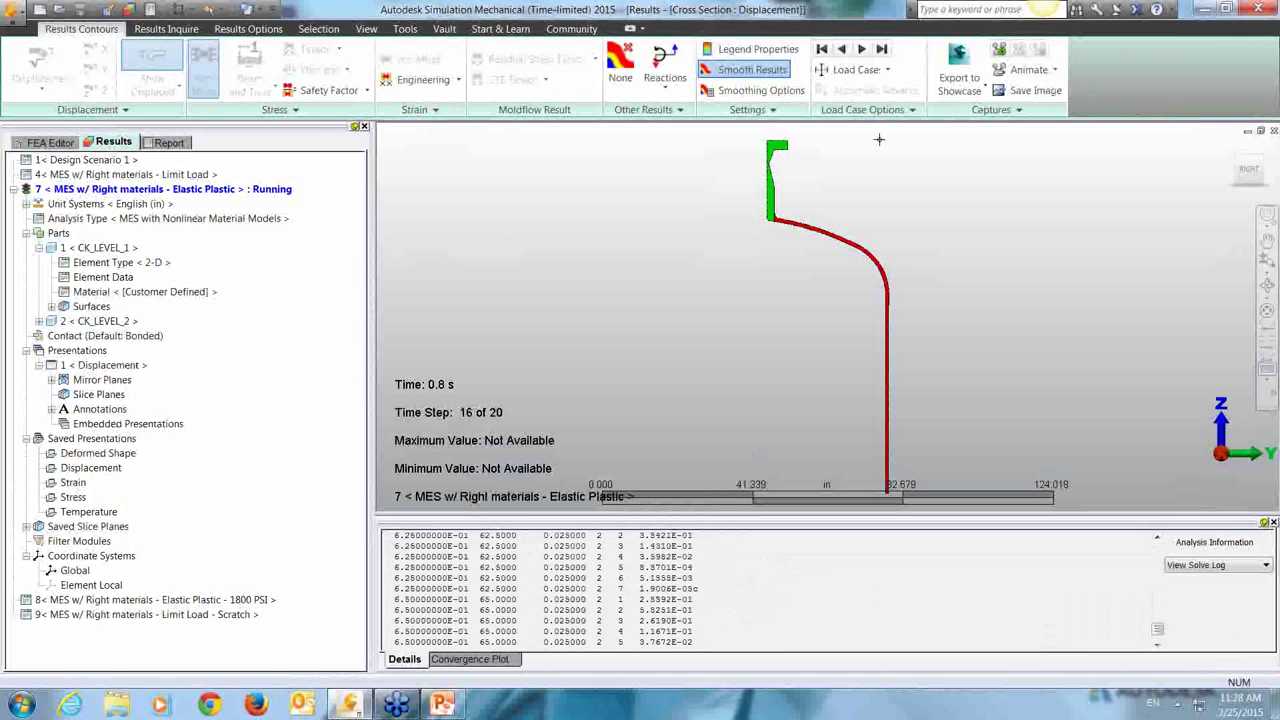
click(845, 53)
click(843, 50)
click(843, 50)
click(843, 50)
click(843, 50)
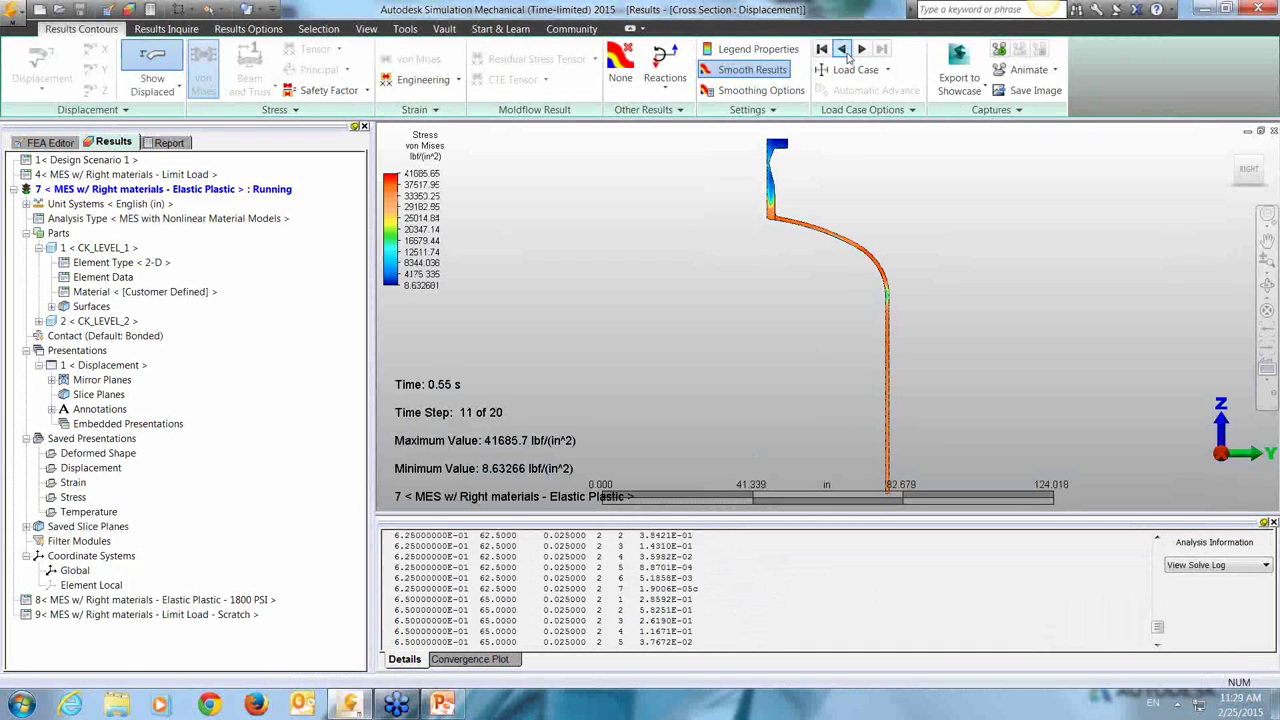
click(860, 55)
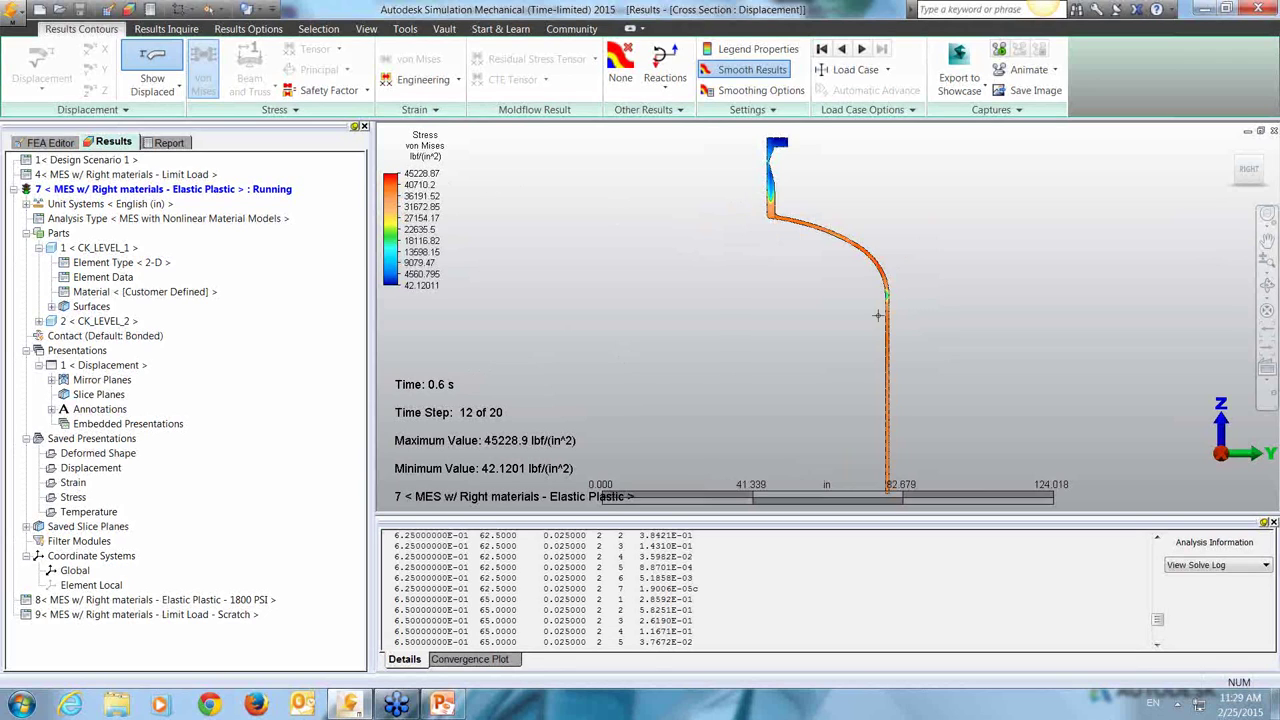
scroll(877, 316, up, 3)
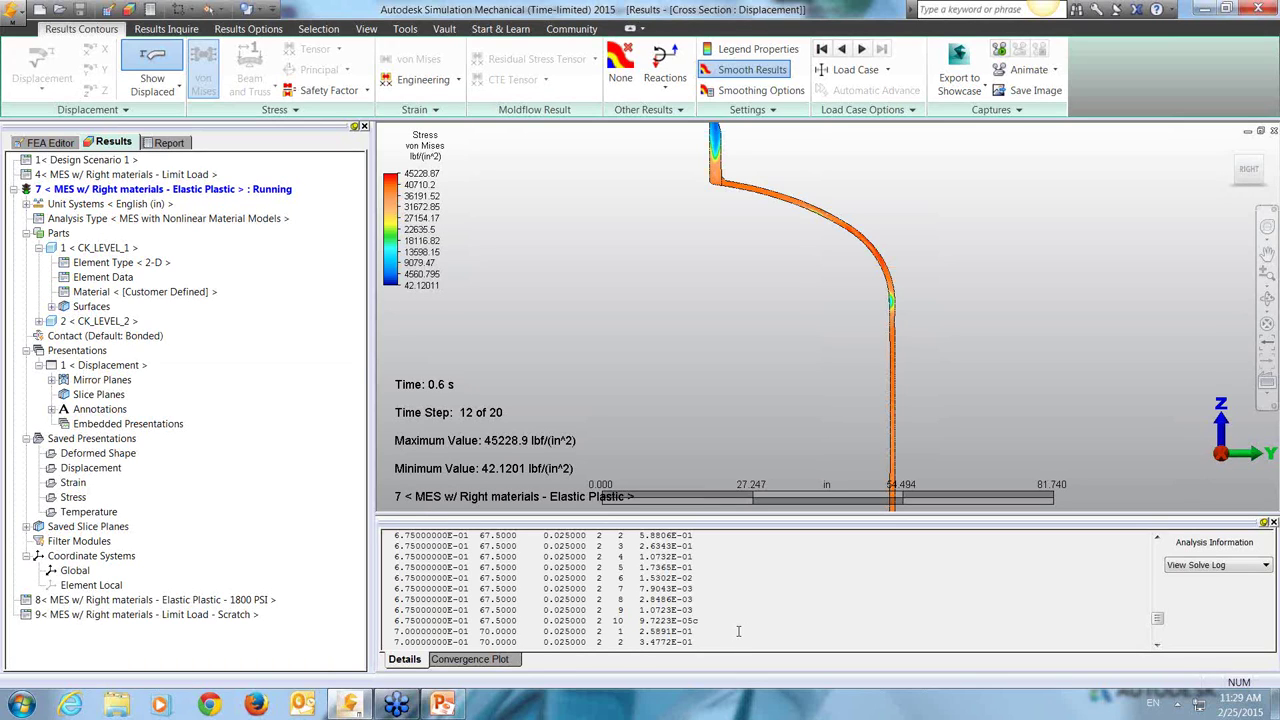
Step: Launch another session of Autodesk Simulation Mechanical 2015
click(20, 704)
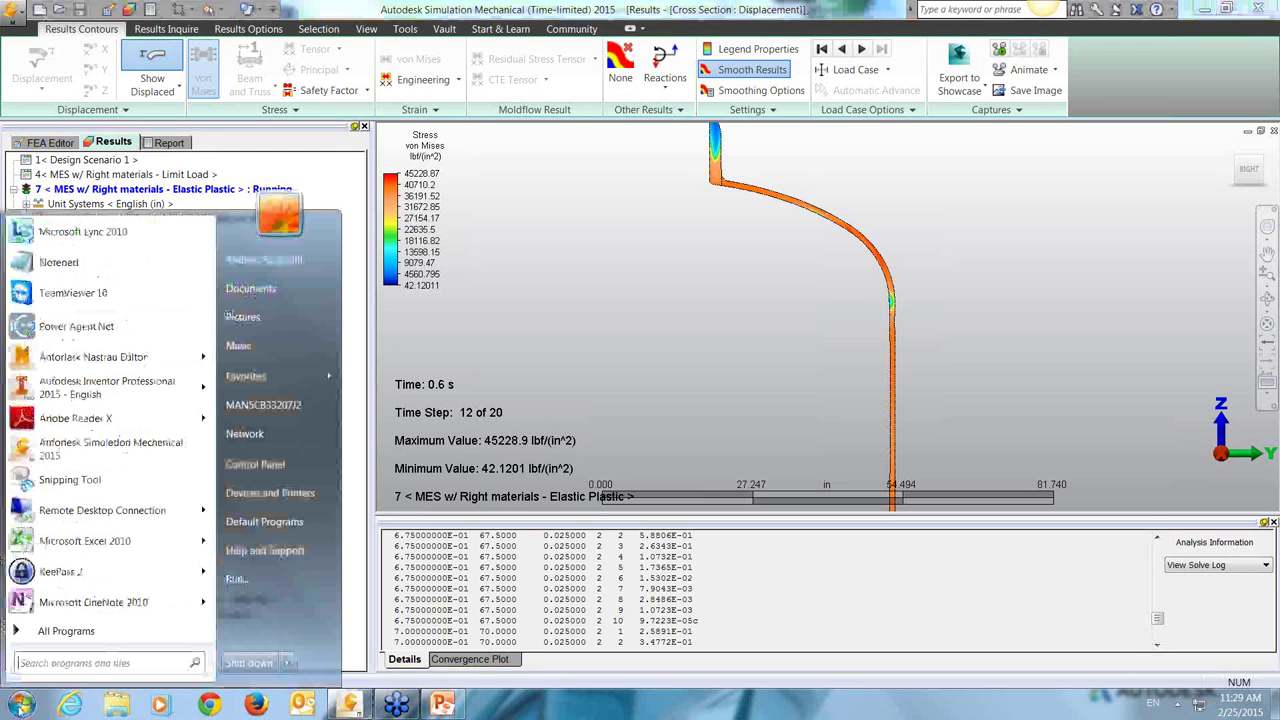
text(simu)
key(Return)
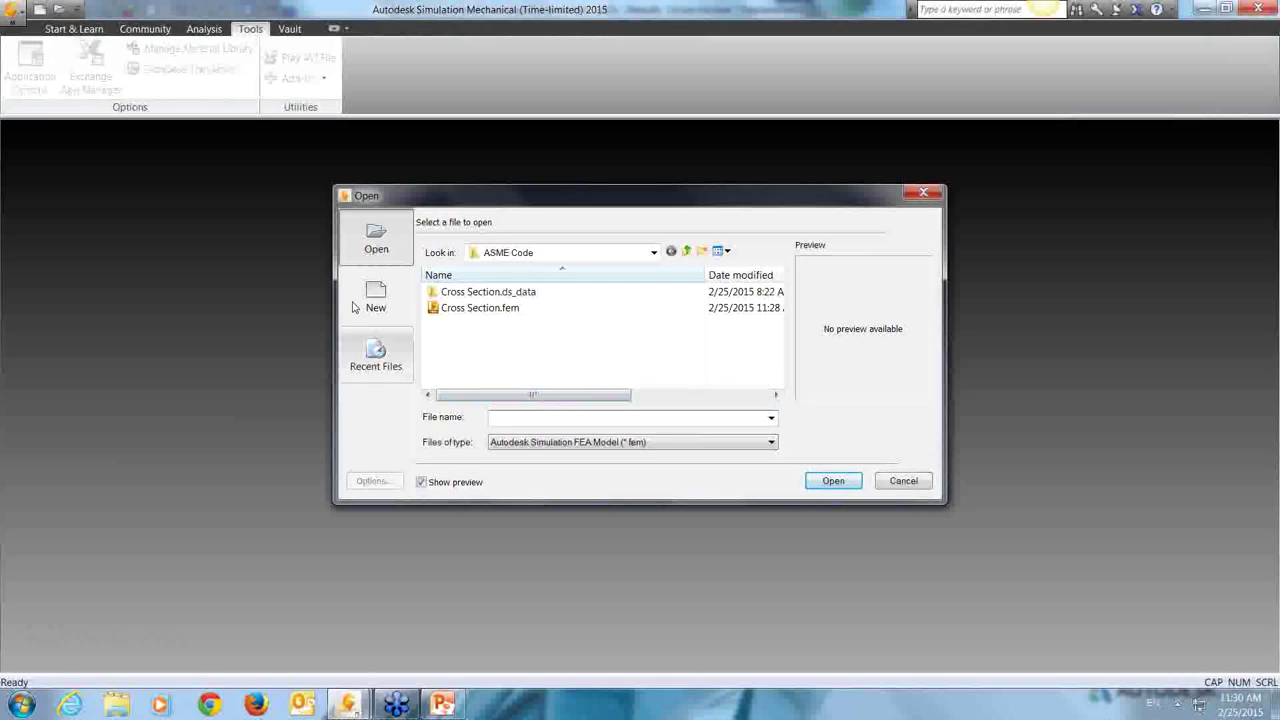
Step: Choose FEA Model as the new model type and check the analysis types offered for it
click(376, 295)
click(449, 266)
click(869, 350)
click(889, 347)
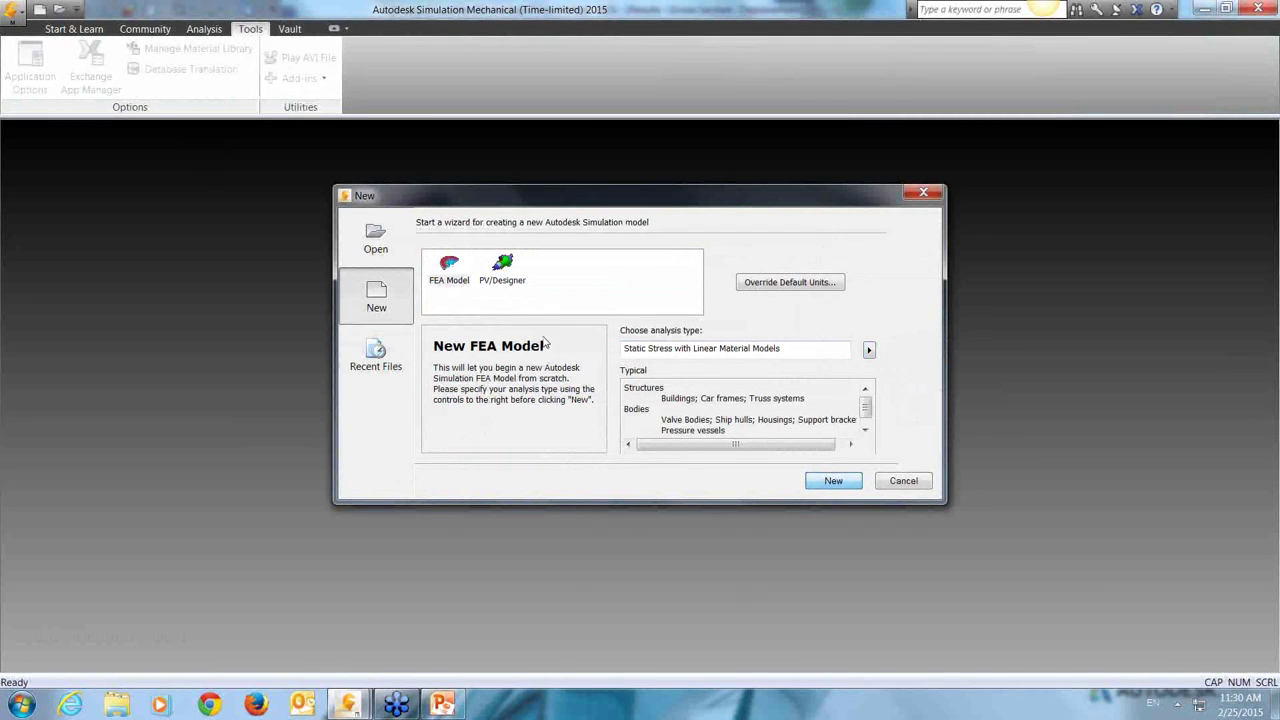
Step: Create a PV/Designer model named PVexample in the ASME Code folder, using the Metric mks (SI) unit system
click(452, 280)
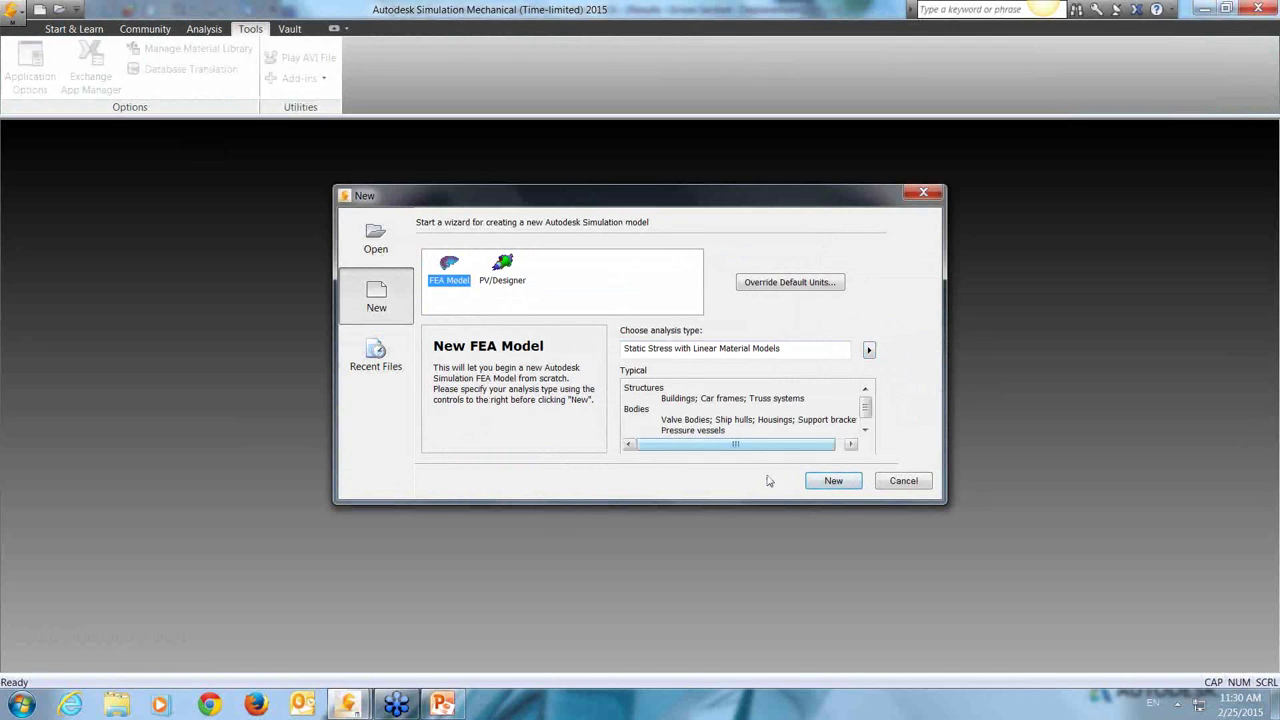
click(832, 488)
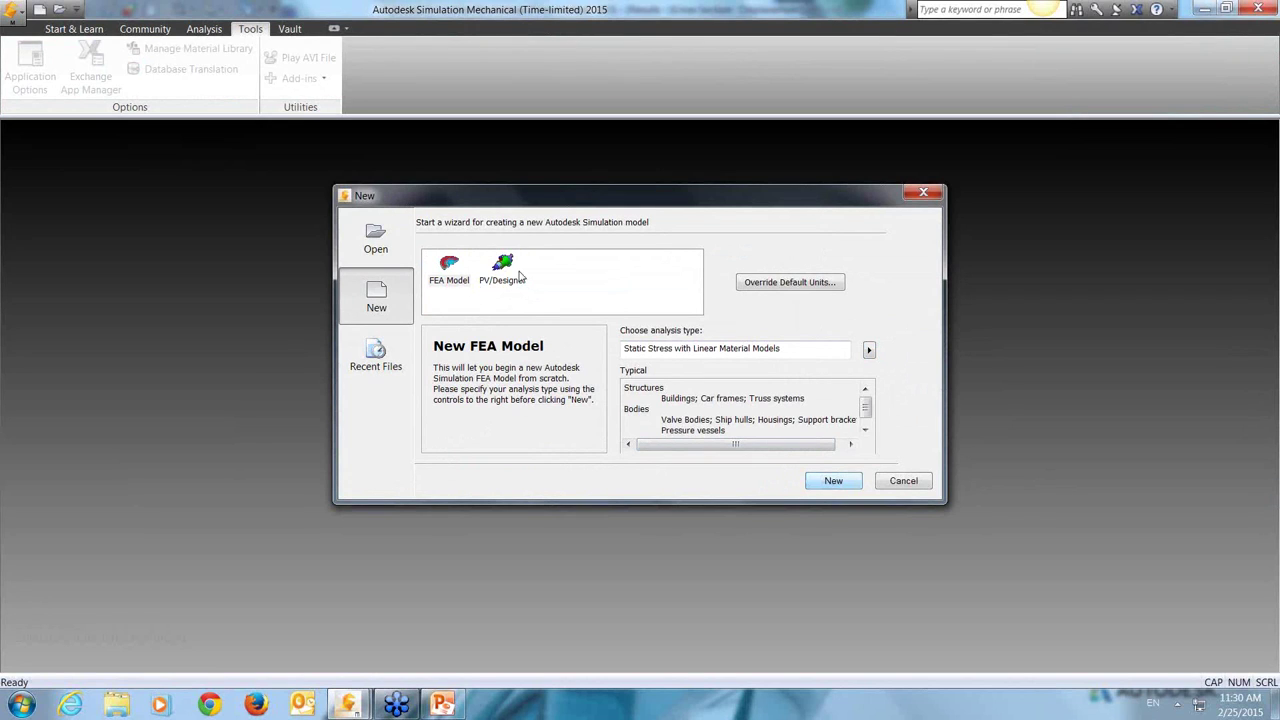
click(518, 272)
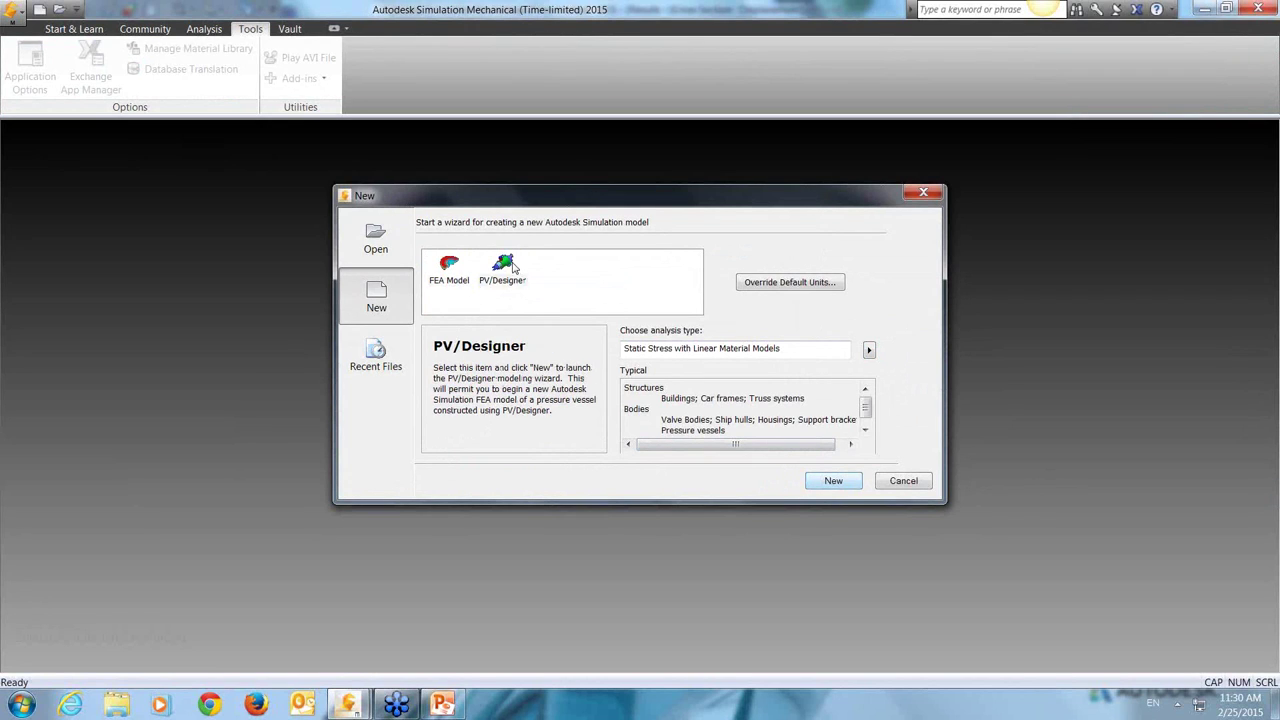
click(833, 484)
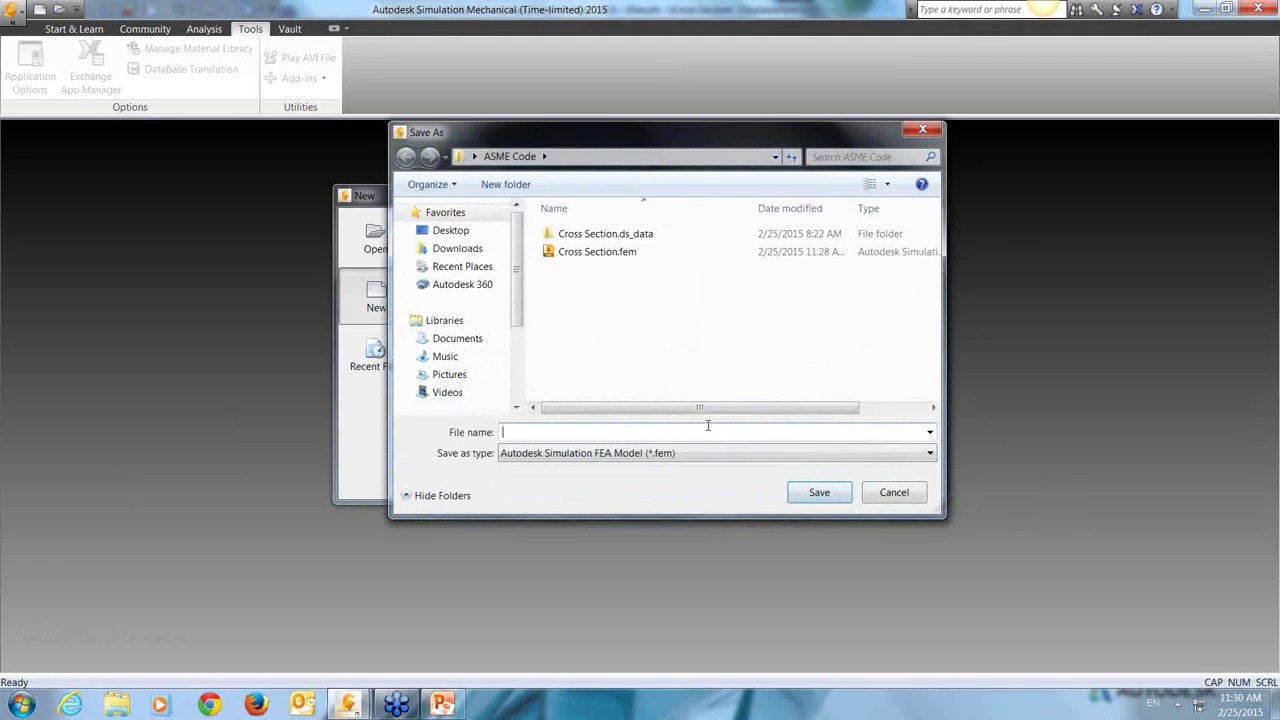
text(P)
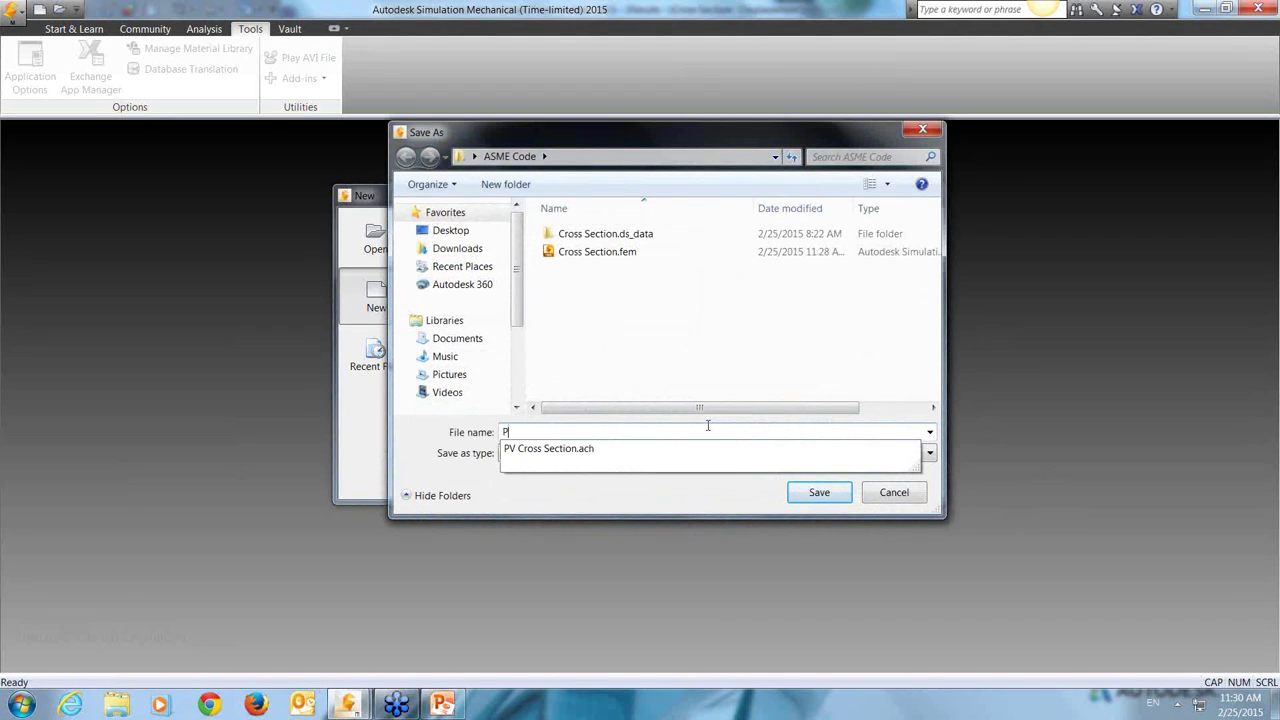
text(Vexample)
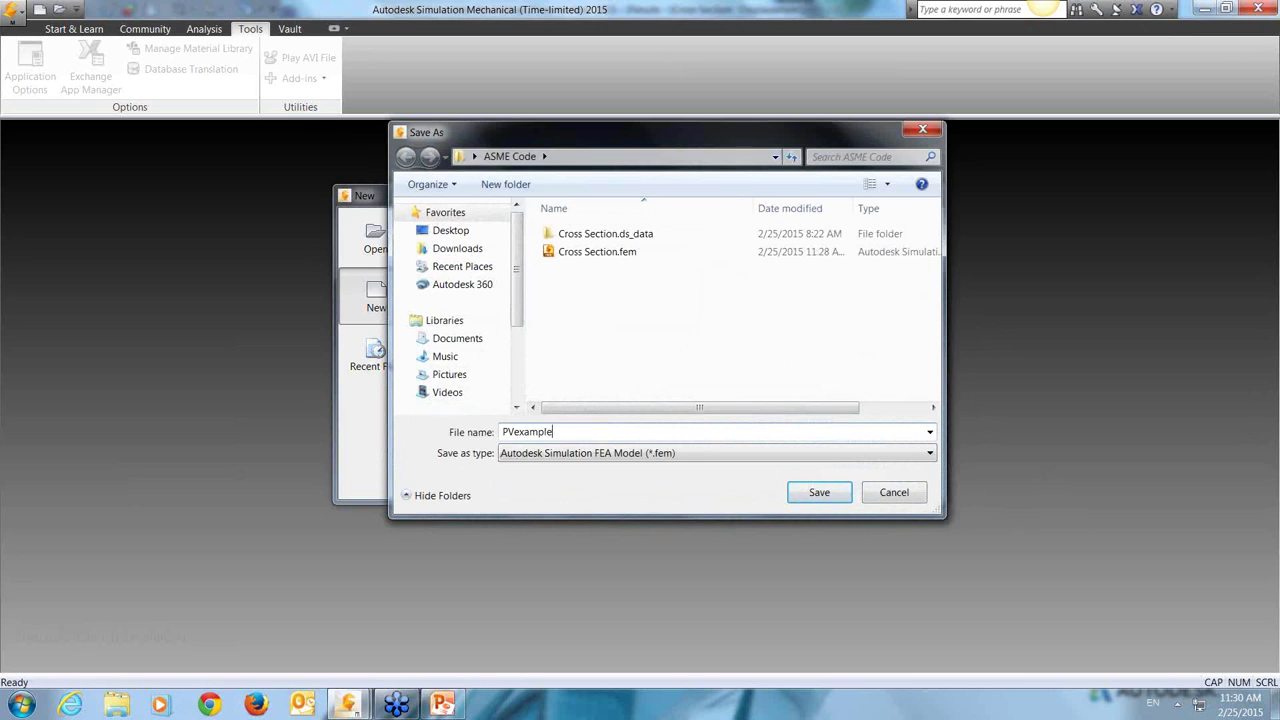
key(Return)
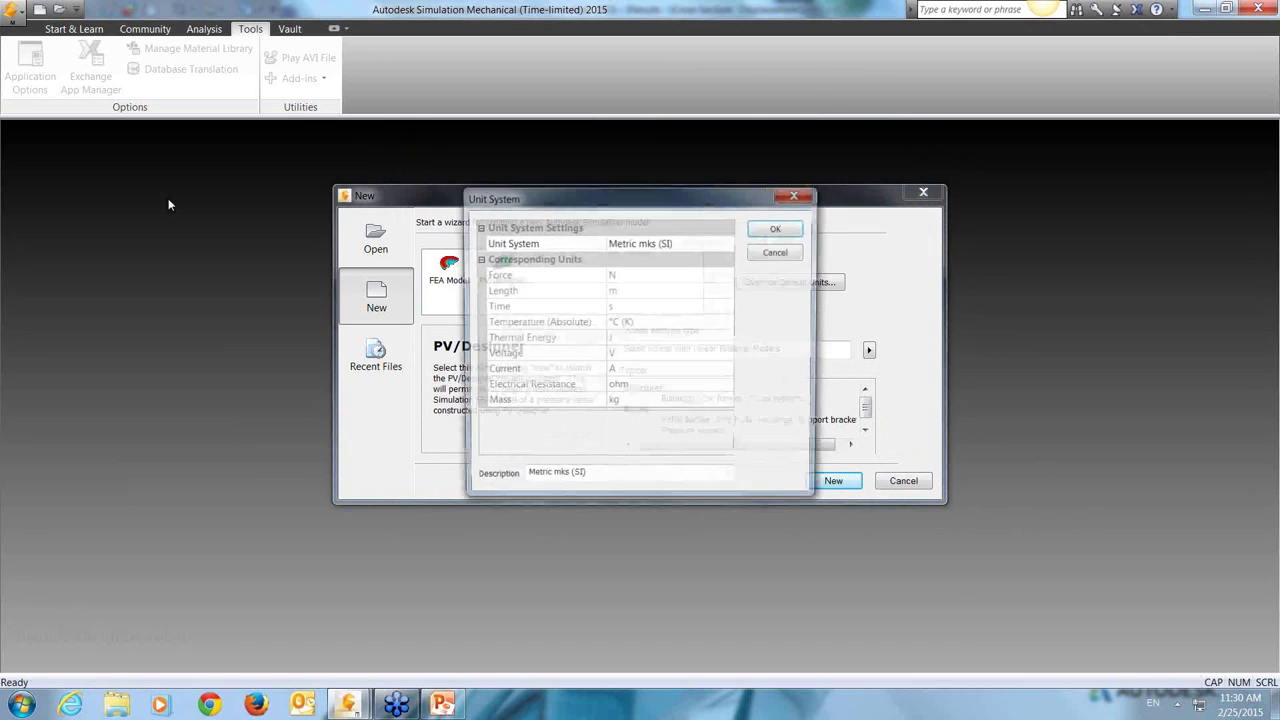
click(777, 229)
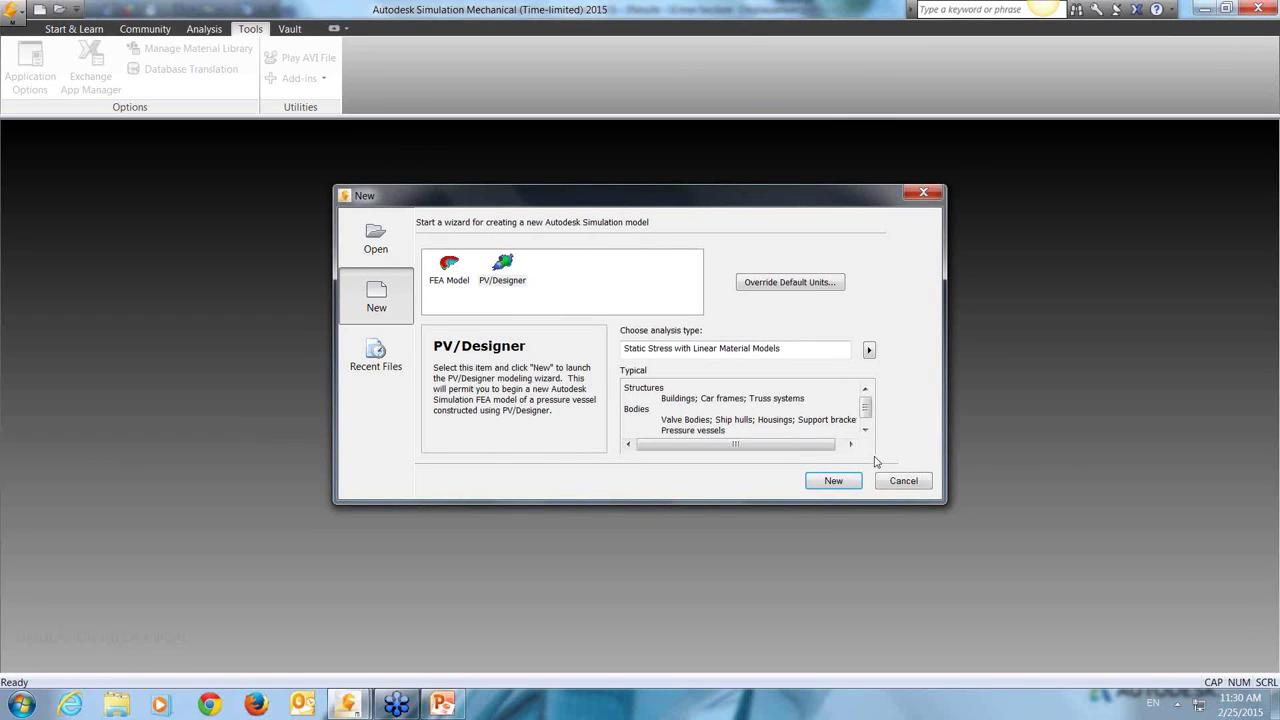
key(Return)
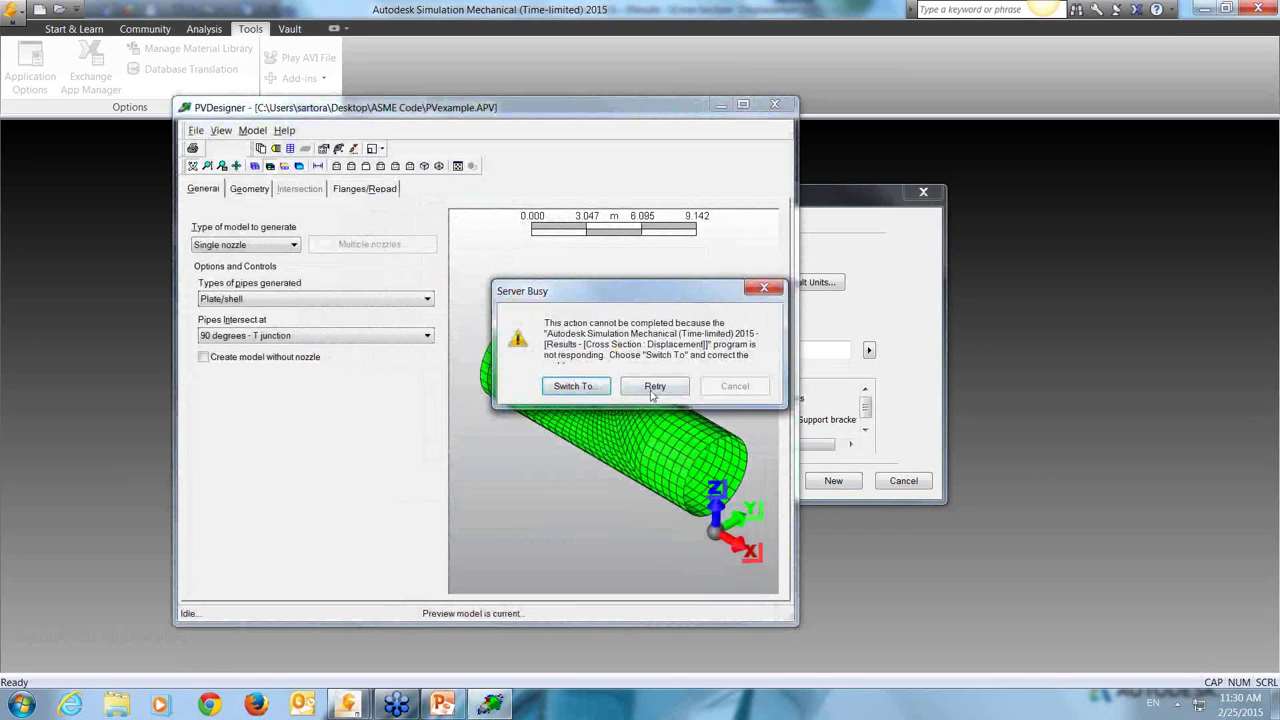
Step: Try to clear PVDesigner's Server Busy condition by switching between the two Simulation Mechanical sessions, retrying, and closing PVDesigner
click(587, 388)
mouse_move(350, 705)
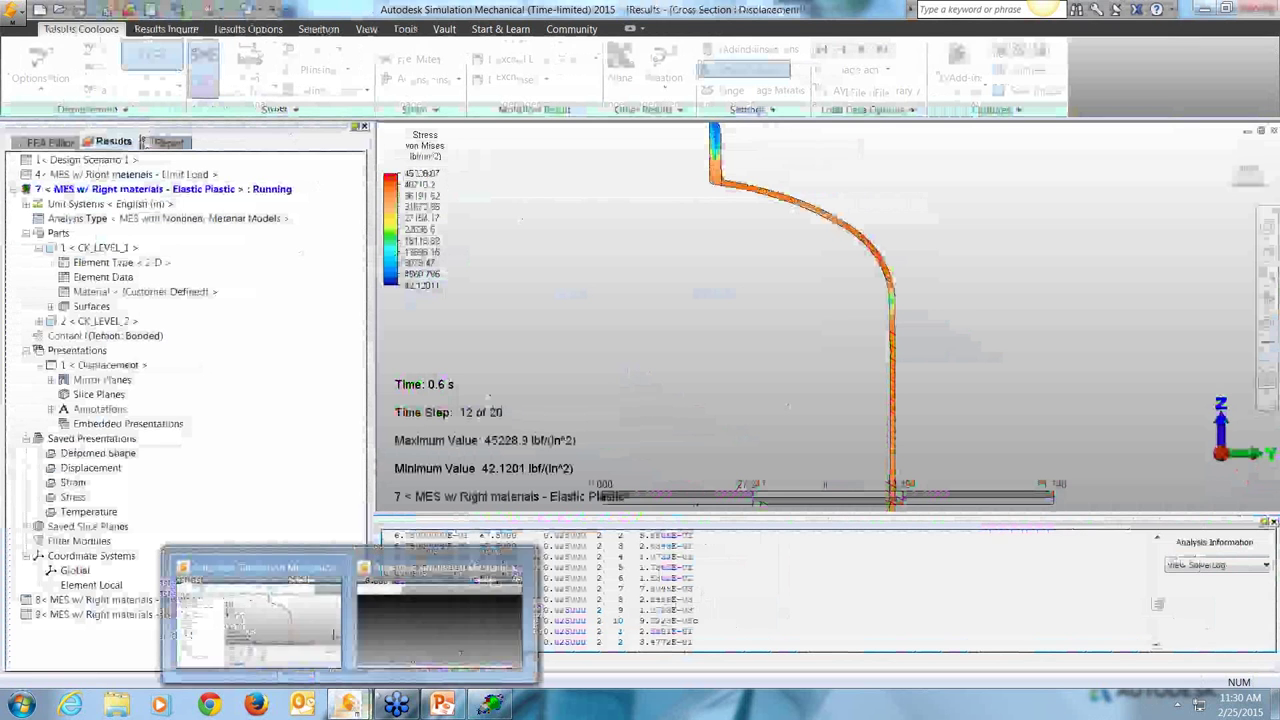
click(451, 625)
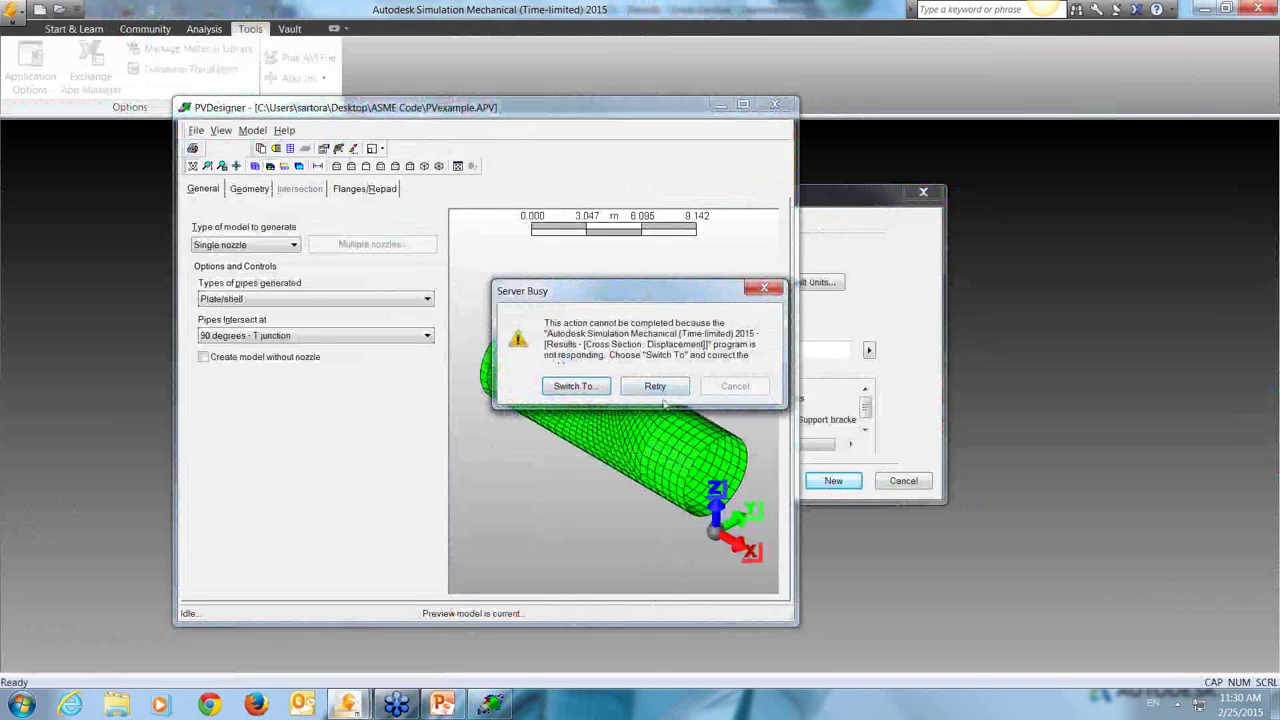
click(660, 388)
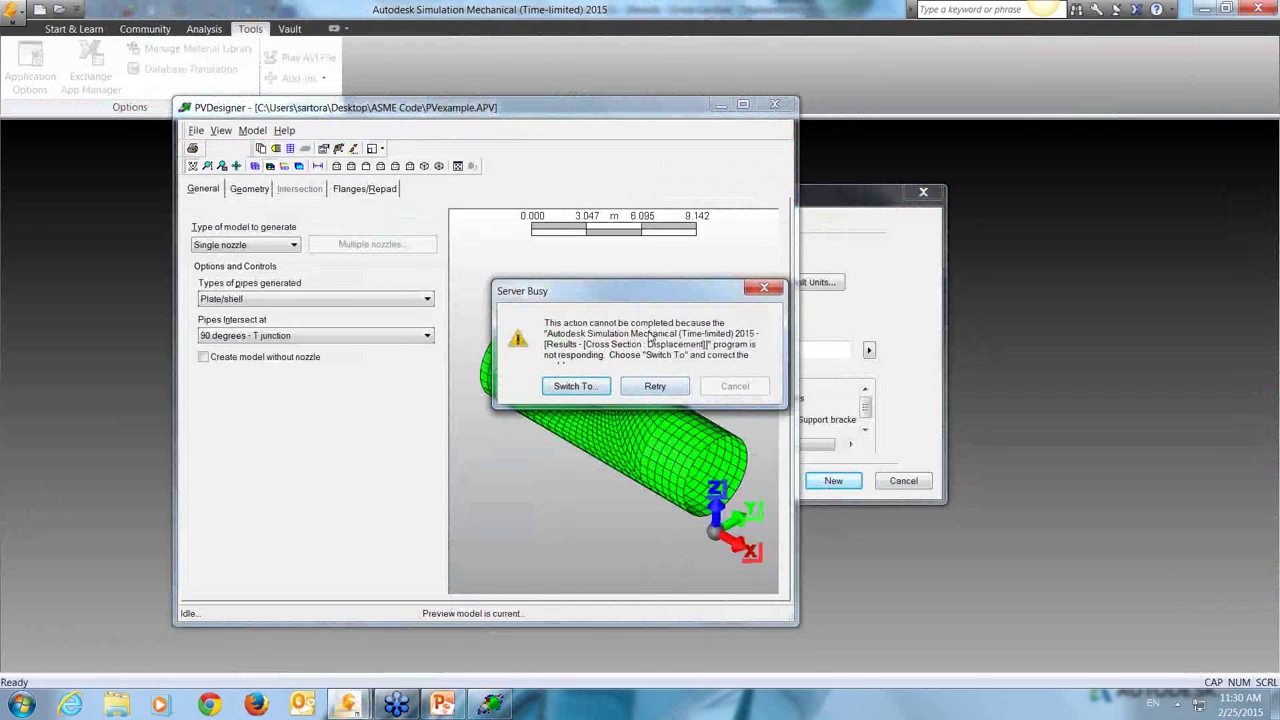
click(575, 387)
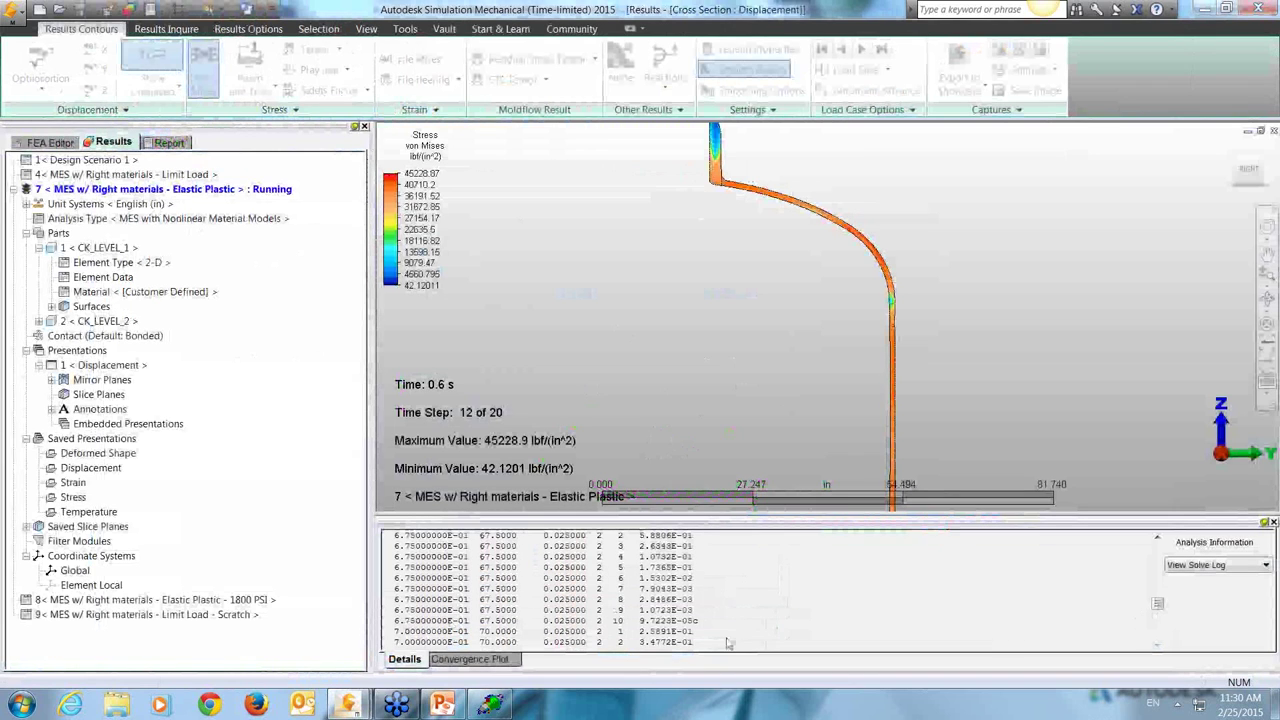
mouse_move(339, 706)
click(431, 633)
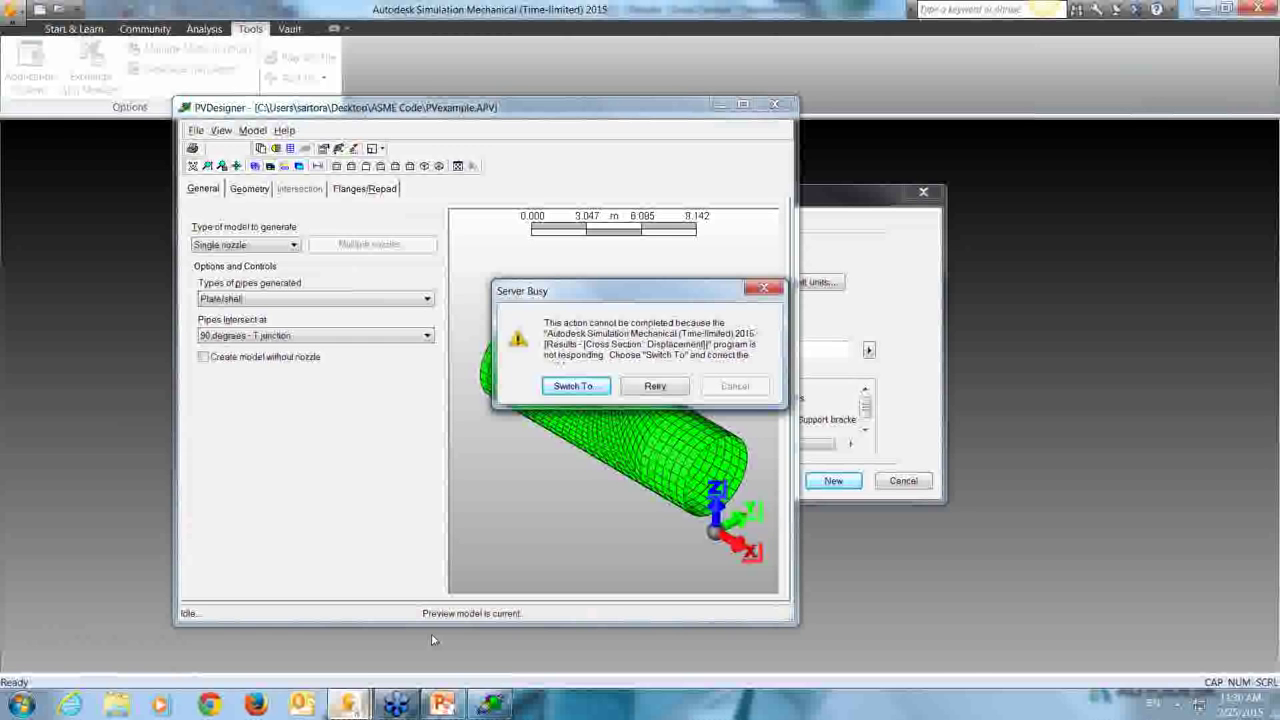
click(786, 105)
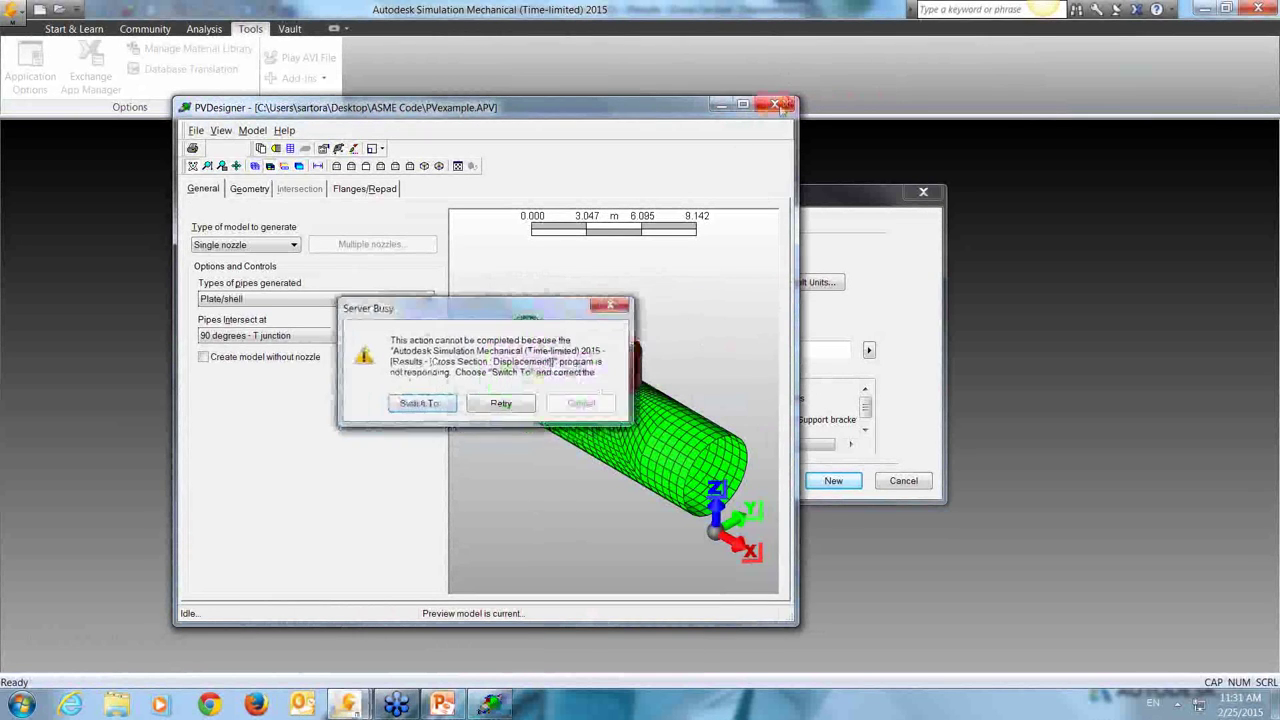
click(422, 403)
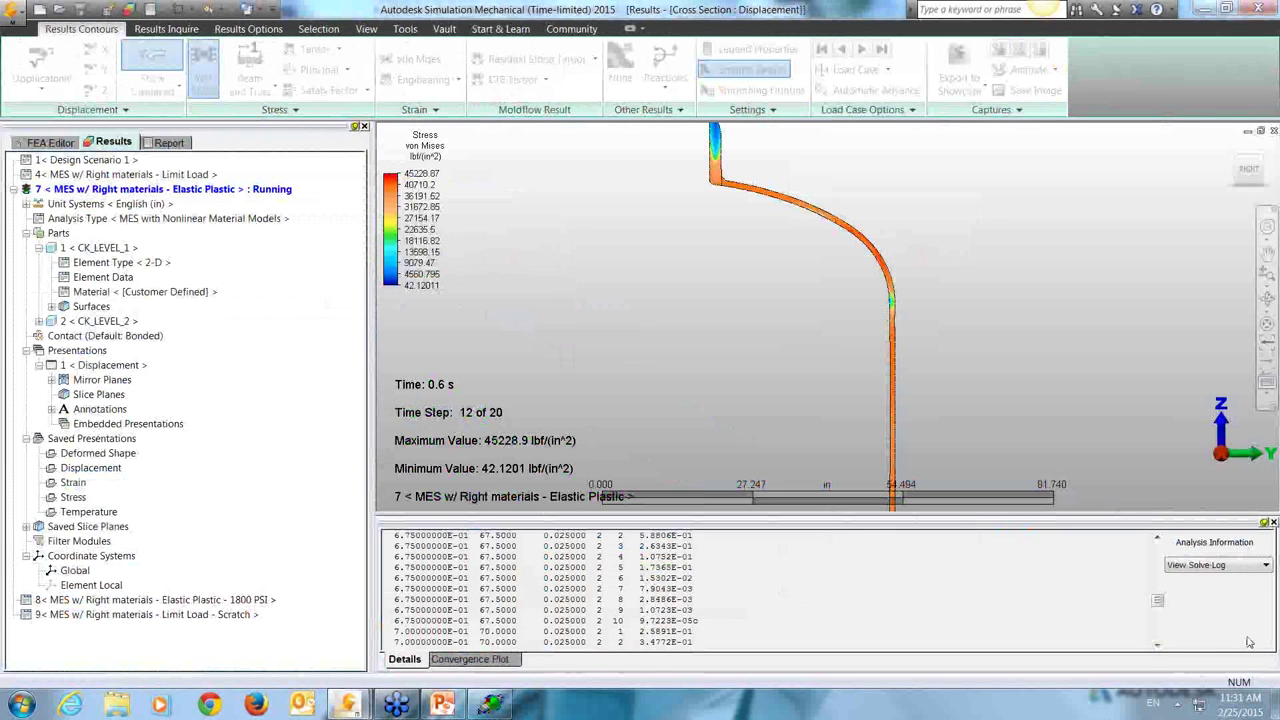
Step: End the PVDesigner task through Windows Task Manager, and close Task Manager
click(490, 705)
right_click(600, 703)
click(640, 662)
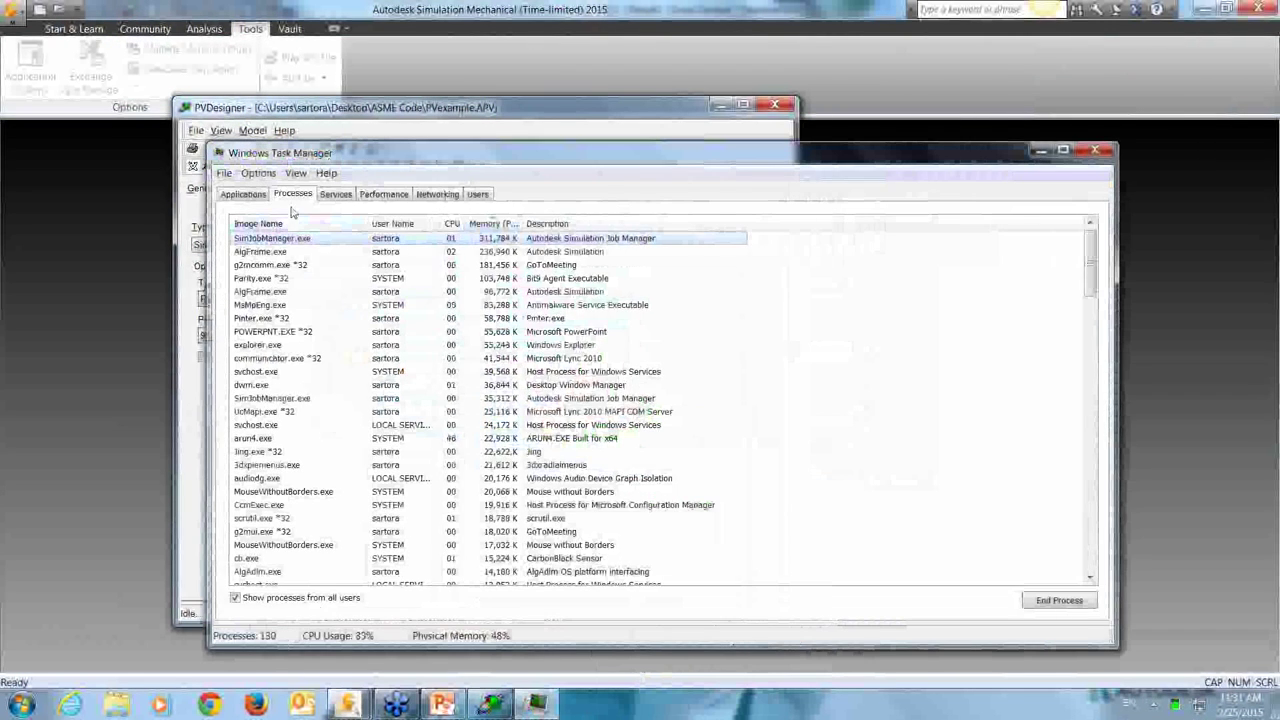
click(243, 194)
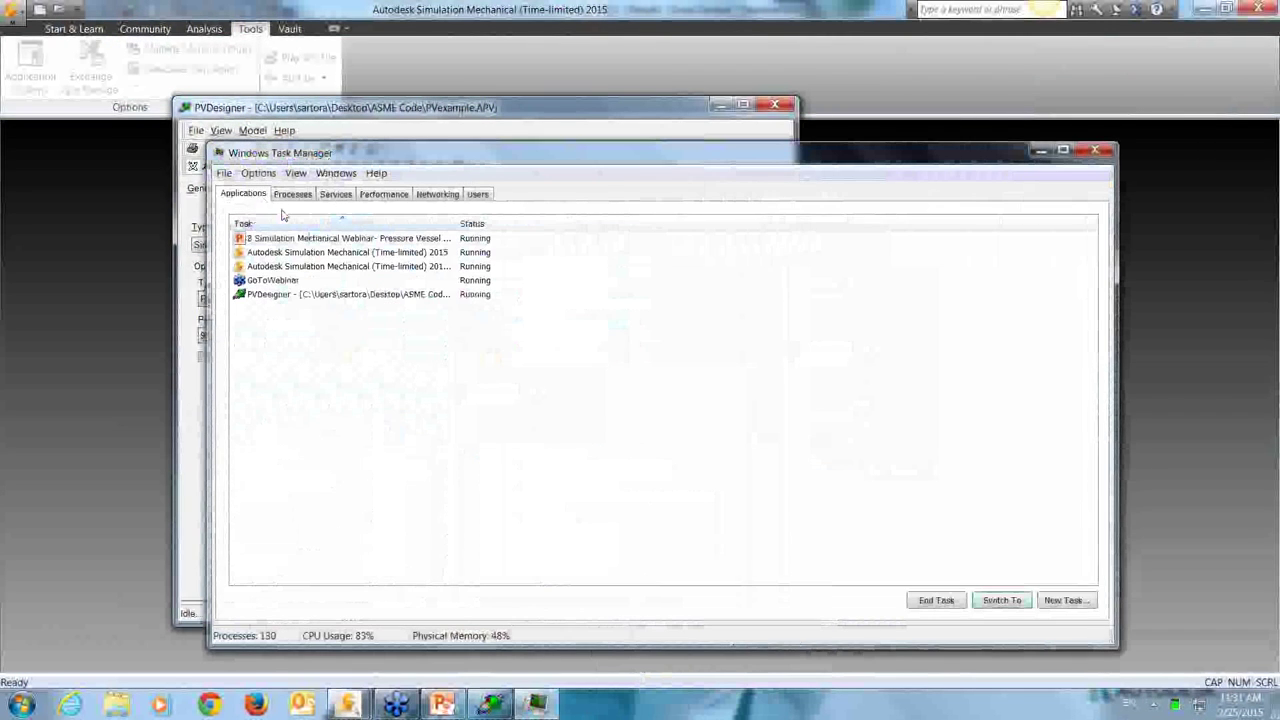
click(315, 266)
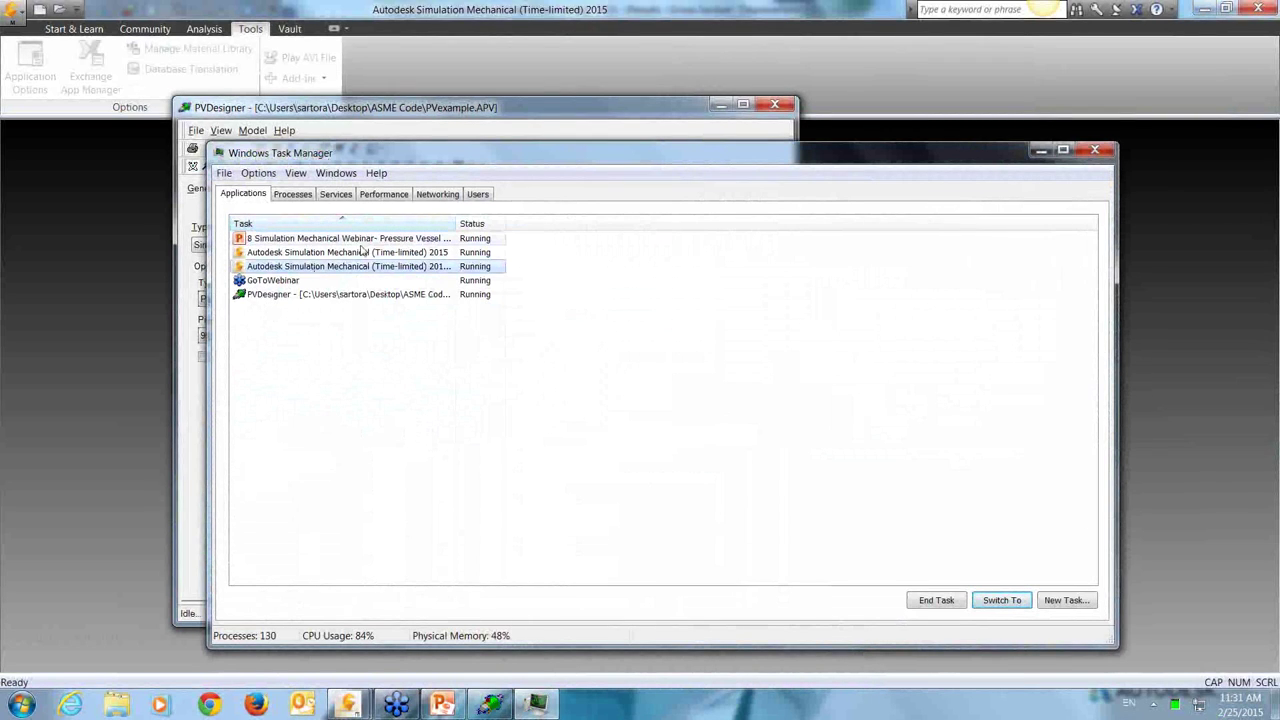
right_click(325, 295)
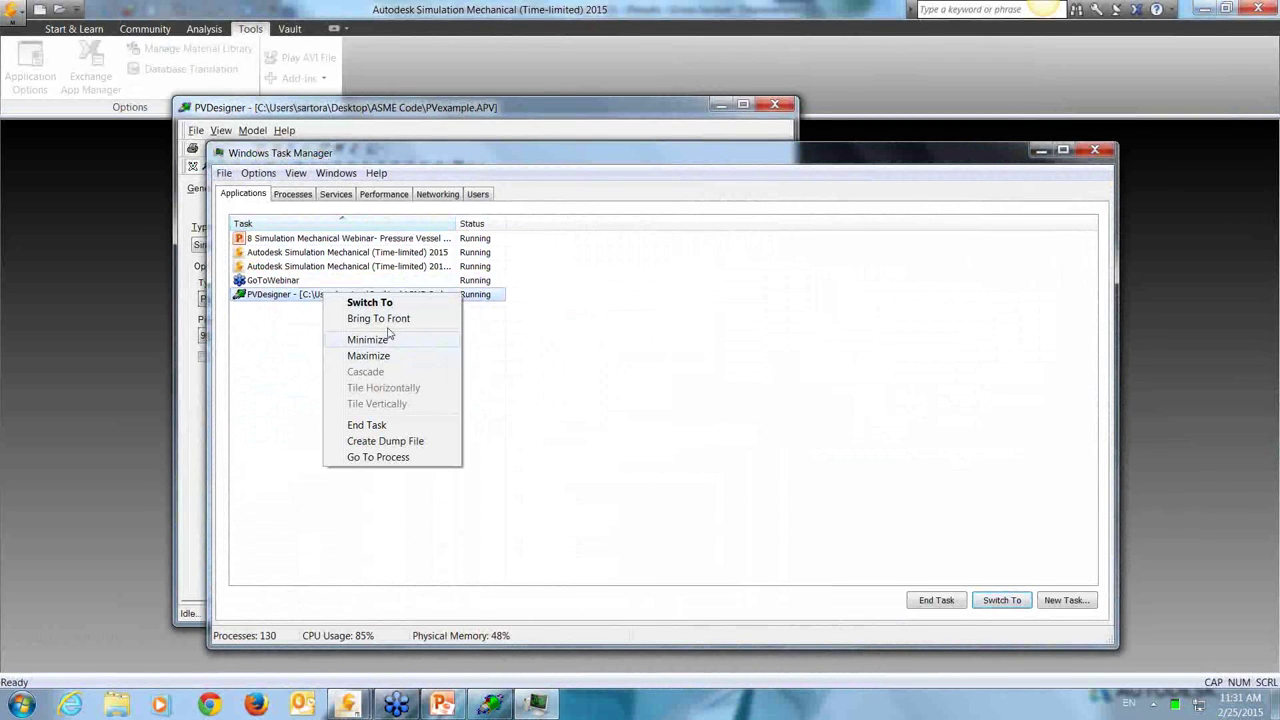
click(385, 425)
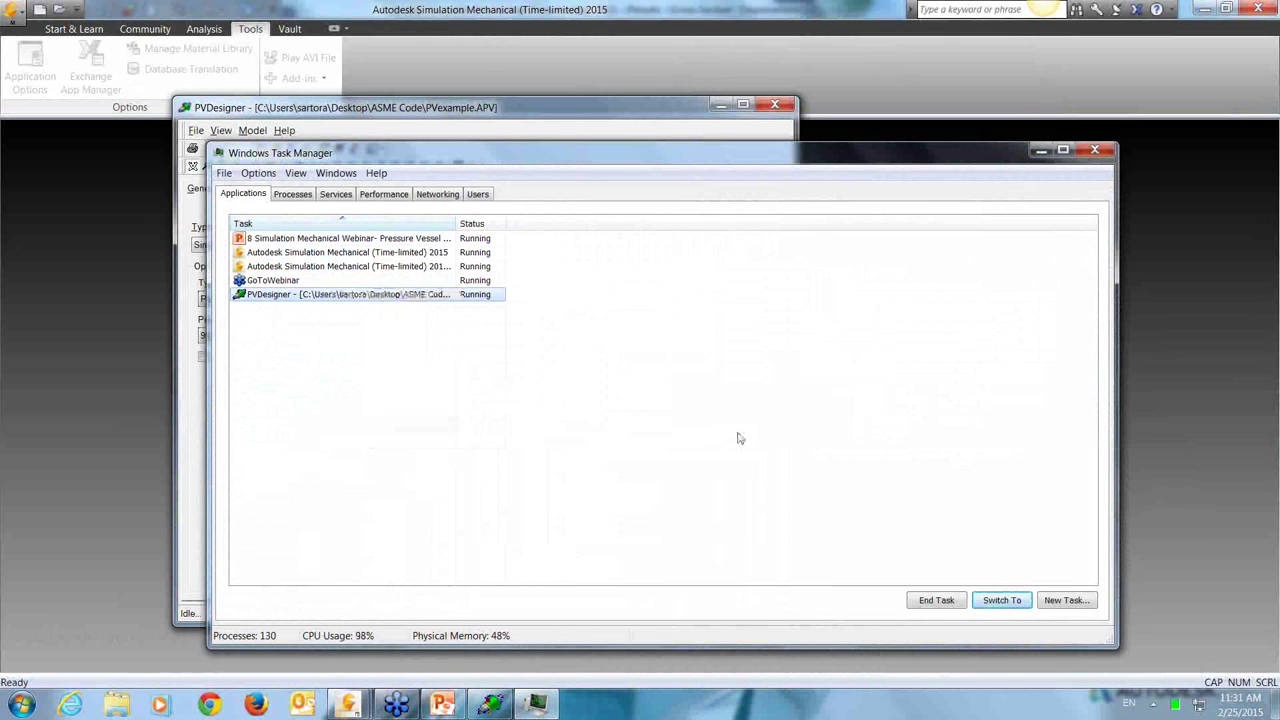
click(680, 421)
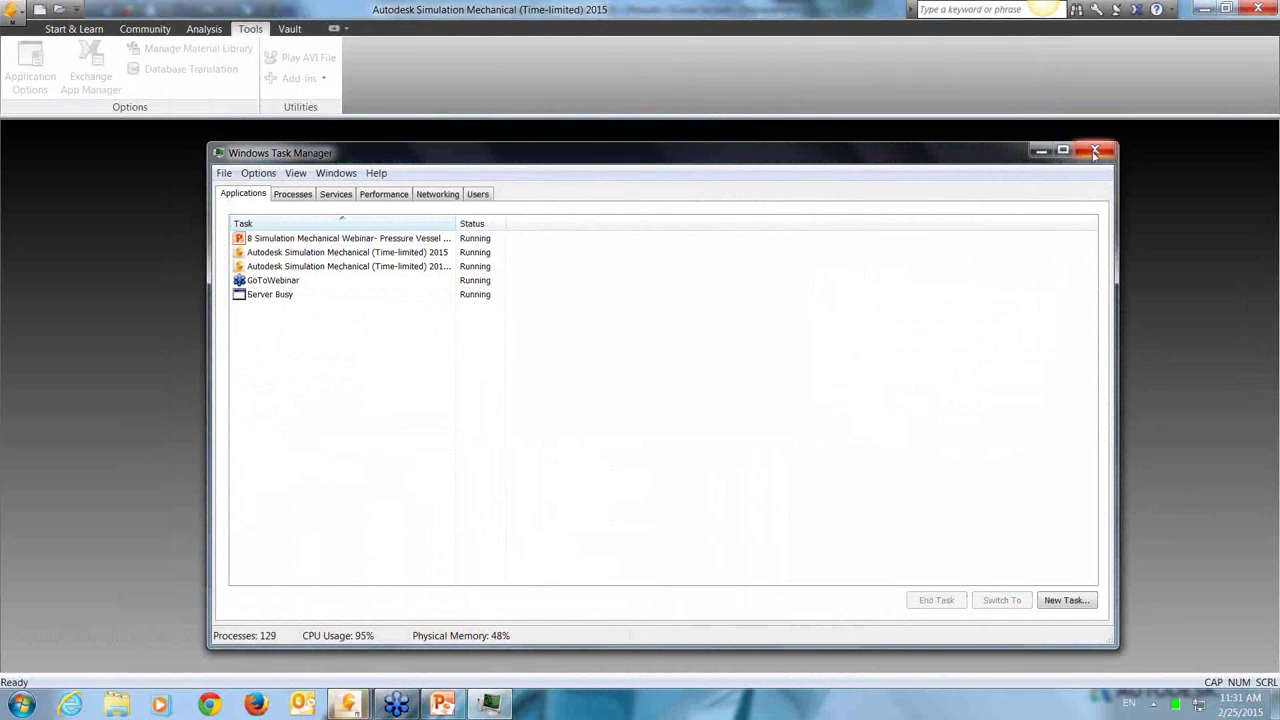
click(1094, 150)
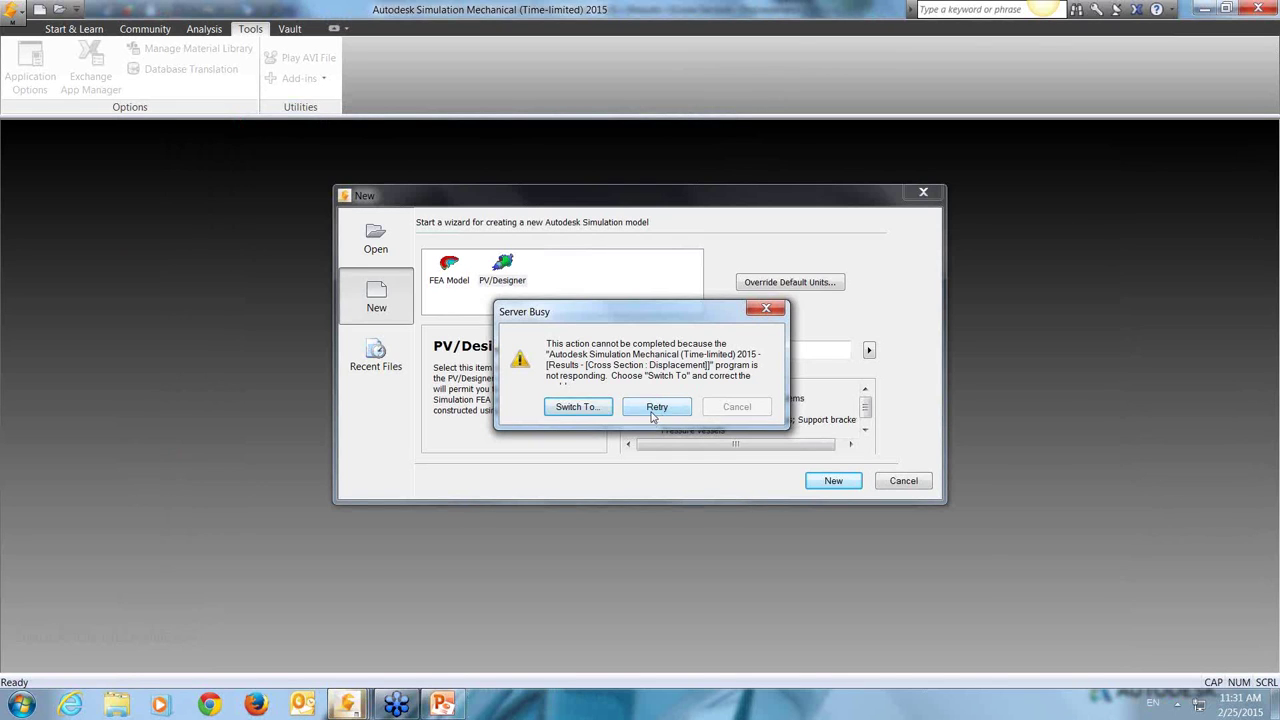
Step: Switch to the Cross Section results session, try to advance past time step 12, and check the solve log
click(578, 407)
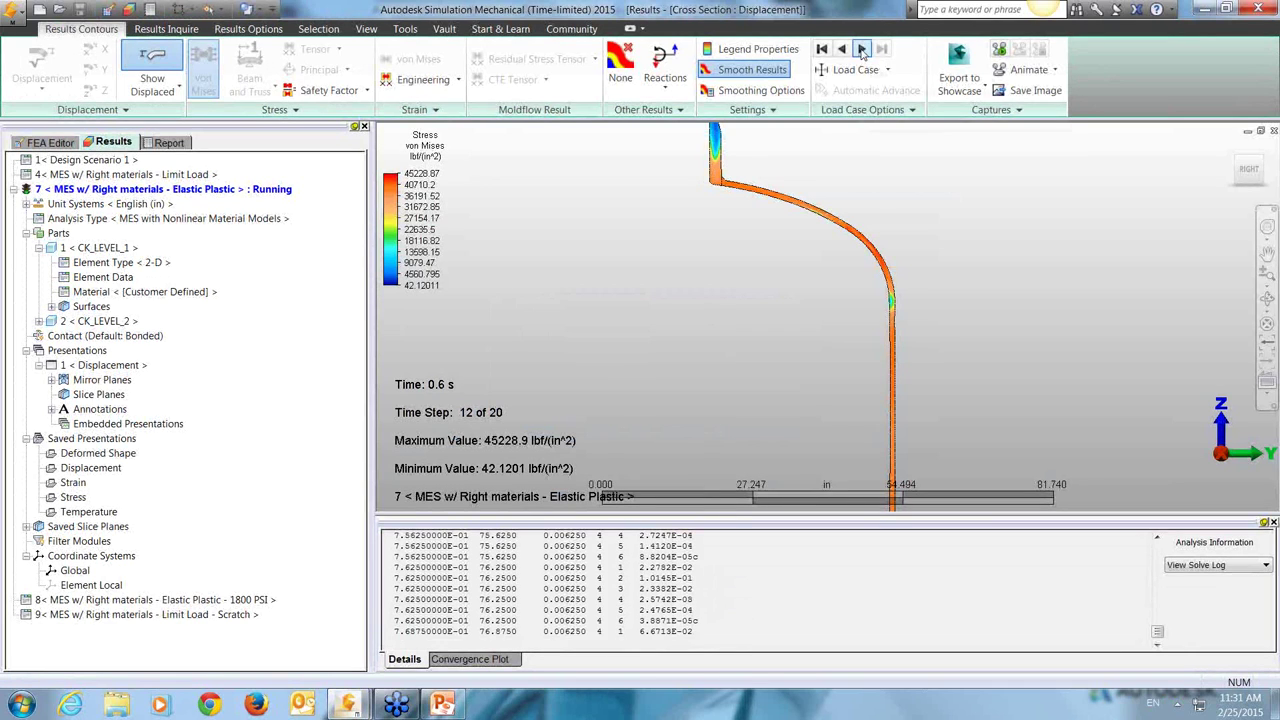
click(861, 49)
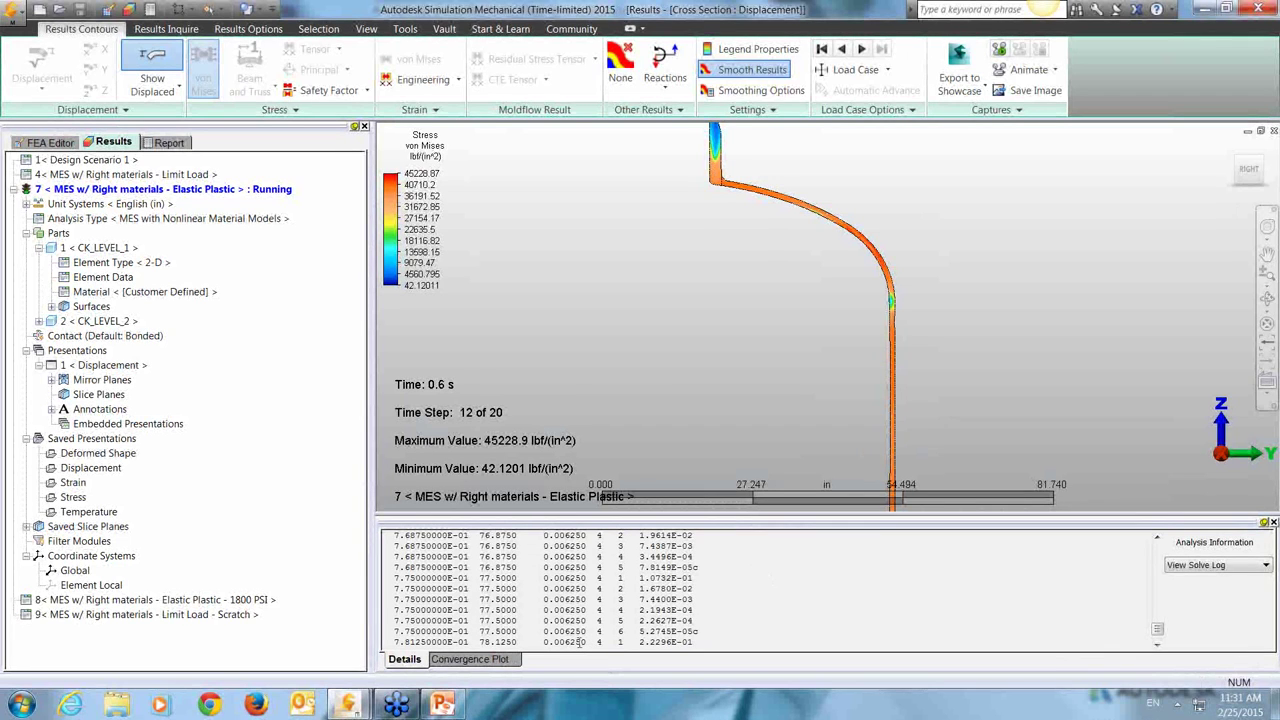
mouse_move(396, 705)
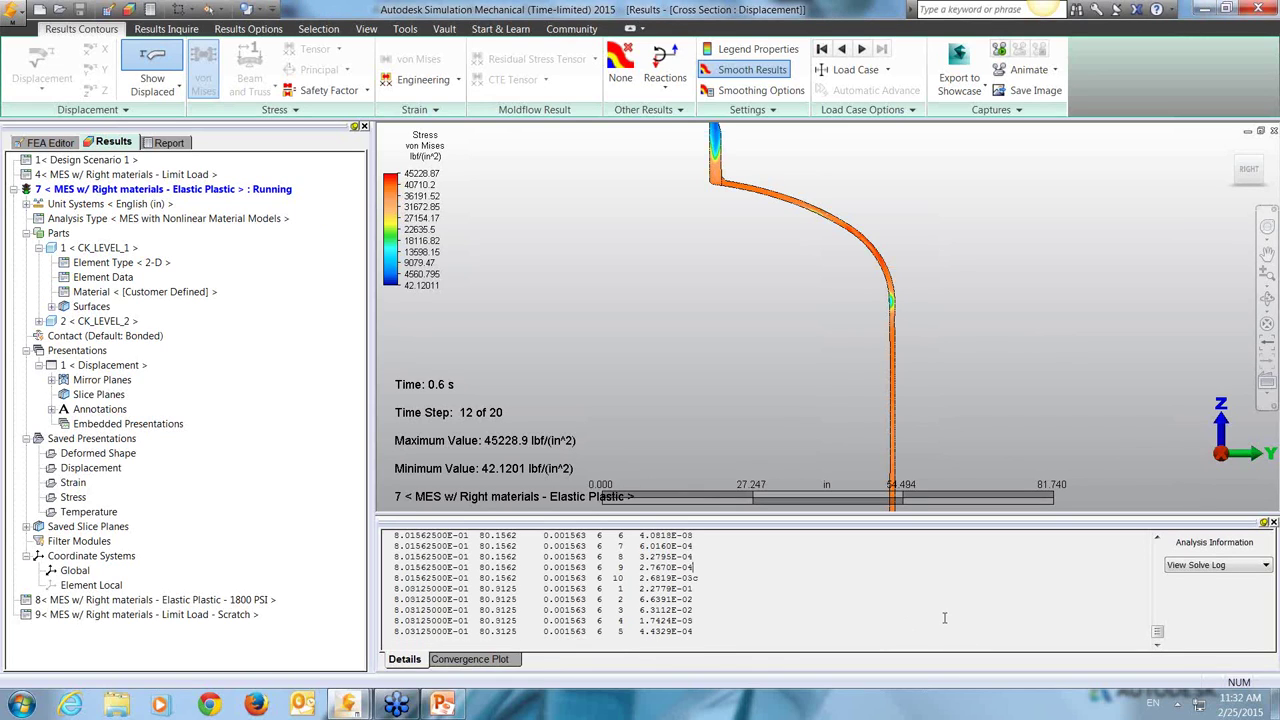
Step: Return to the FEA Editor, cancel the running Elastic Plastic scenario in Solver Manager, and close Solver Manager
click(44, 142)
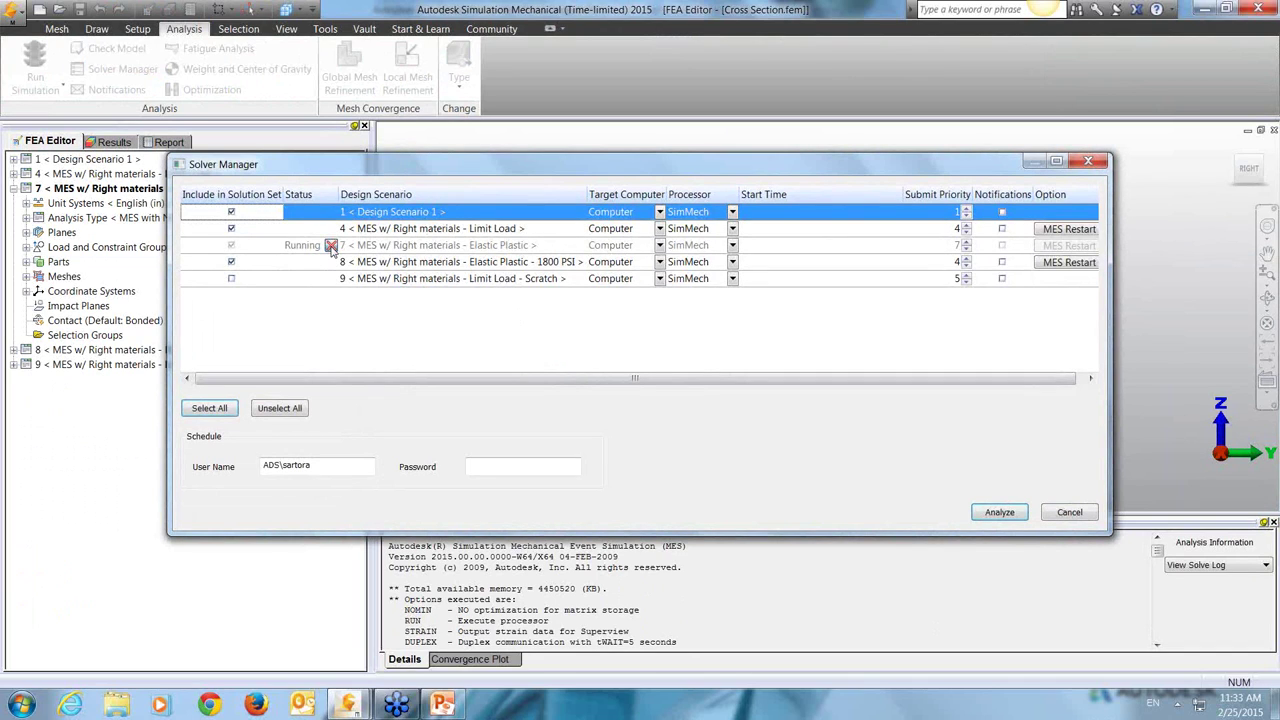
click(330, 246)
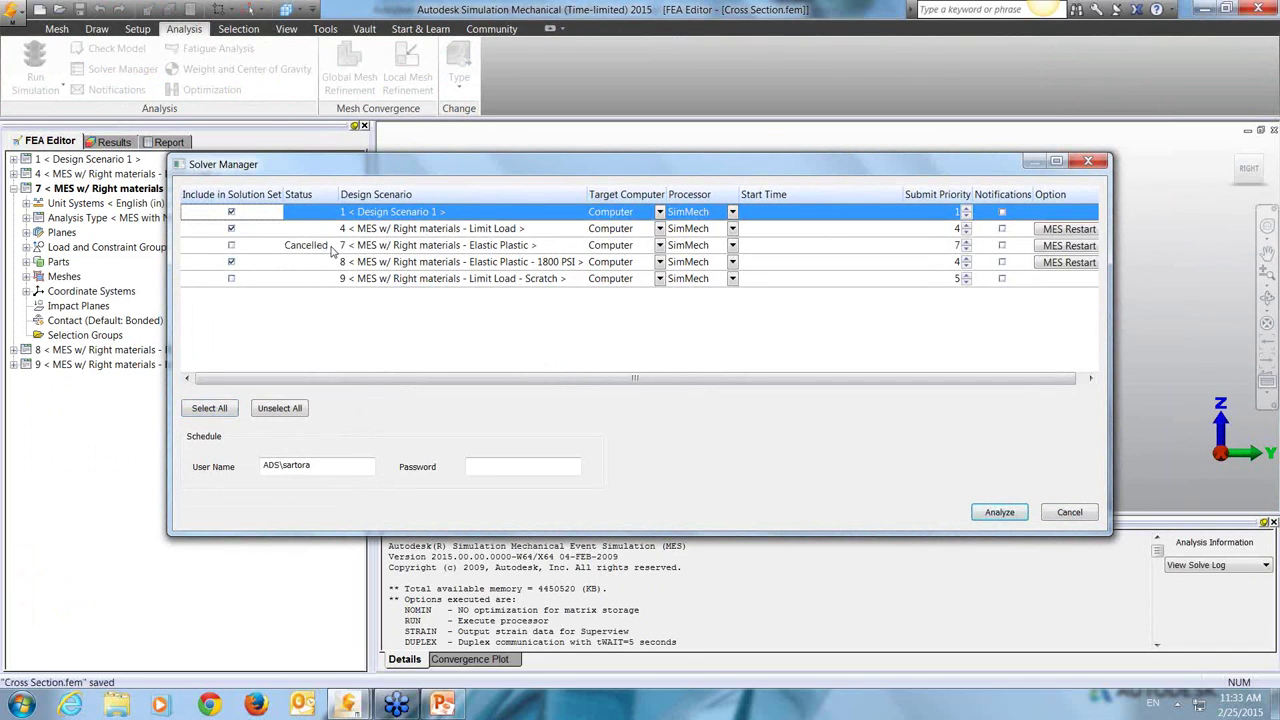
click(1088, 515)
Step: Start a PV/Designer model from the Cross Section session, declining to overwrite PVexample.fem and adding a 2 to the file name
click(14, 12)
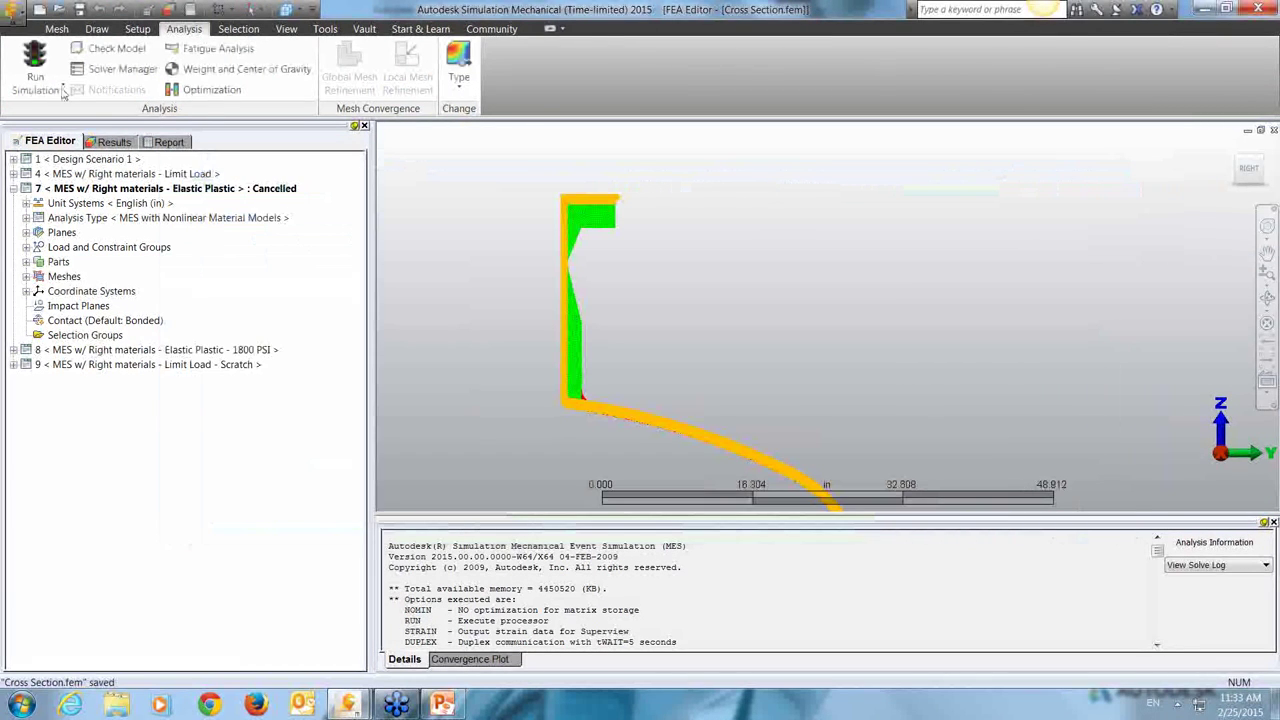
click(36, 68)
click(508, 267)
click(834, 483)
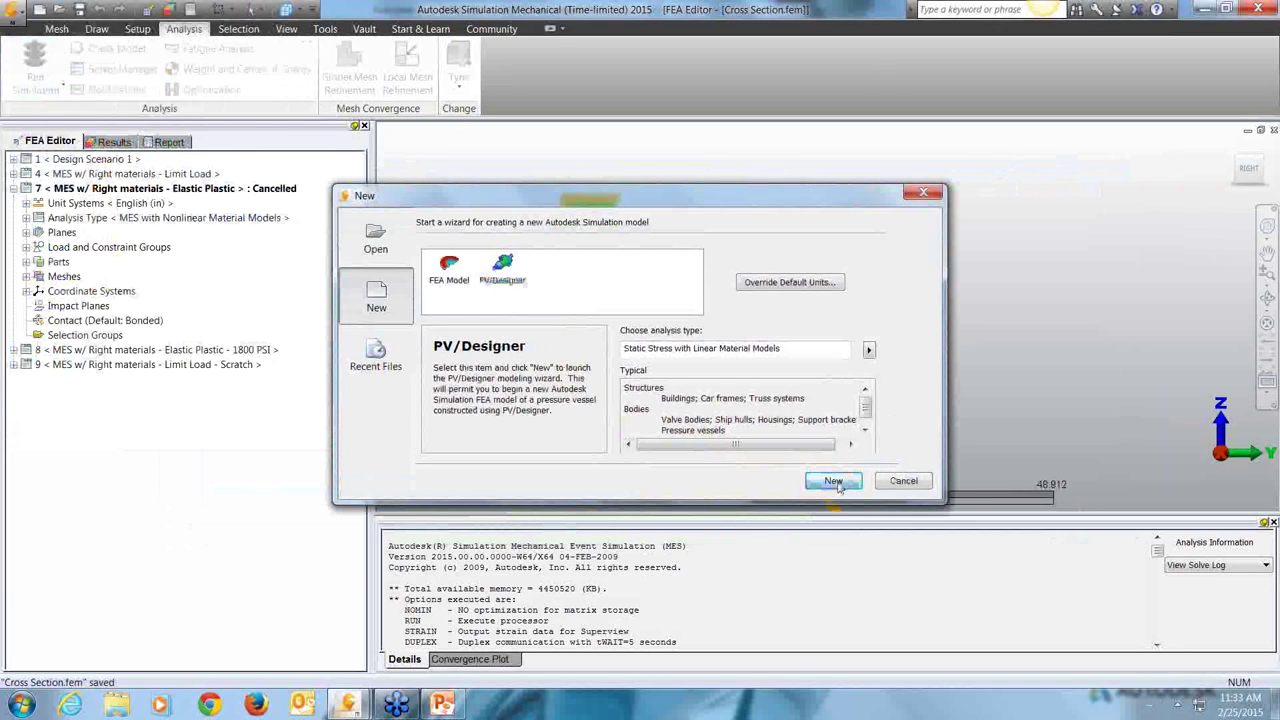
click(592, 287)
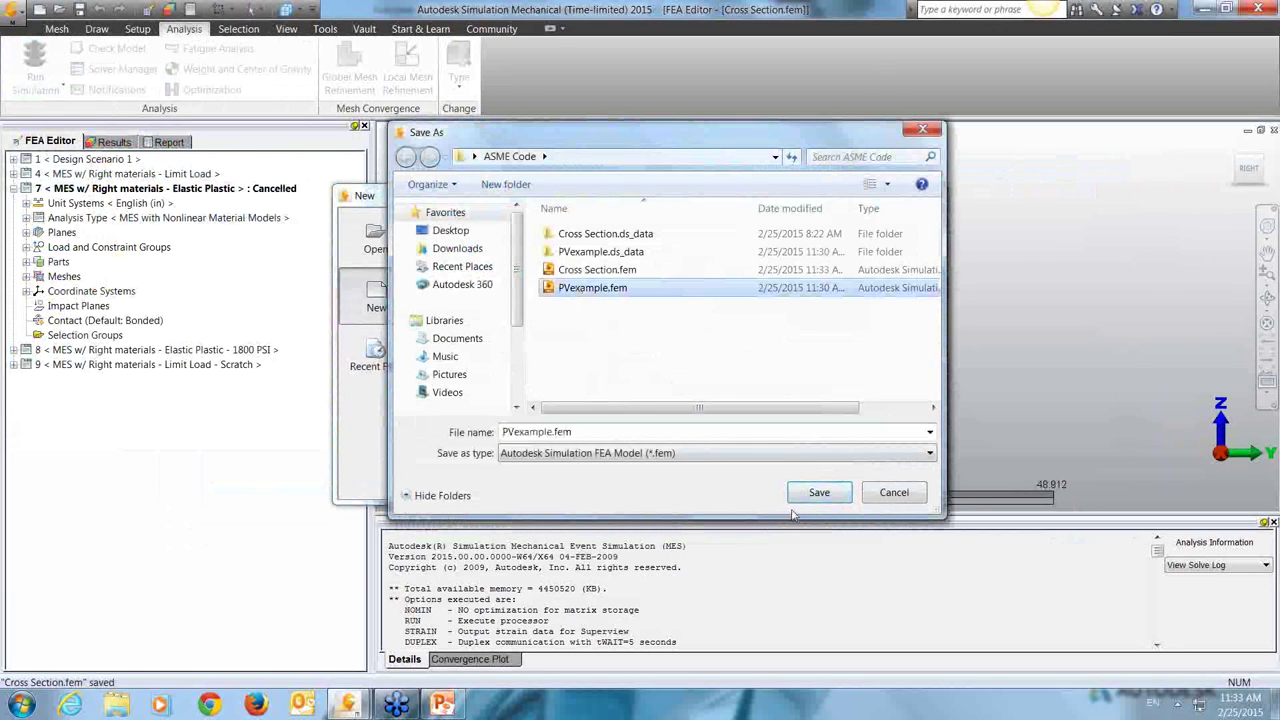
click(805, 491)
click(775, 368)
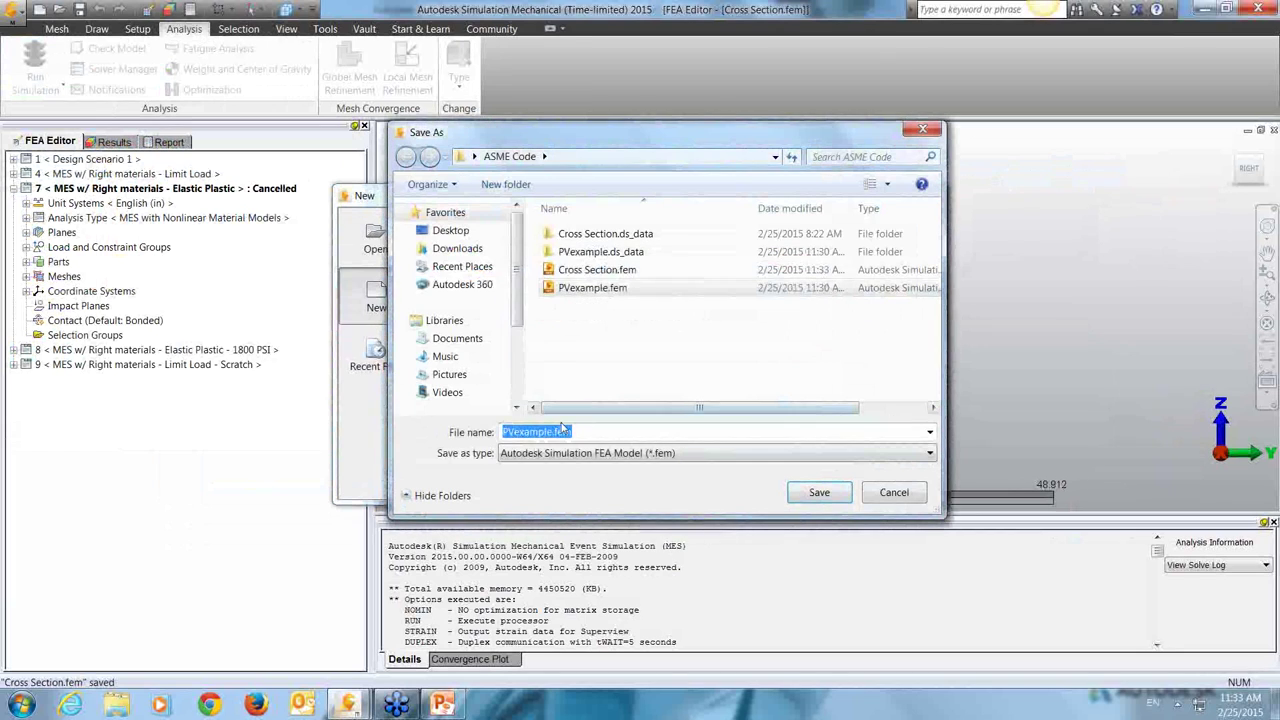
click(553, 437)
text(2)
click(822, 493)
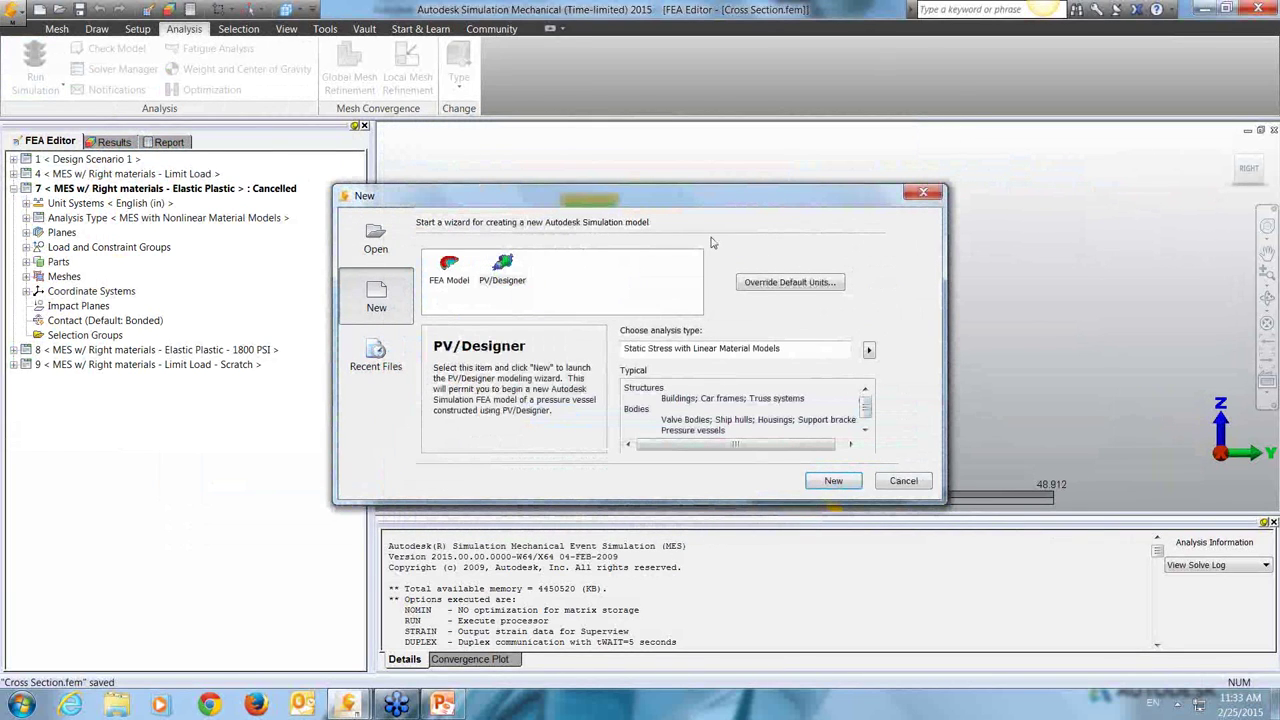
Step: Cancel the New dialog in the empty simulation session, and accept the Metric mks (SI) unit system for the PV/Designer model in the Cross Section session
click(348, 704)
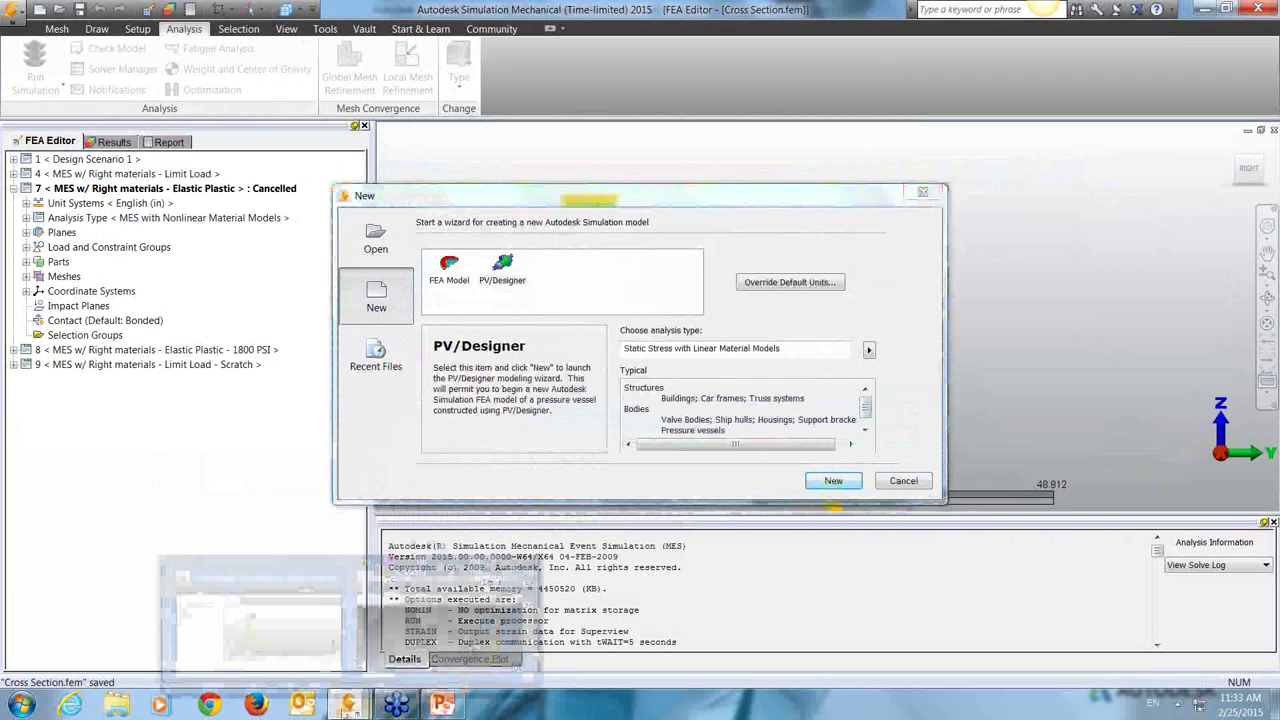
click(517, 568)
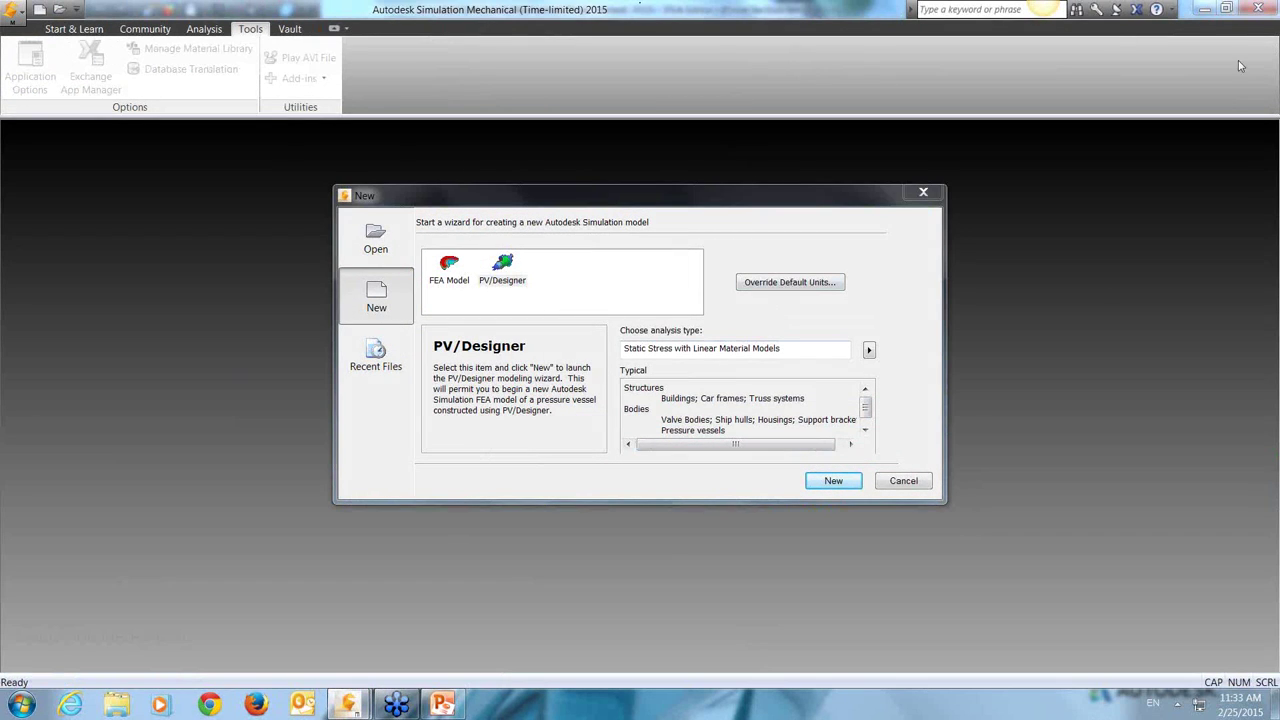
click(922, 485)
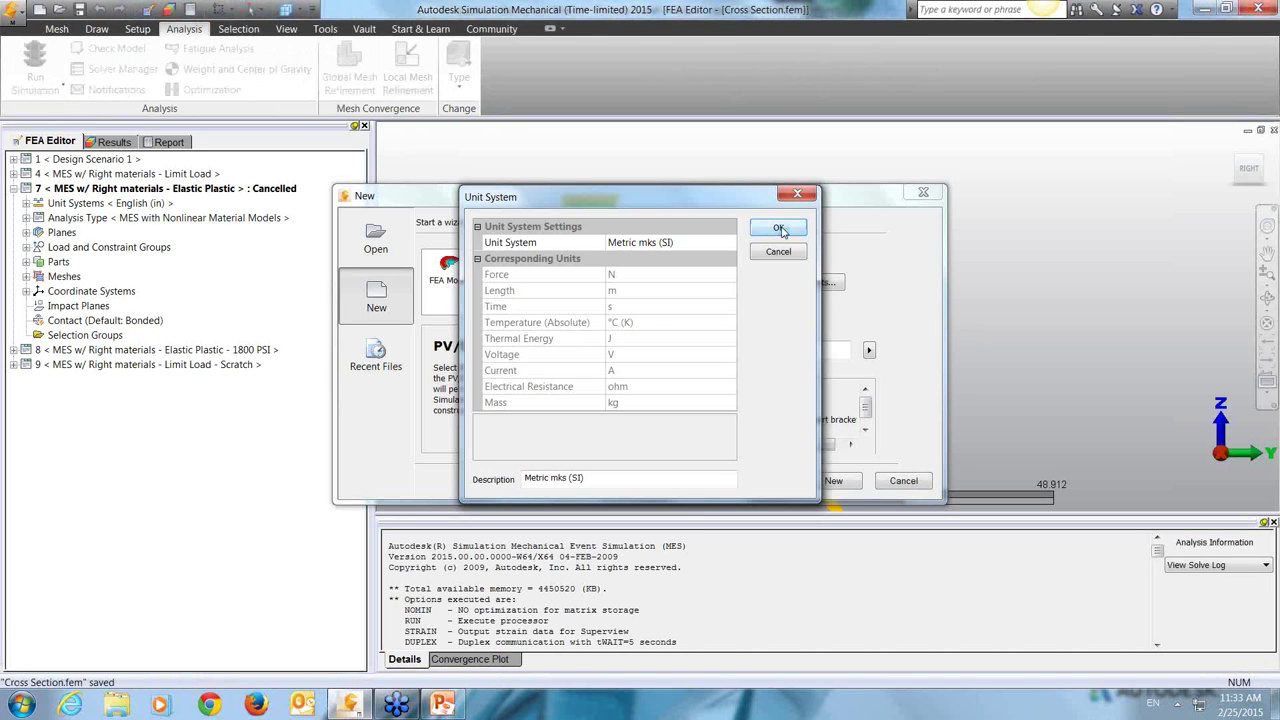
click(779, 229)
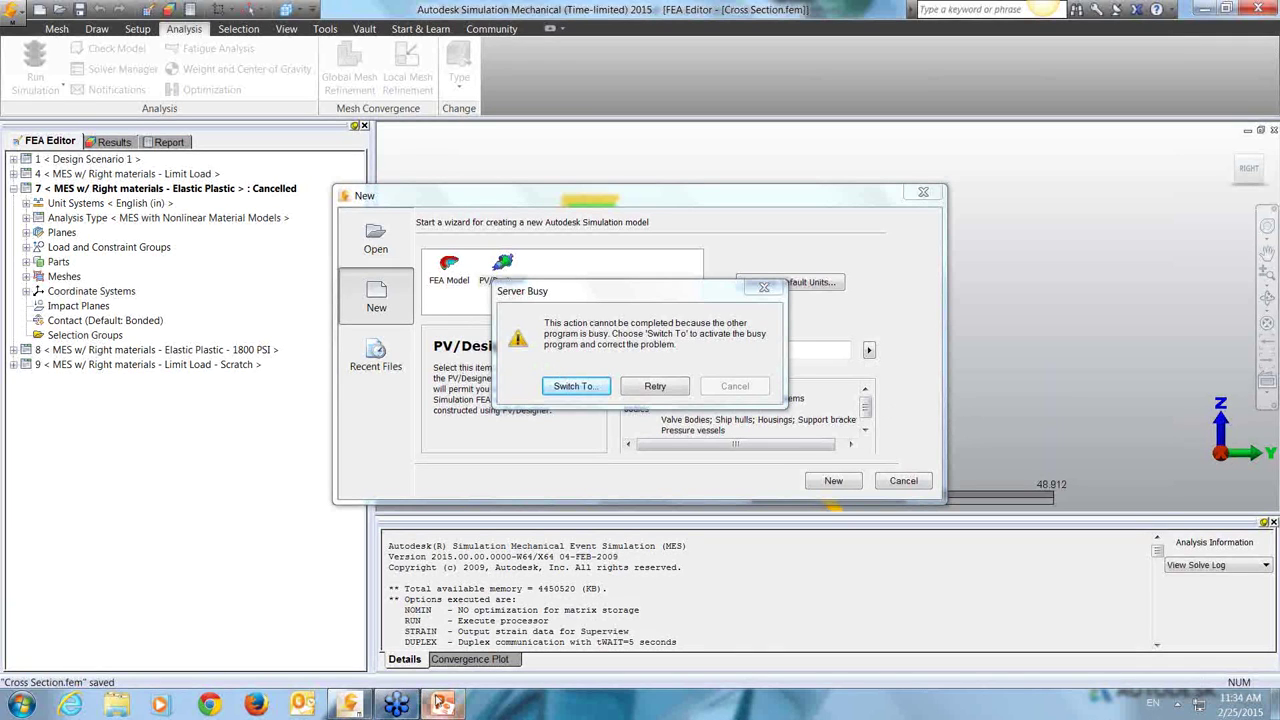
Step: Check the PowerPoint presentation, return to Simulation Mechanical, and try to clear the Server Busy prompt by switching to the busy program and retrying
click(440, 703)
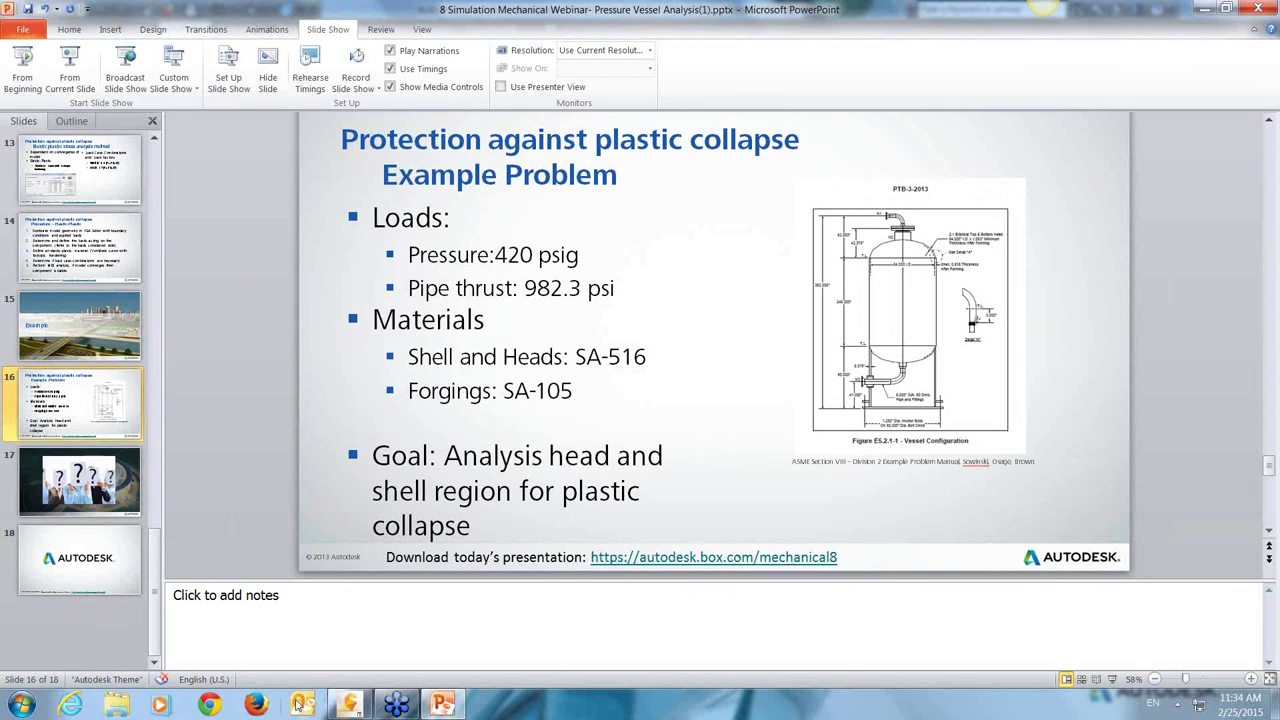
click(348, 705)
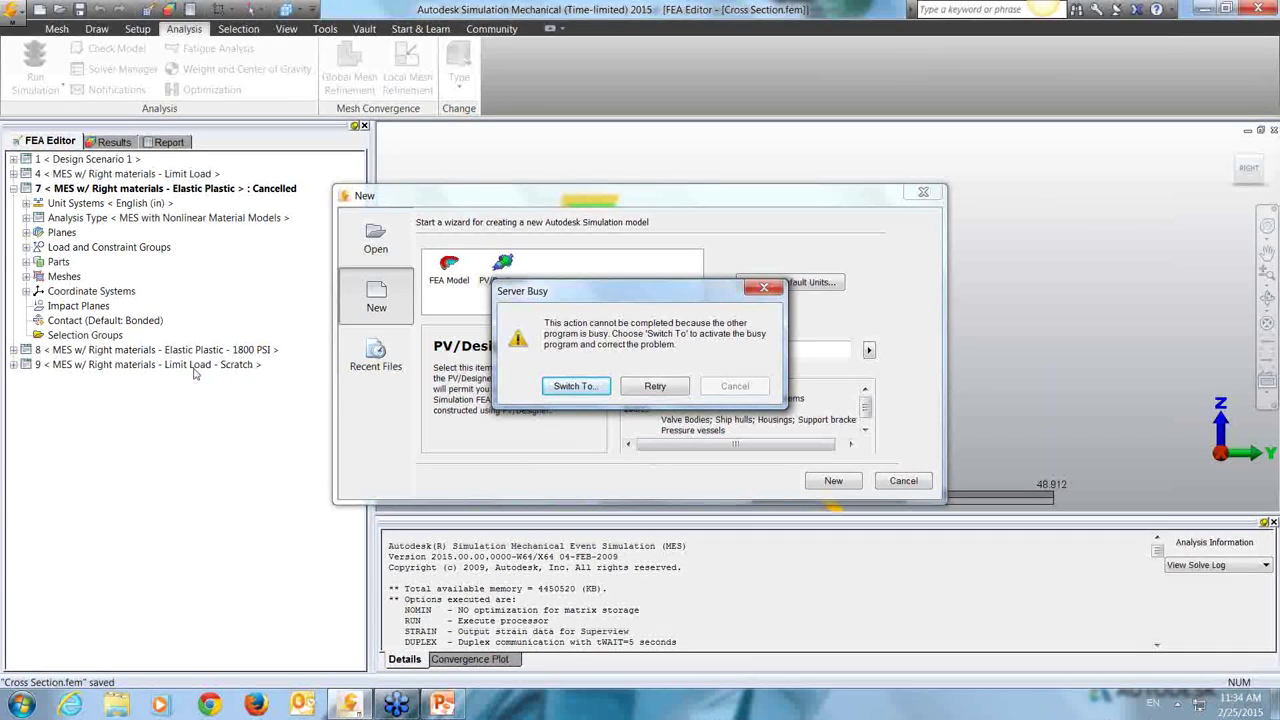
click(1061, 388)
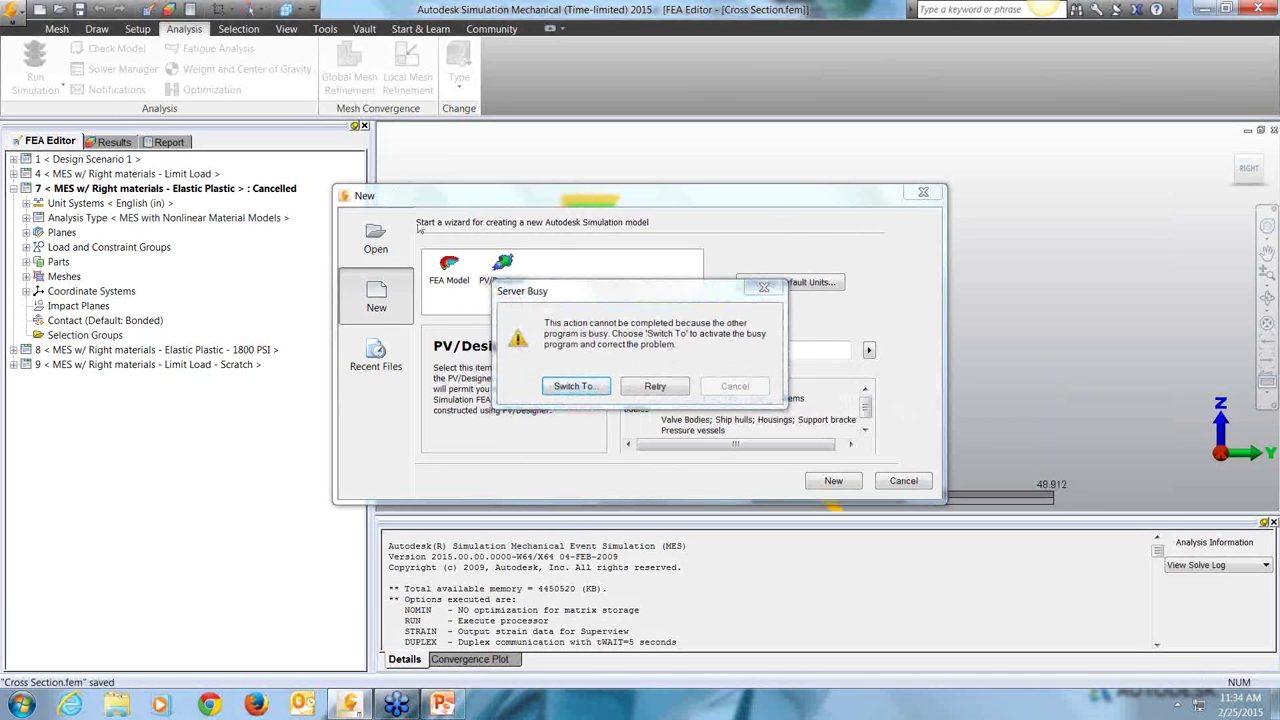
click(573, 386)
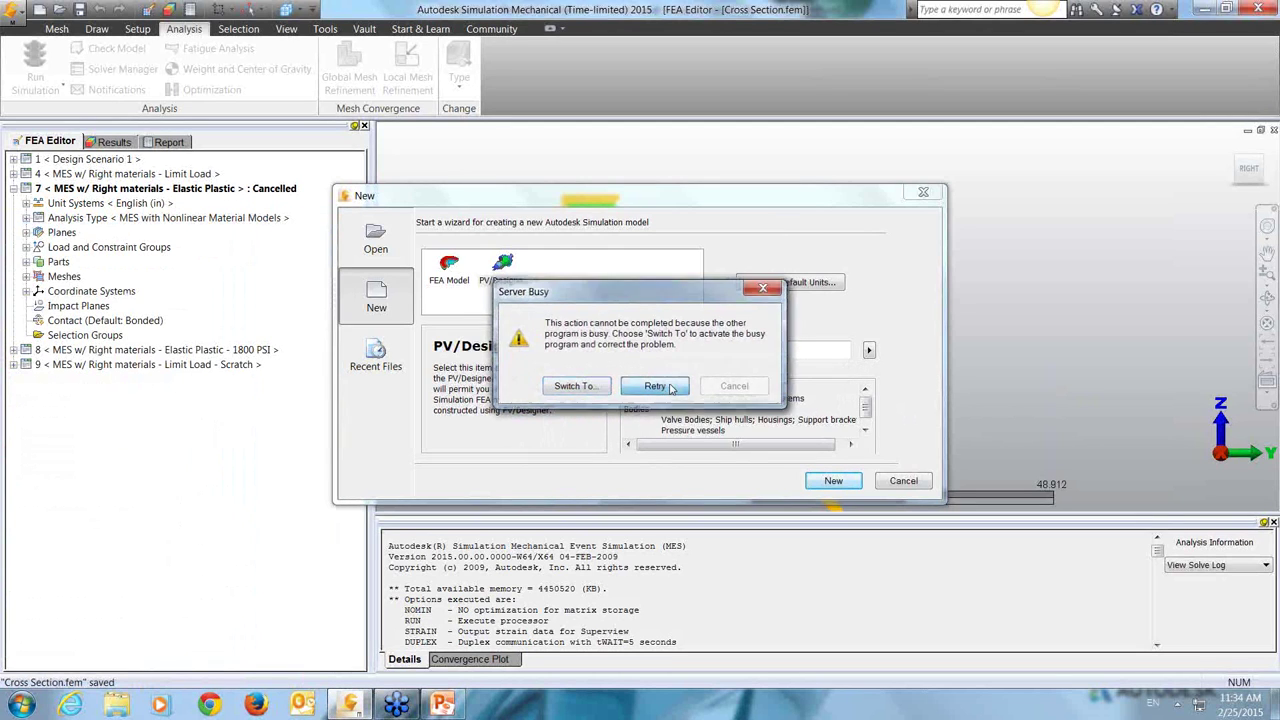
click(671, 388)
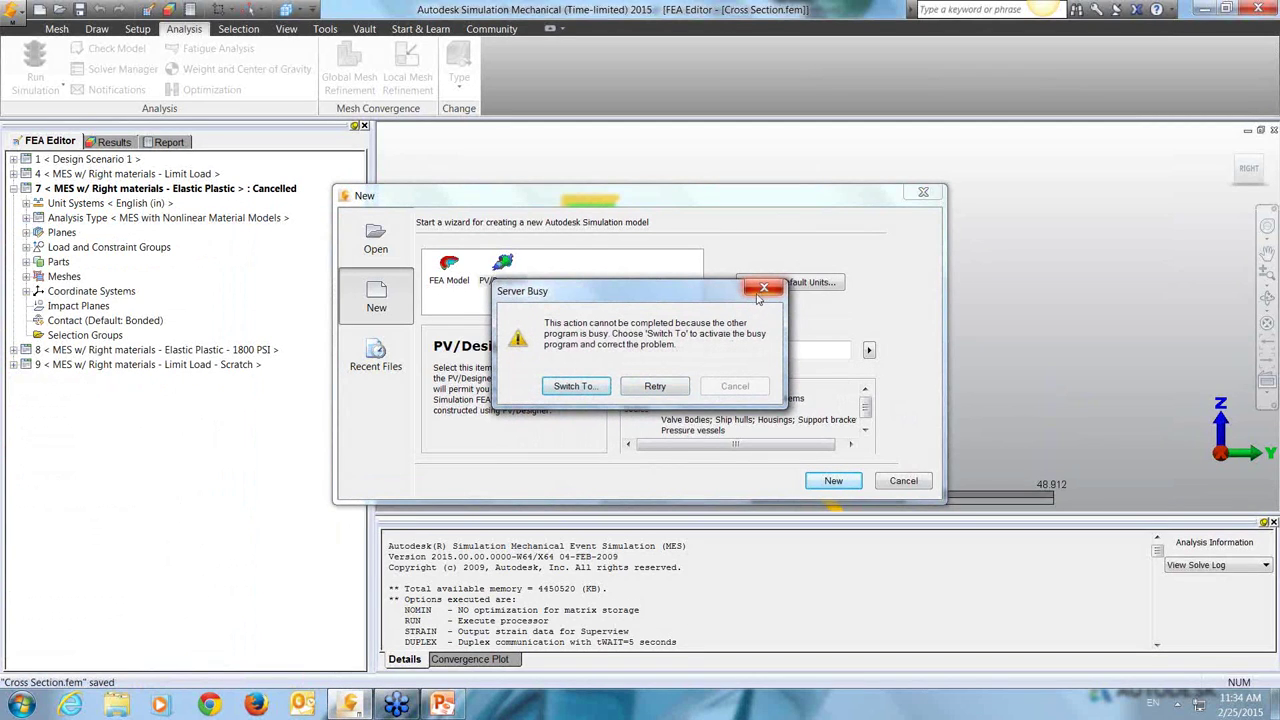
click(577, 388)
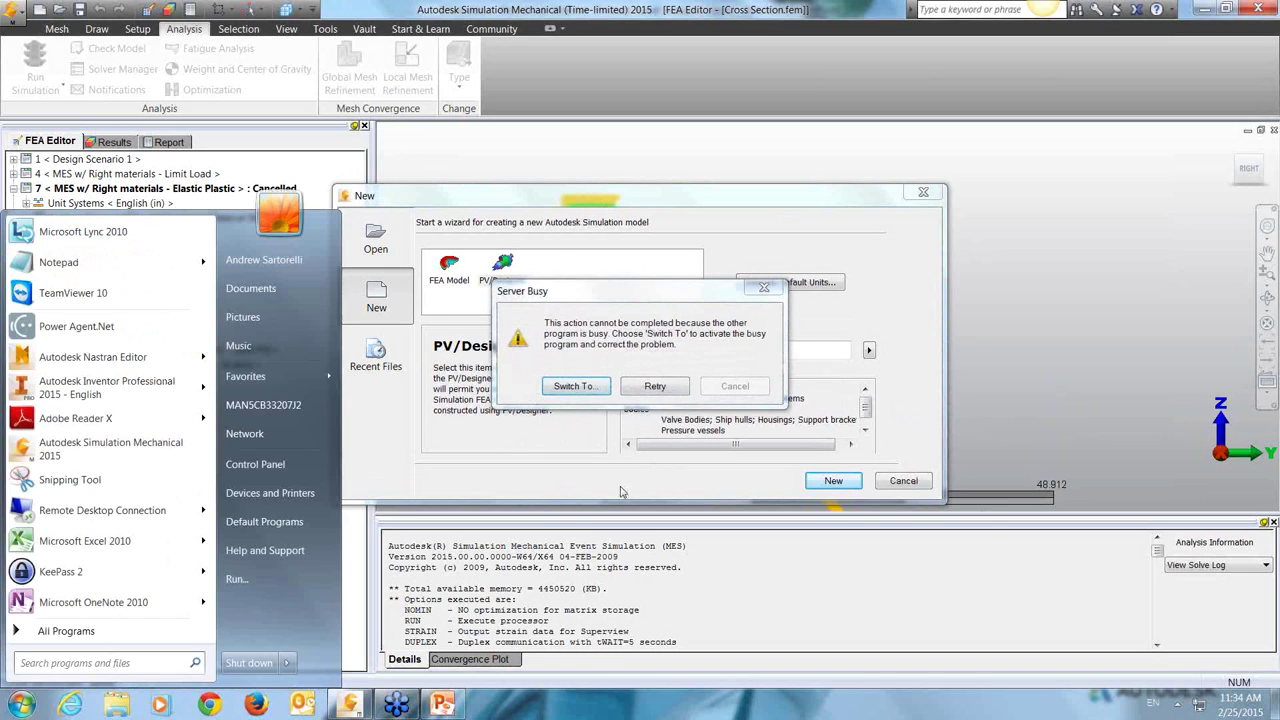
click(588, 388)
click(595, 390)
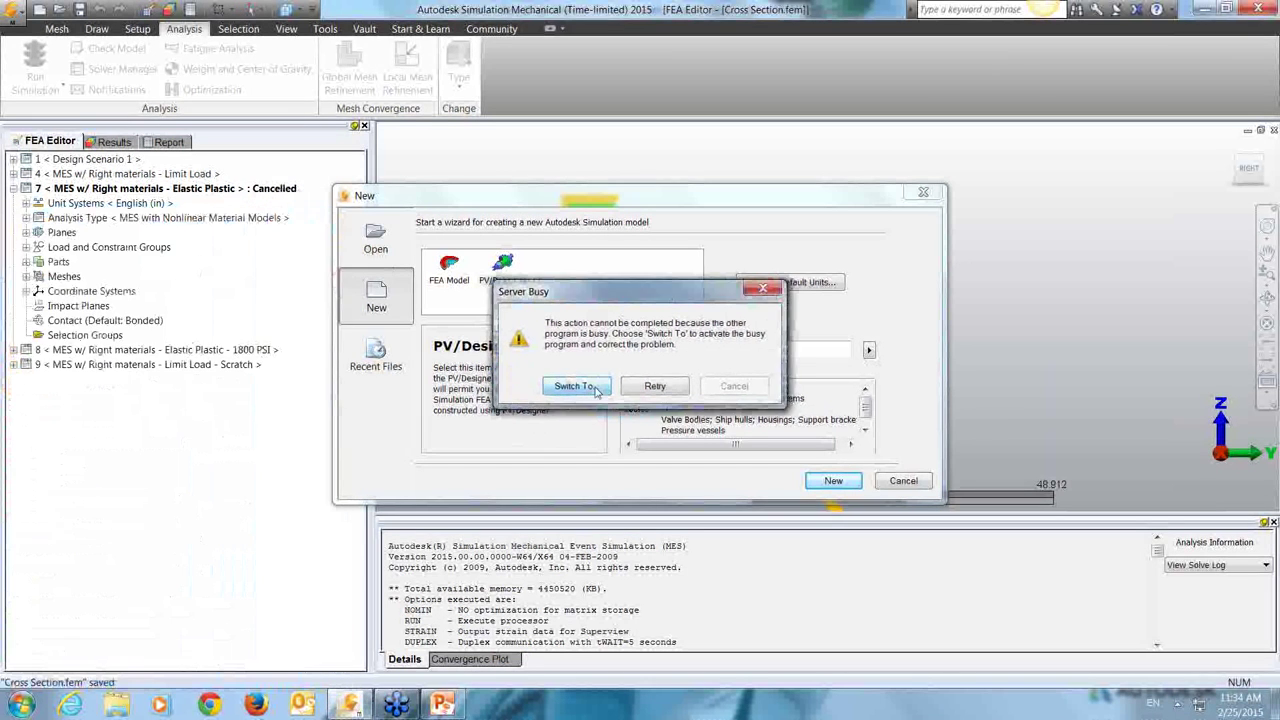
click(595, 388)
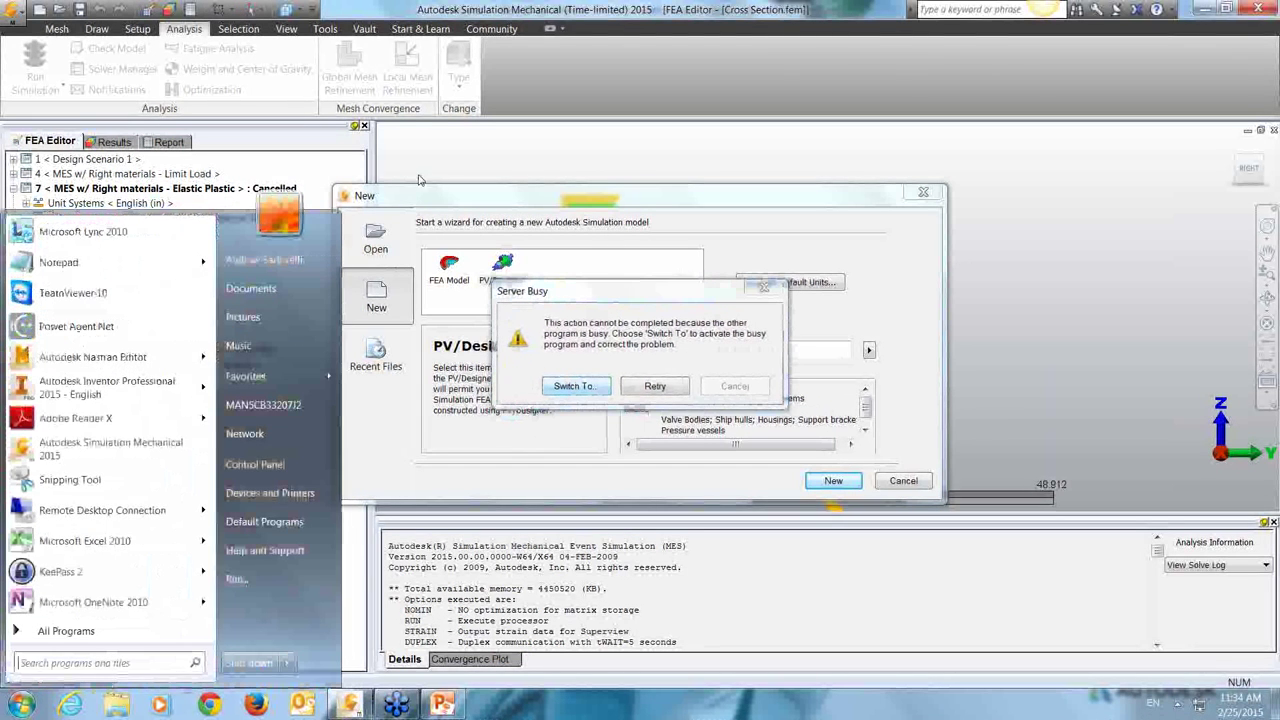
click(638, 388)
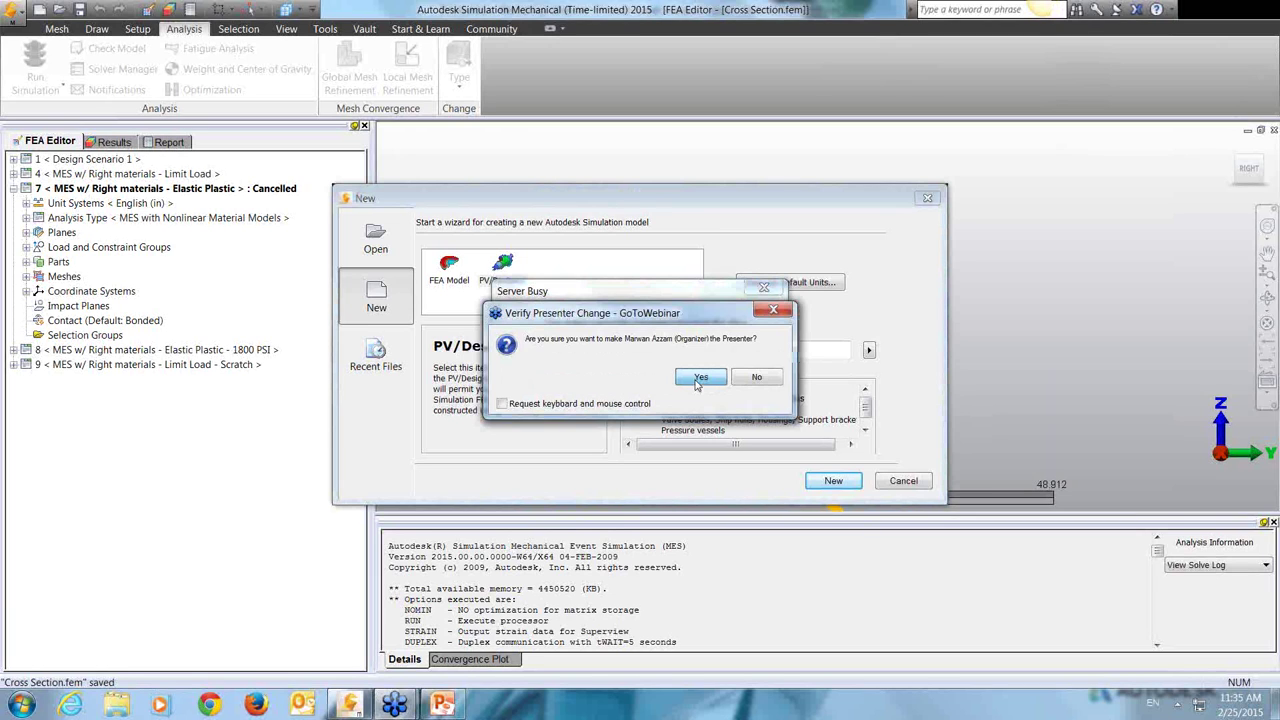
Step: Confirm handing the webinar presenter role to the organizer, and enlarge the PVDesigner window on the shared screen
click(700, 377)
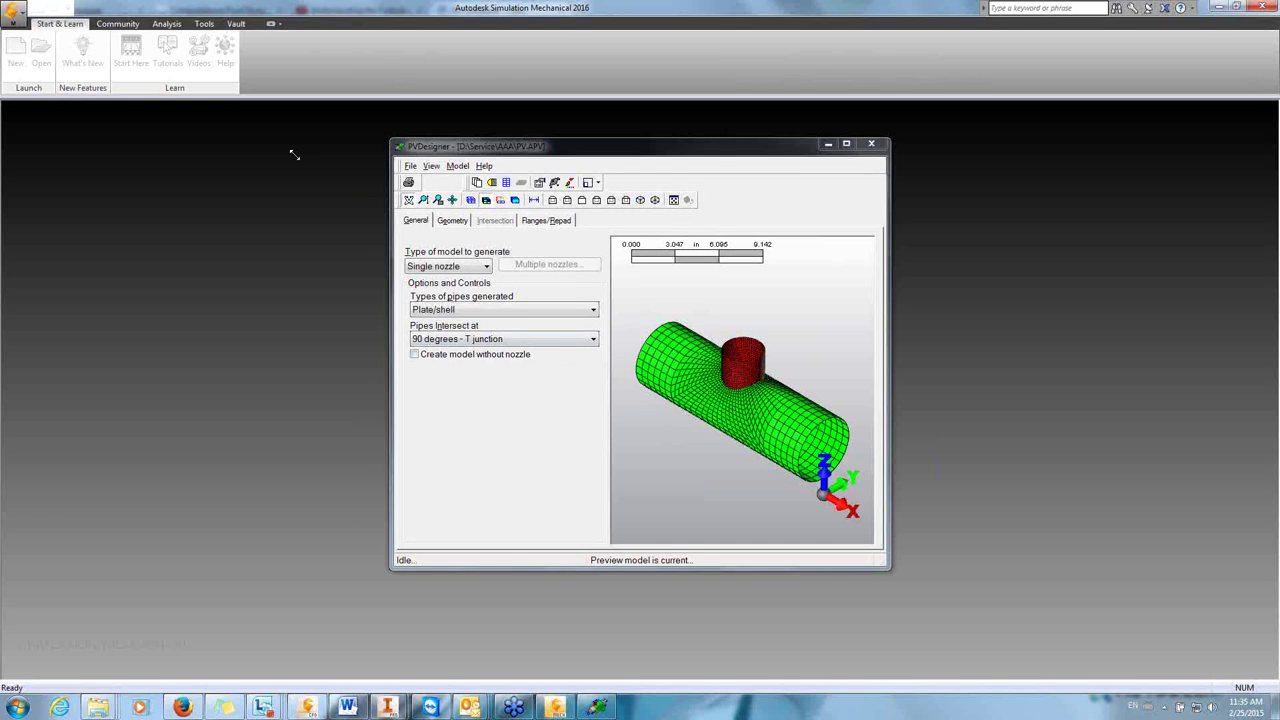
drag(294, 155, 82, 111)
drag(888, 567, 954, 605)
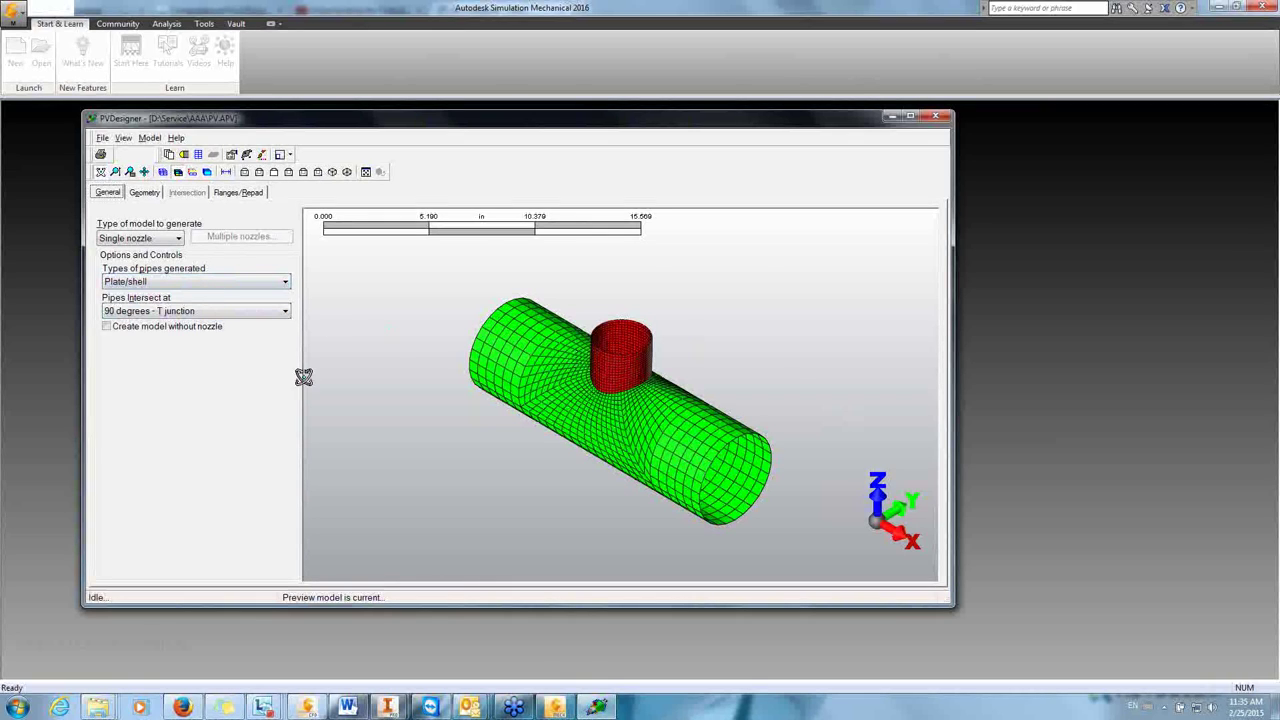
Step: Change the type of model to generate to Multiple nozzles, keeping Plate/shell as the type of pipes generated
click(153, 284)
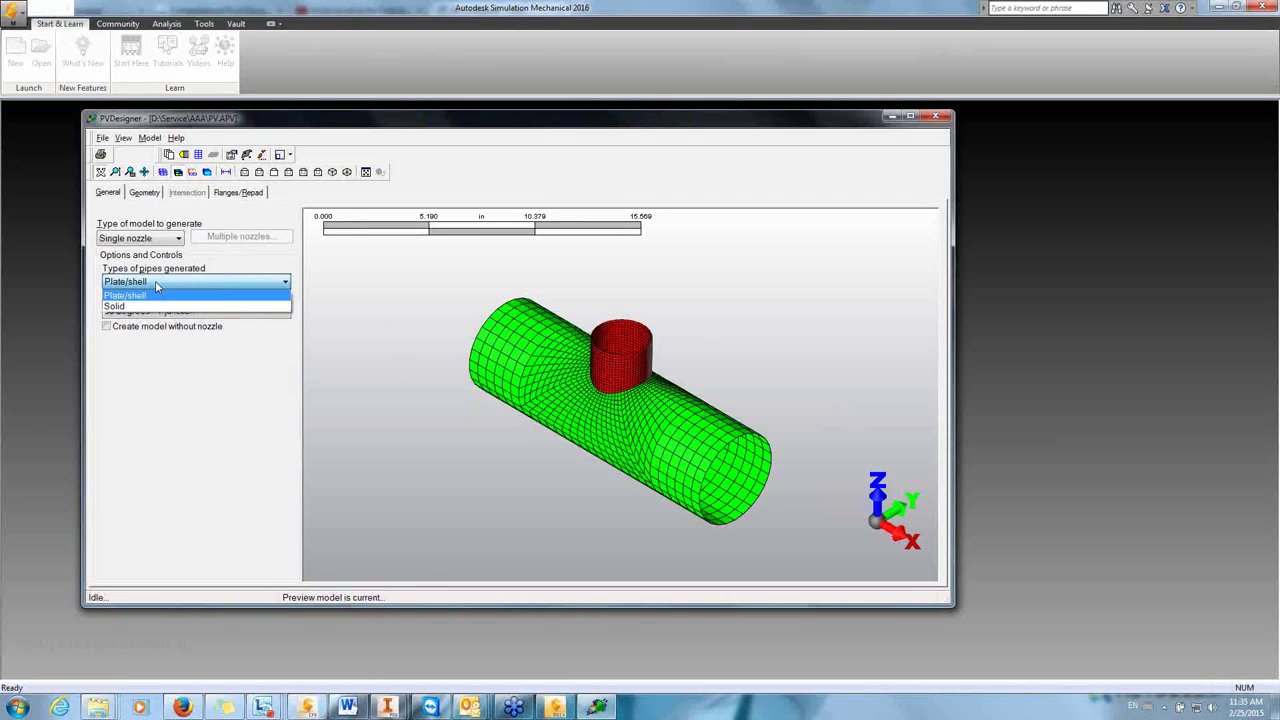
click(151, 293)
click(177, 240)
click(150, 263)
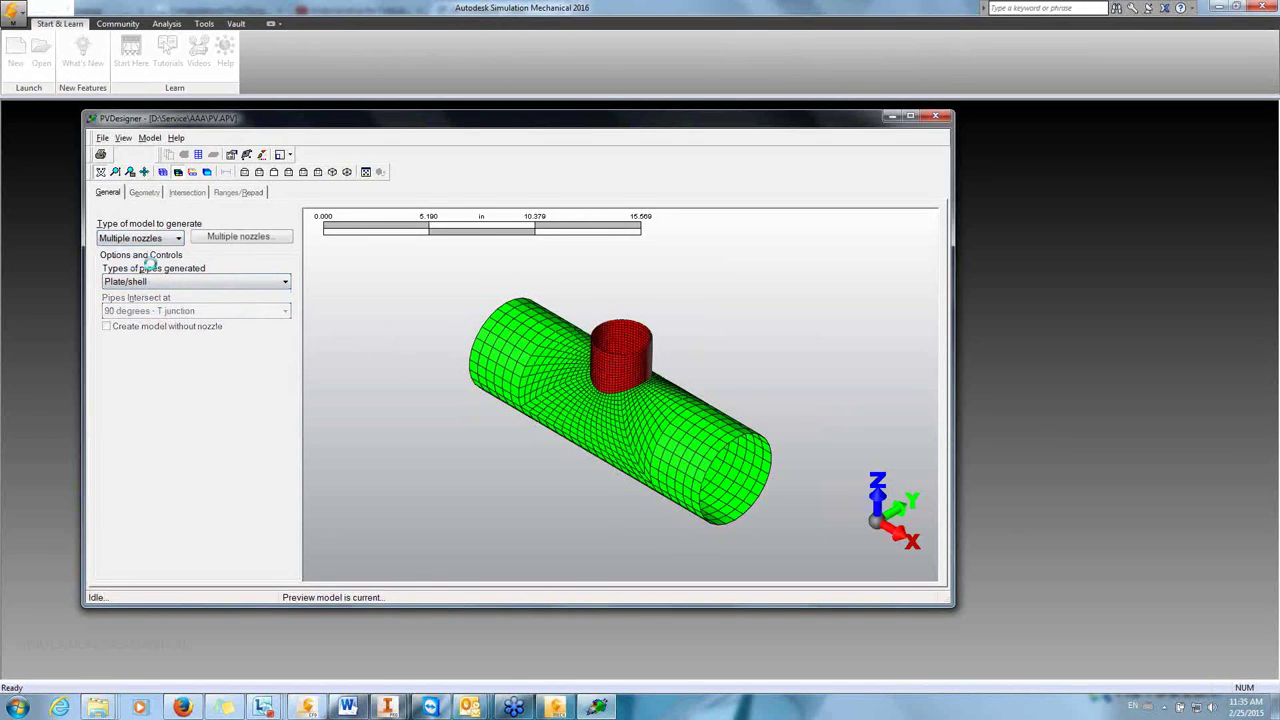
click(155, 283)
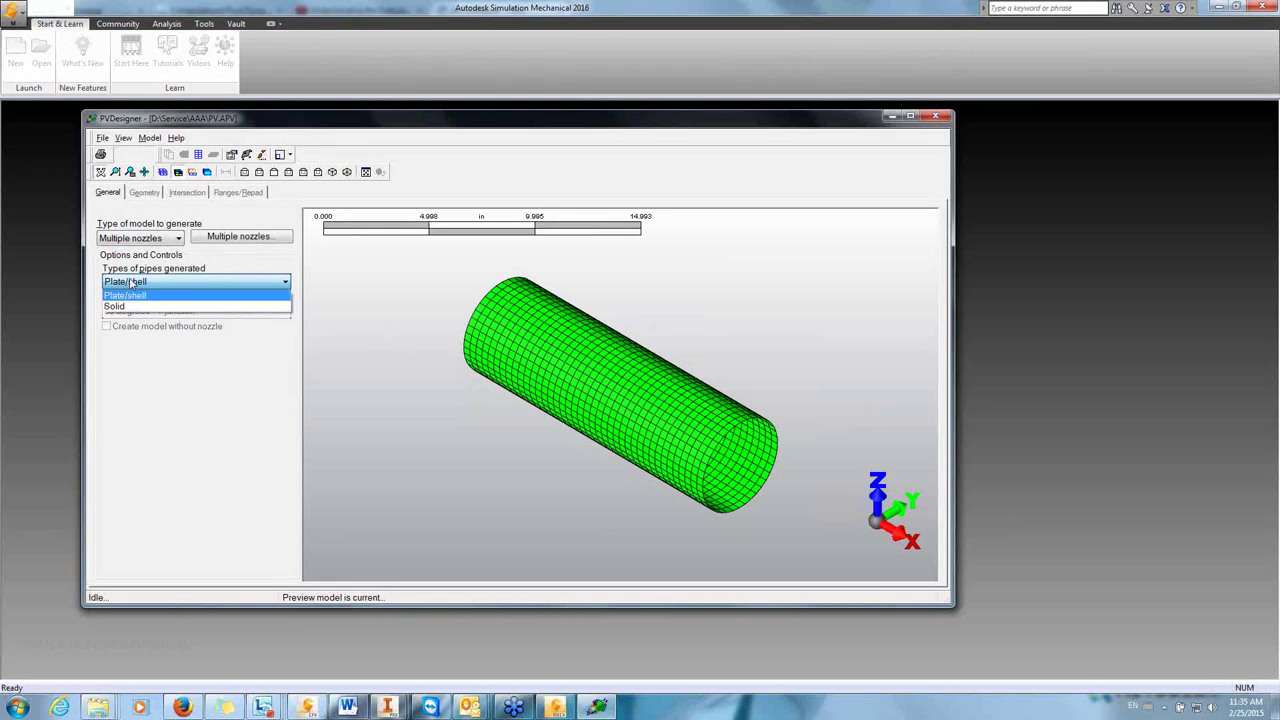
click(131, 283)
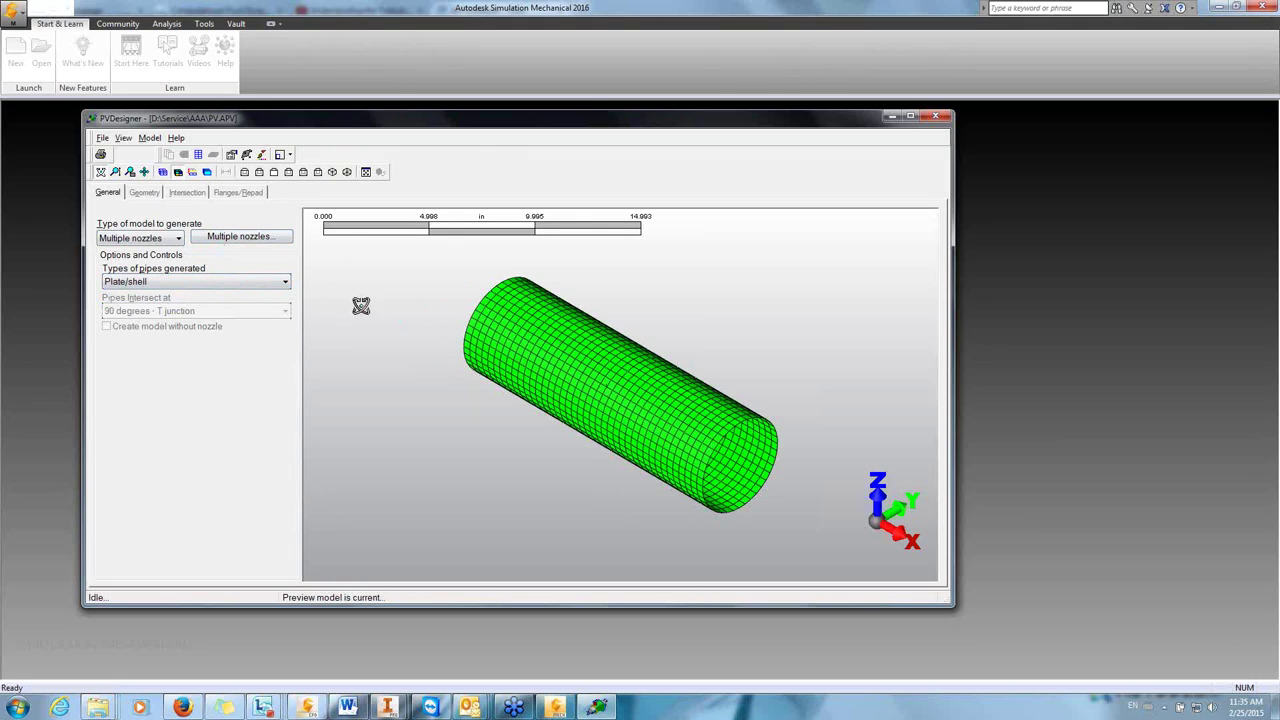
Step: Open the multiple nozzles definition, set the cylinder's length to 50 in and its diameter to 12 in, and apply the geometry
click(242, 239)
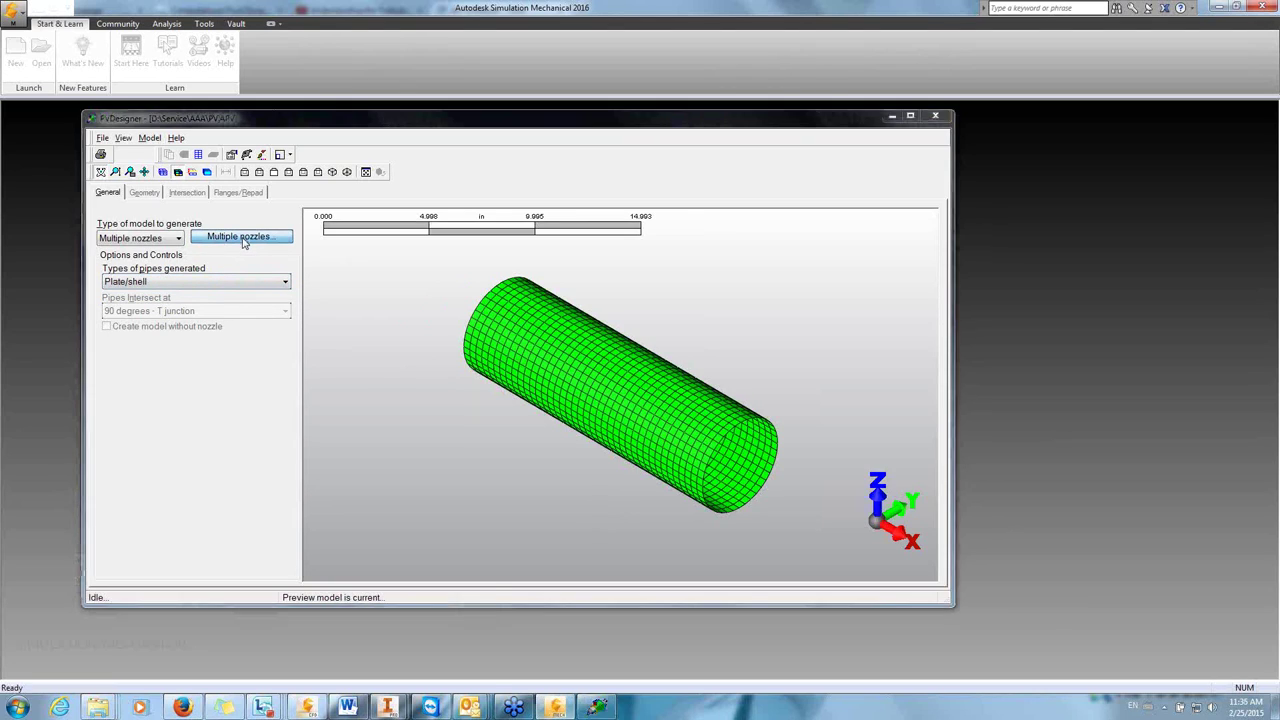
drag(169, 383, 248, 238)
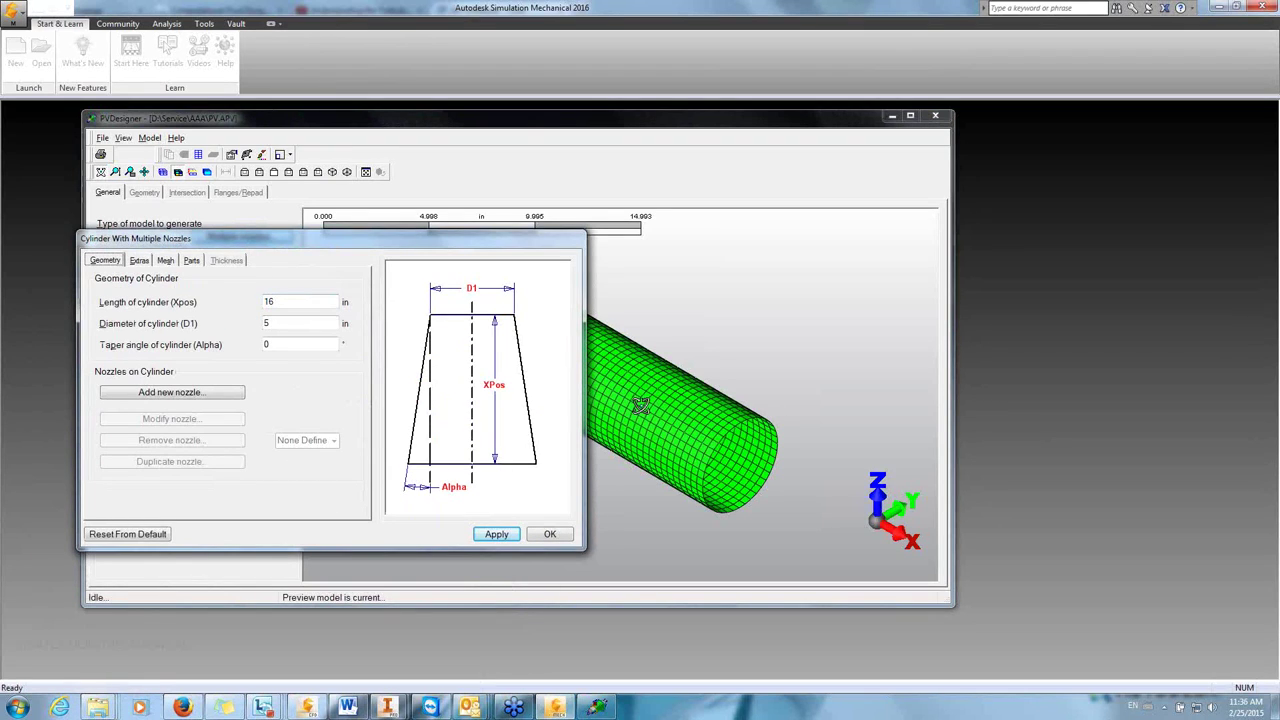
double_click(303, 303)
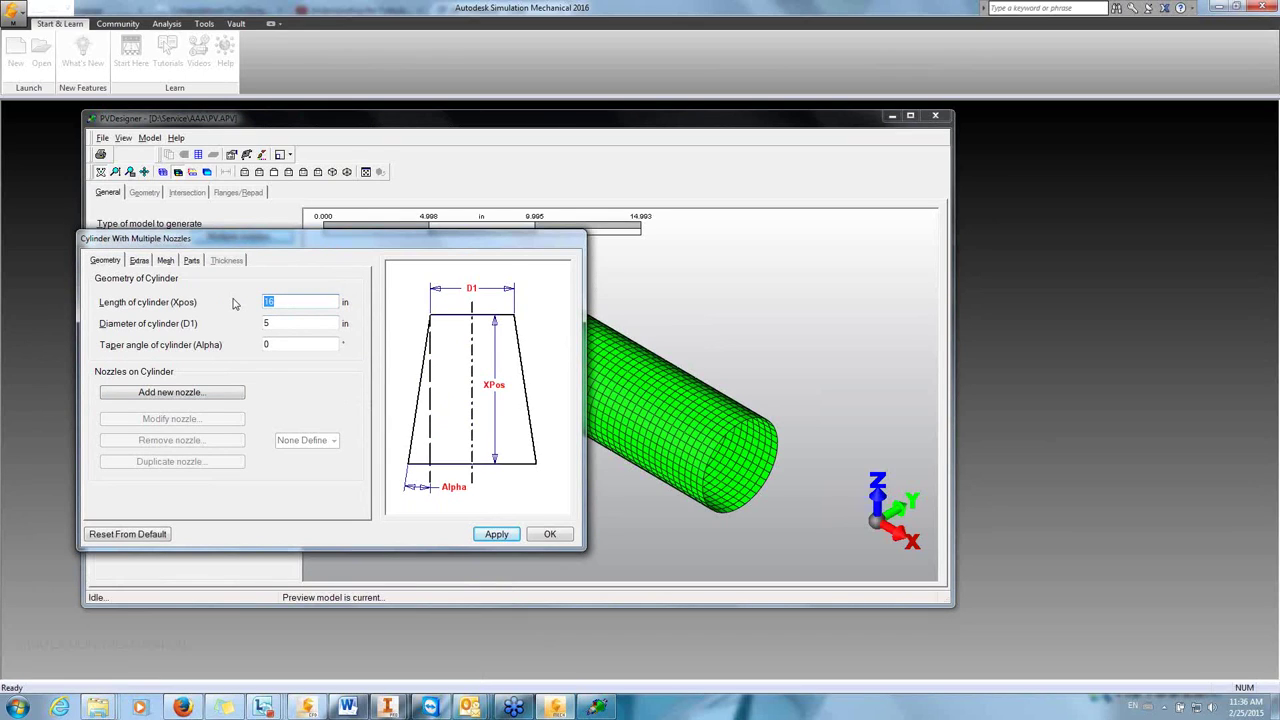
text(50)
double_click(280, 323)
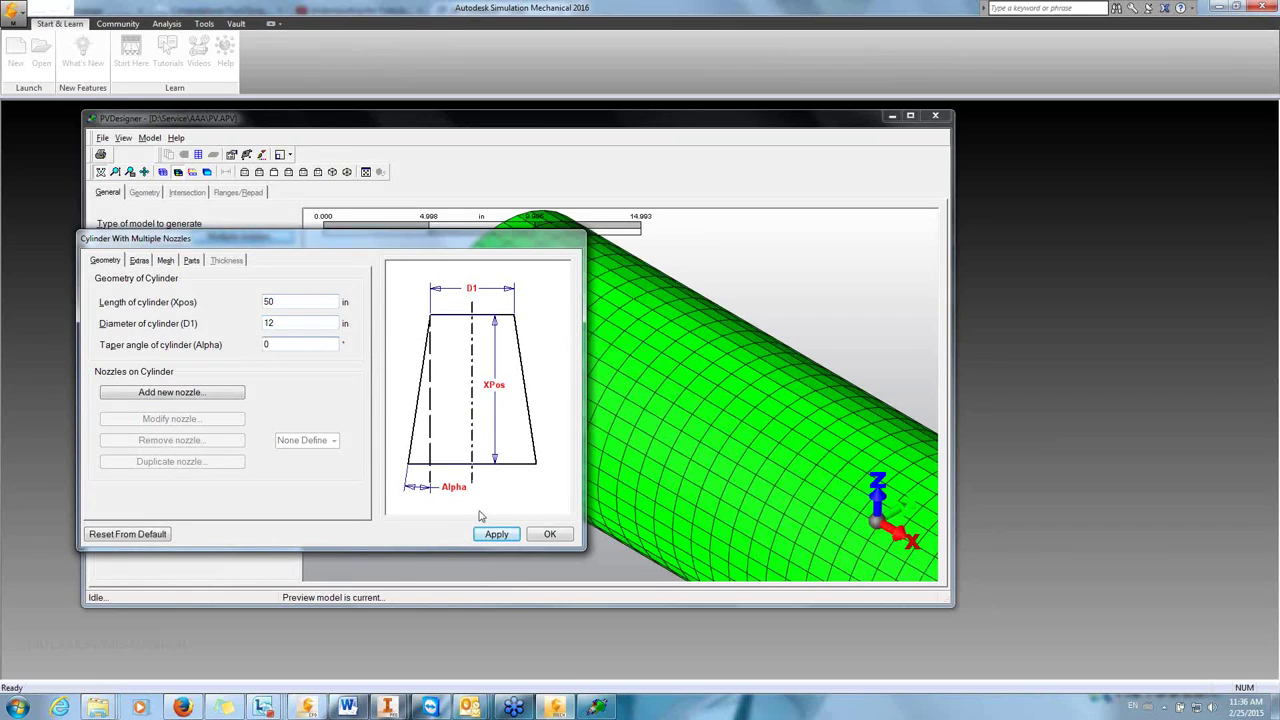
Step: Include a flange at the negative end of the cylinder
click(146, 261)
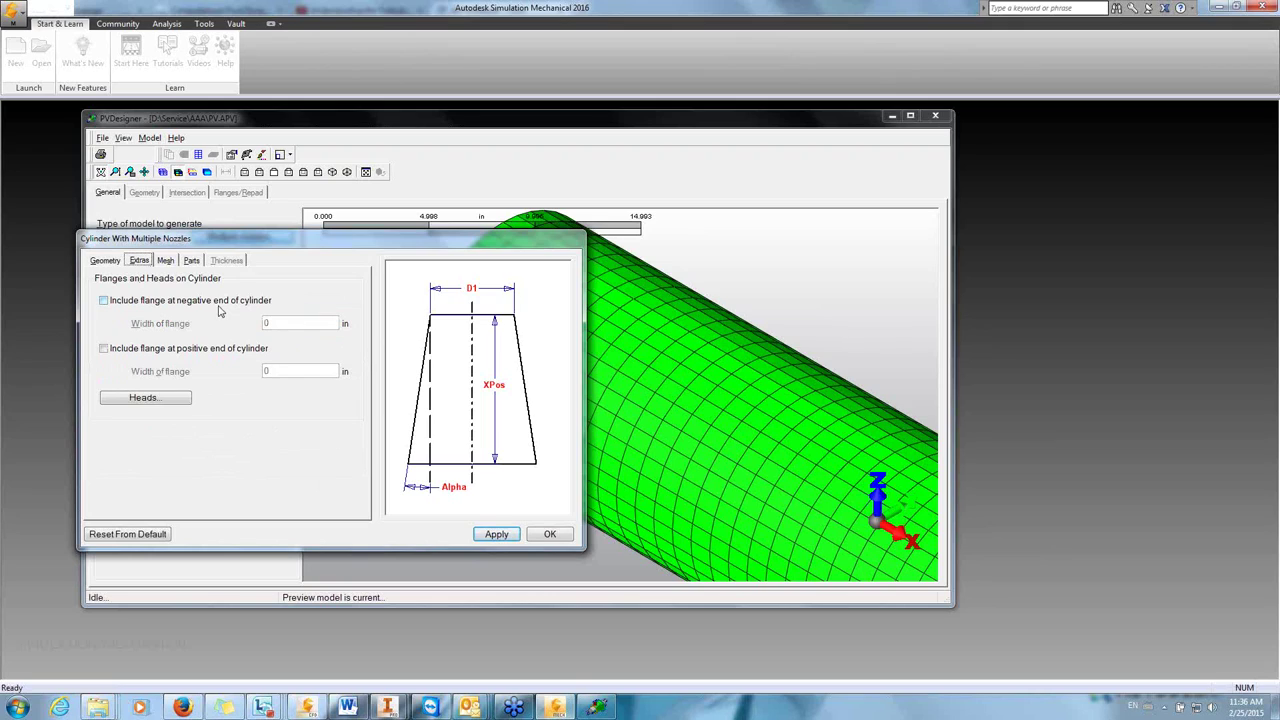
click(104, 301)
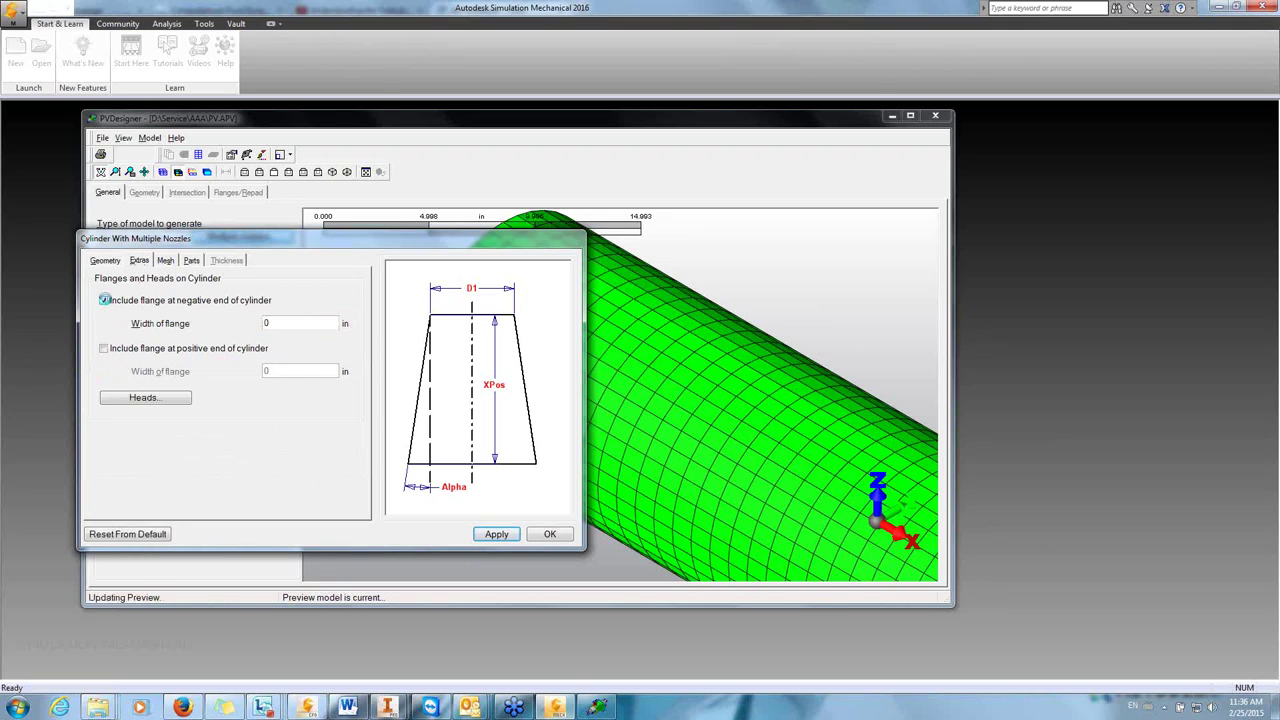